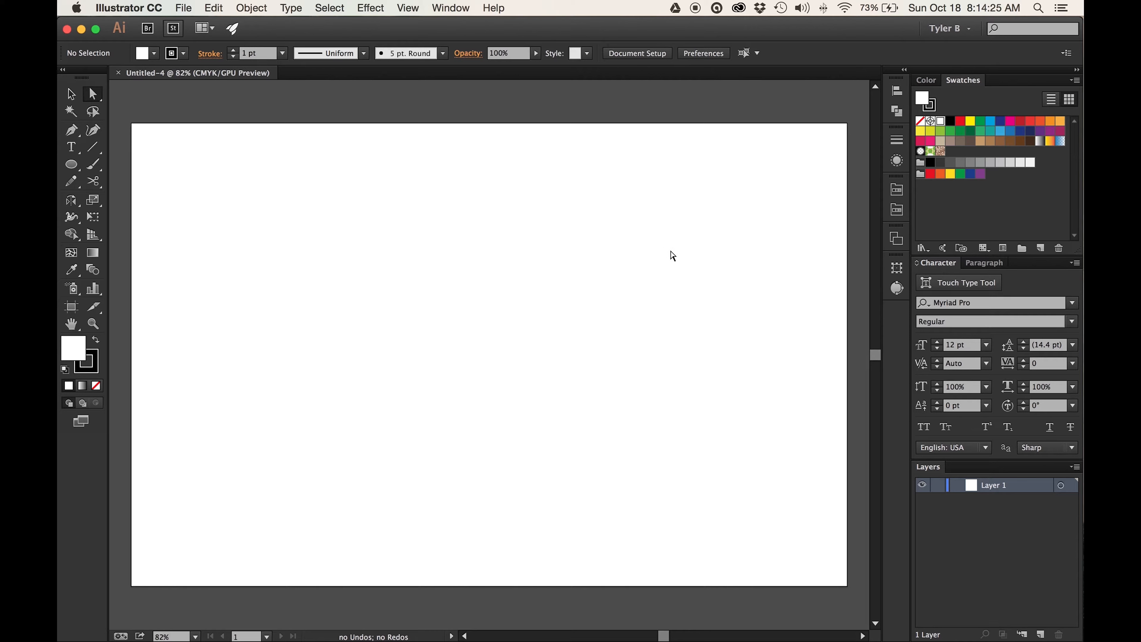
- Configure the grid preferences with a gridline every 1 in and 16 subdivisions
{"action": "left_click", "coordinate": [158, 14]}
{"action": "mouse_move", "coordinate": [161, 49]}
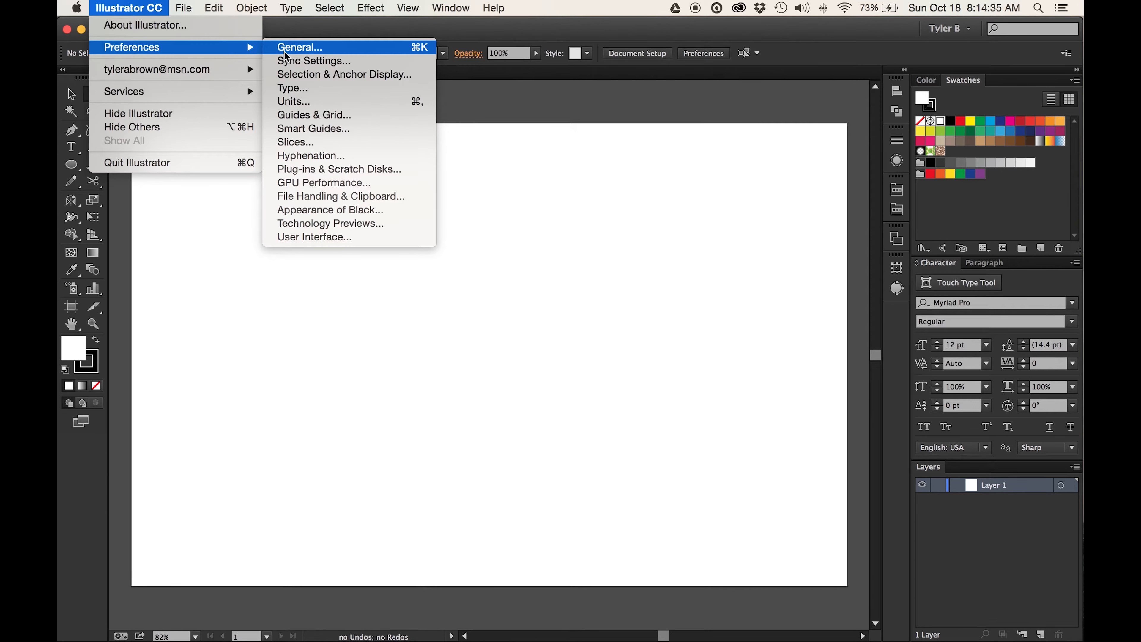
{"action": "left_click", "coordinate": [349, 114]}
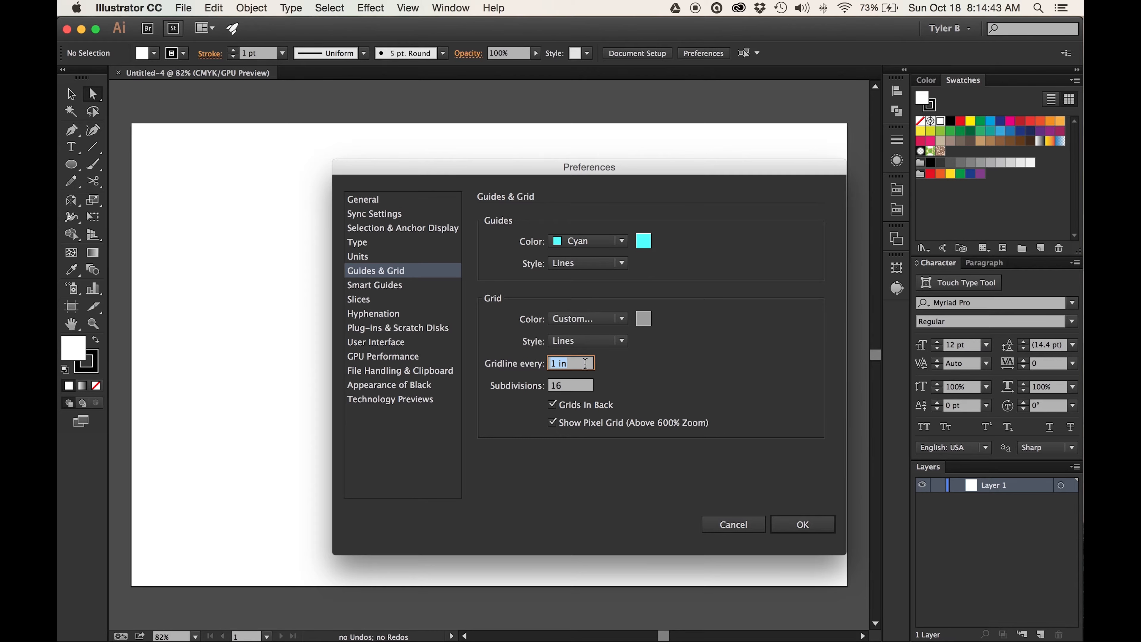
{"action": "left_click_drag", "start_coordinate": [578, 366], "coordinate": [549, 367]}
{"action": "key", "text": "Tab"}
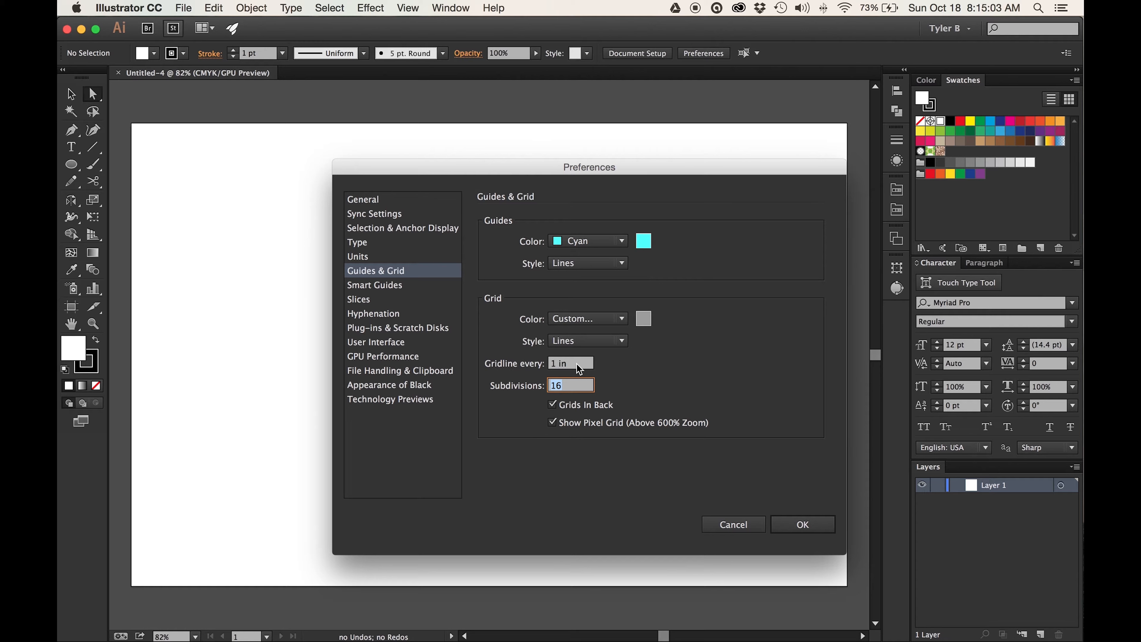
{"action": "left_click", "coordinate": [826, 528]}
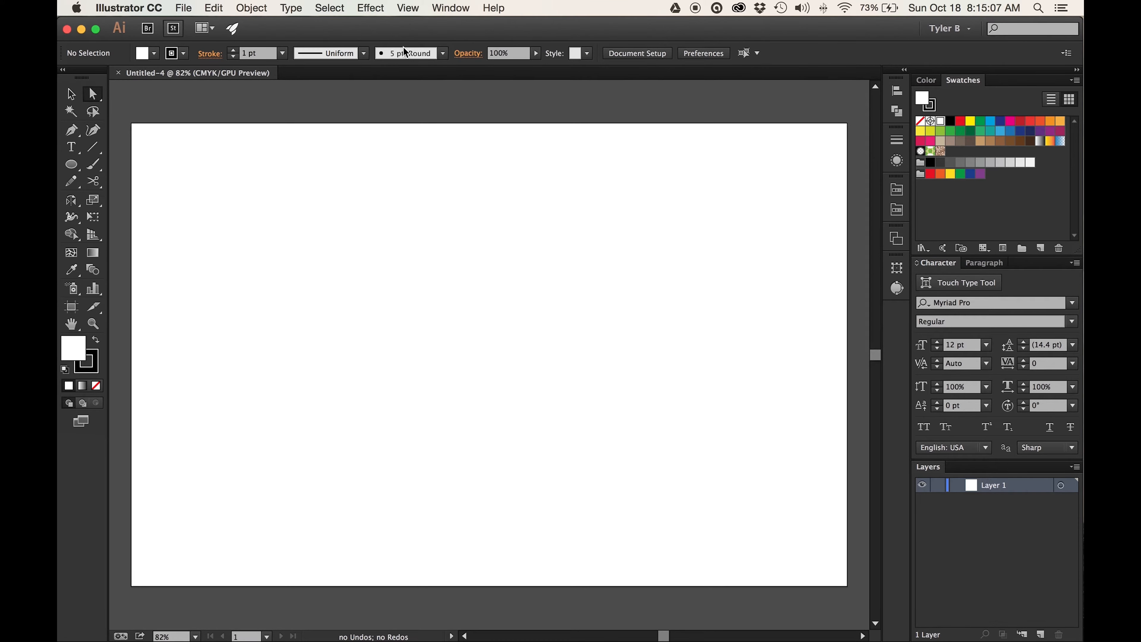
- Turn on Snap to Grid and show the grid on the artboard
{"action": "left_click", "coordinate": [408, 8]}
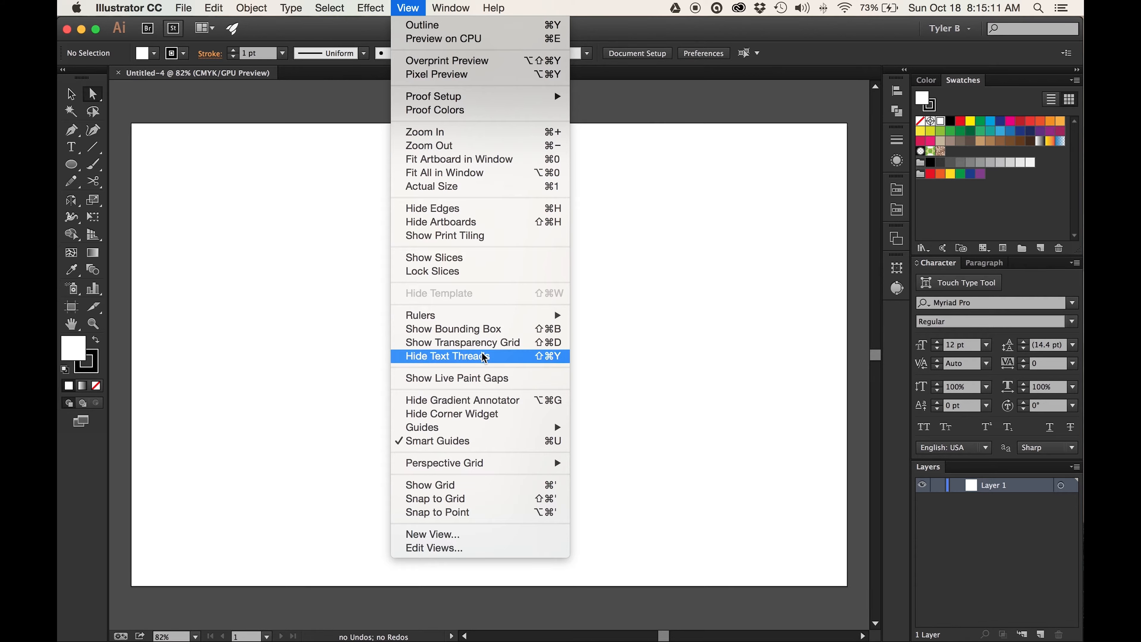
{"action": "left_click", "coordinate": [491, 500]}
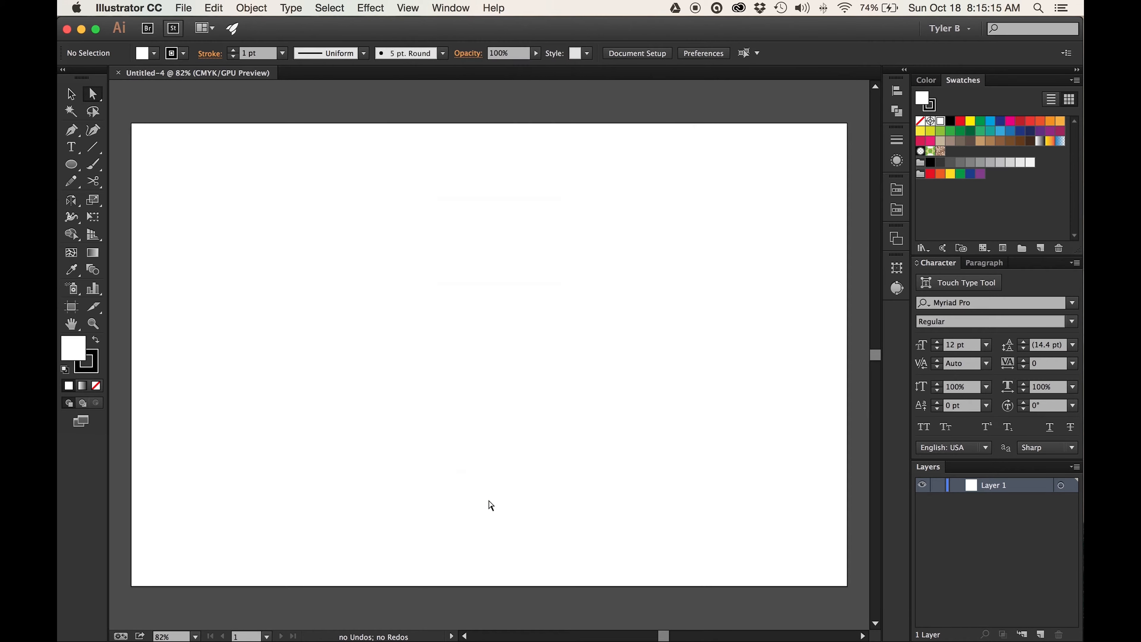
{"action": "left_click", "coordinate": [403, 8]}
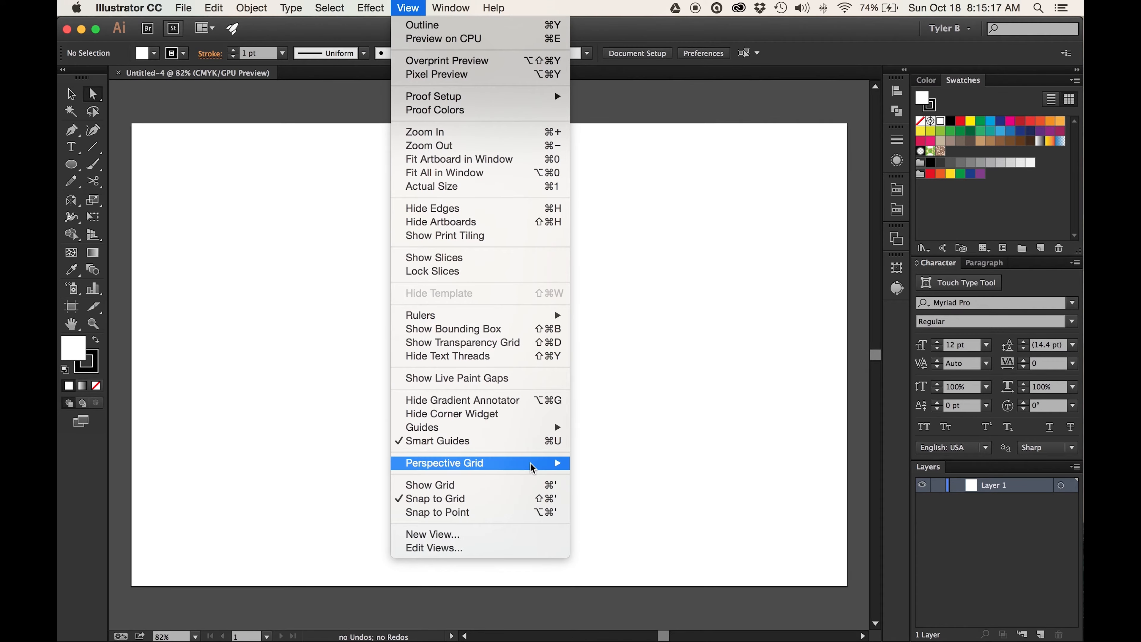
{"action": "left_click", "coordinate": [547, 487]}
{"action": "key", "text": "super+plus"}
{"action": "key", "text": "super+plus"}
{"action": "key", "text": "super+plus"}
{"action": "key", "text": "super+plus"}
{"action": "scroll", "coordinate": [294, 229], "scroll_direction": "up", "scroll_amount": 10}
{"action": "scroll", "coordinate": [300, 225], "scroll_direction": "left", "scroll_amount": 10}
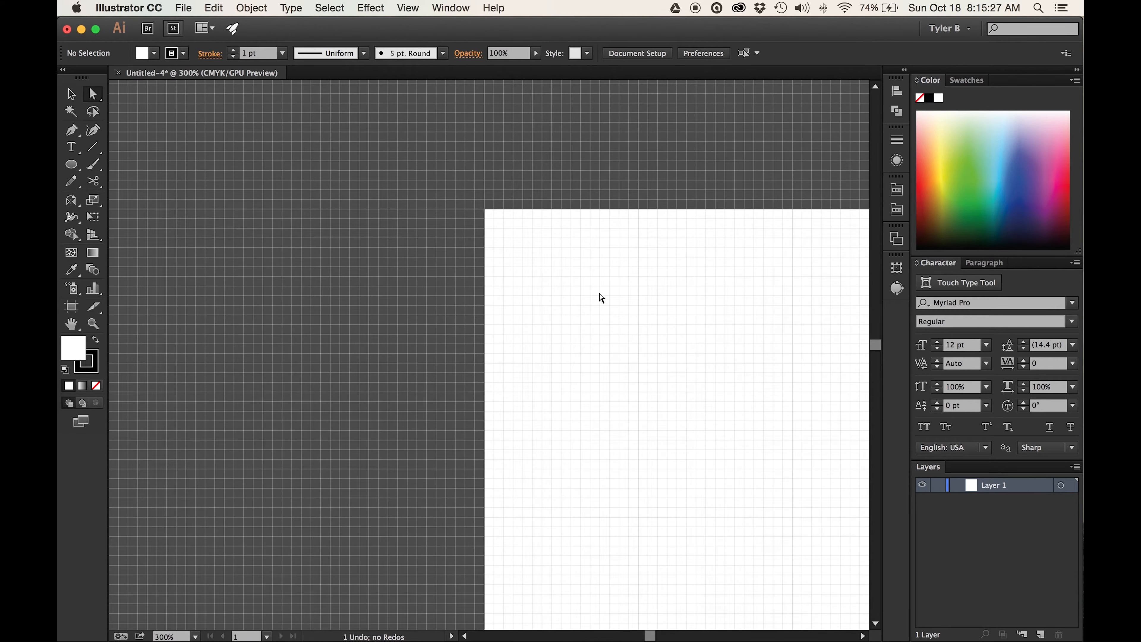
- Show the rulers around the document
{"action": "left_click", "coordinate": [407, 8]}
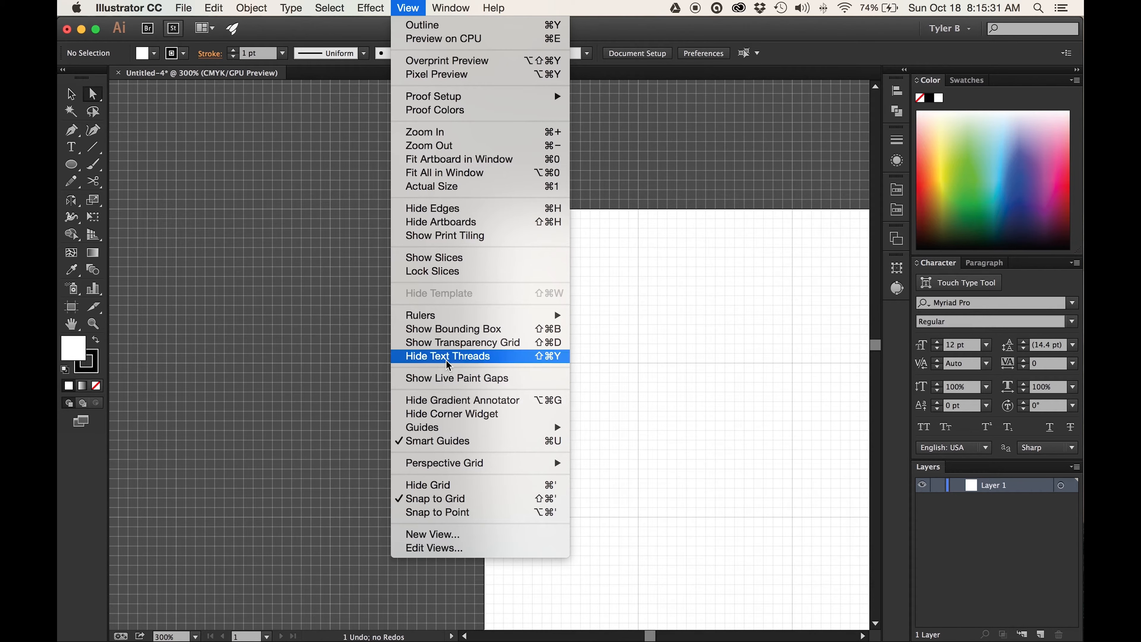
{"action": "mouse_move", "coordinate": [479, 317]}
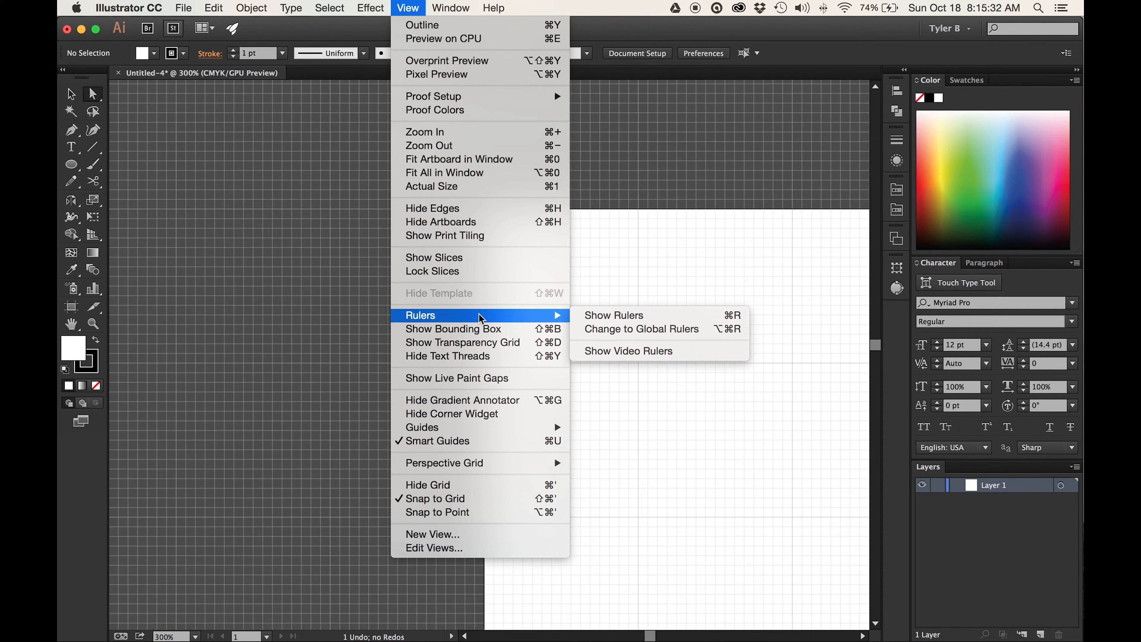
{"action": "left_click", "coordinate": [604, 317]}
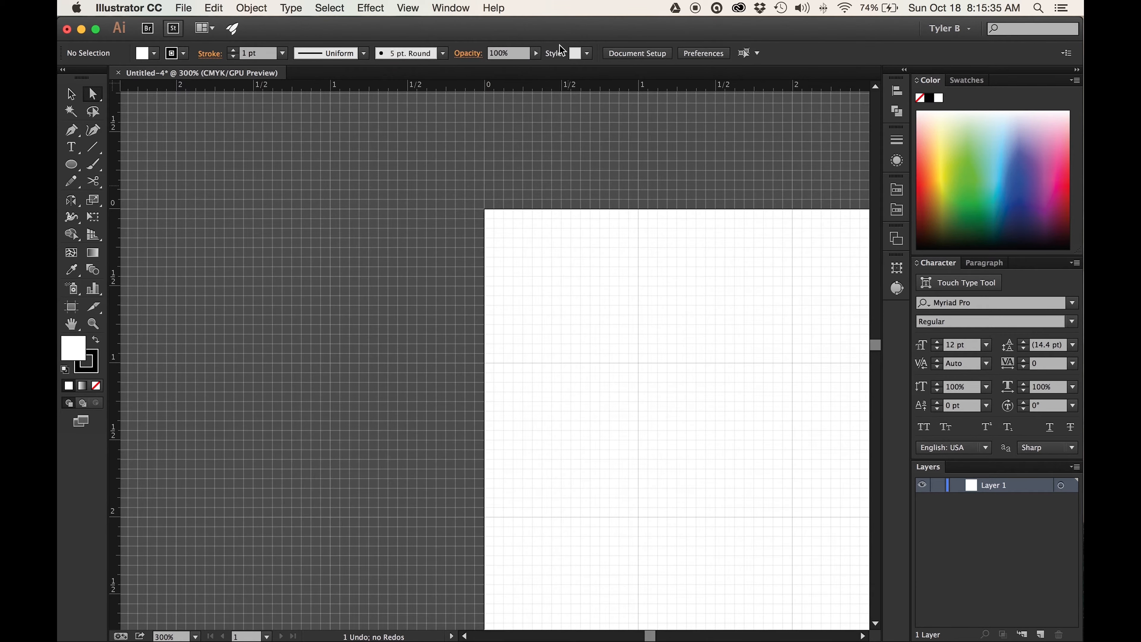
- Place a vertical and a horizontal guide at the 1 in gridlines, and clear all guides
{"action": "left_click_drag", "start_coordinate": [118, 160], "coordinate": [638, 165]}
{"action": "left_click_drag", "start_coordinate": [646, 83], "coordinate": [632, 363]}
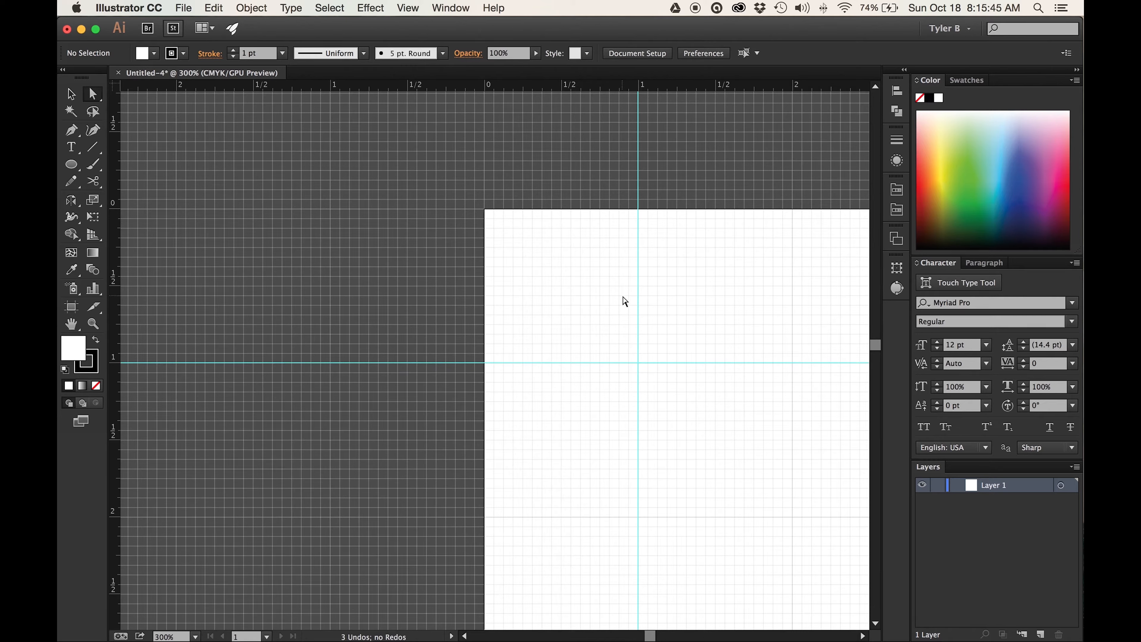
{"action": "scroll", "coordinate": [625, 301], "scroll_direction": "right", "scroll_amount": 5}
{"action": "left_click", "coordinate": [408, 7]}
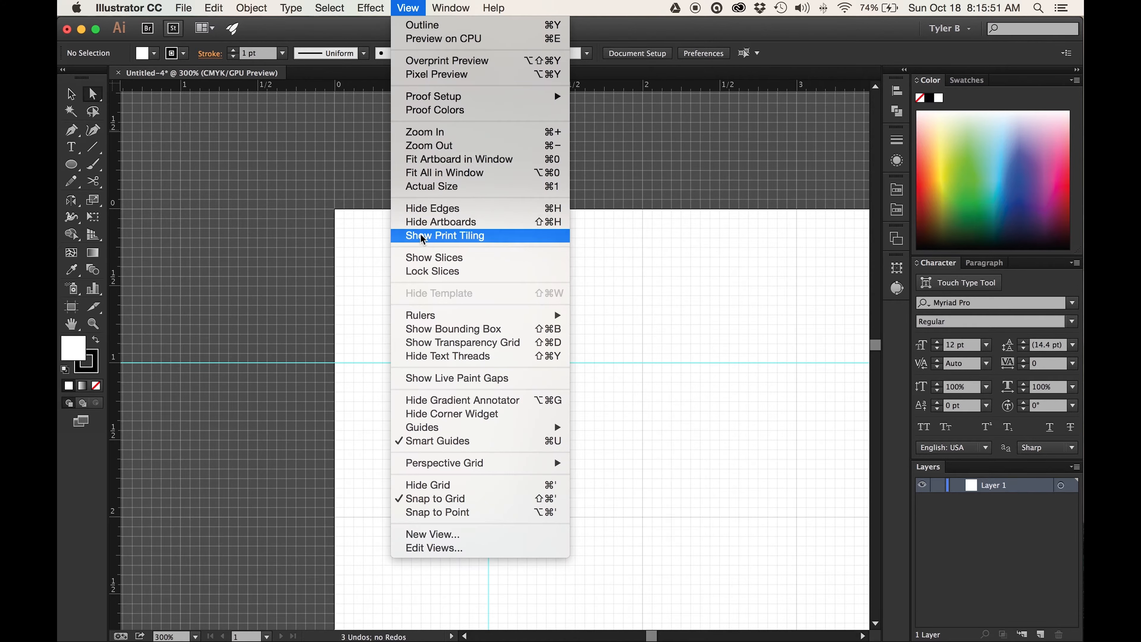
{"action": "mouse_move", "coordinate": [494, 437]}
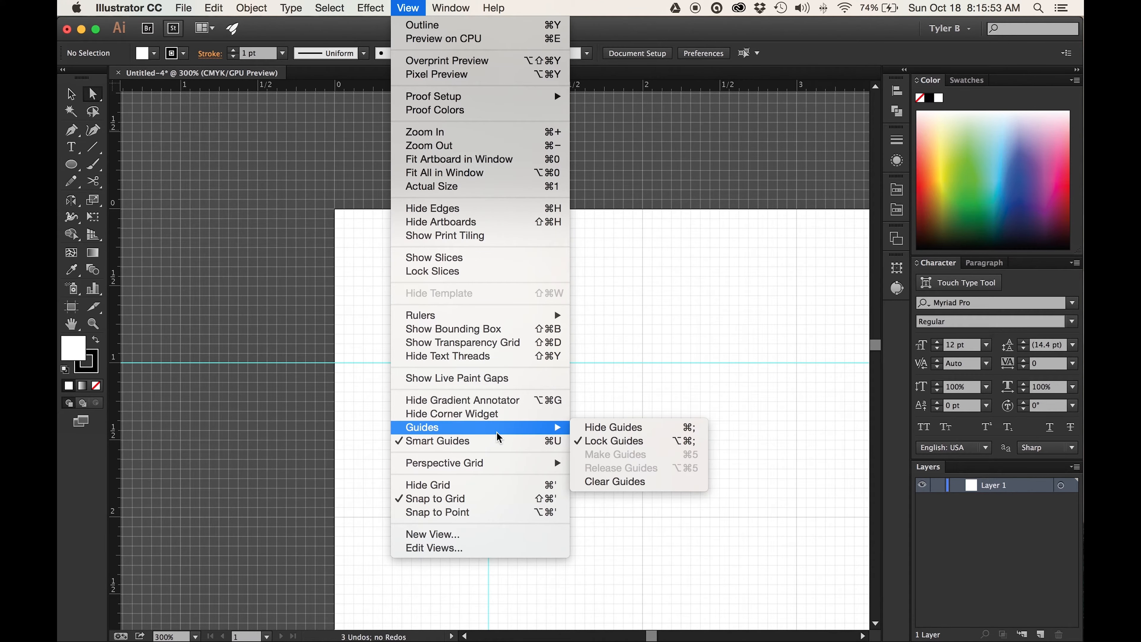
{"action": "left_click", "coordinate": [645, 481]}
- Hide the artboards so the grid fills the whole workspace
{"action": "scroll", "coordinate": [751, 412], "scroll_direction": "right", "scroll_amount": 15}
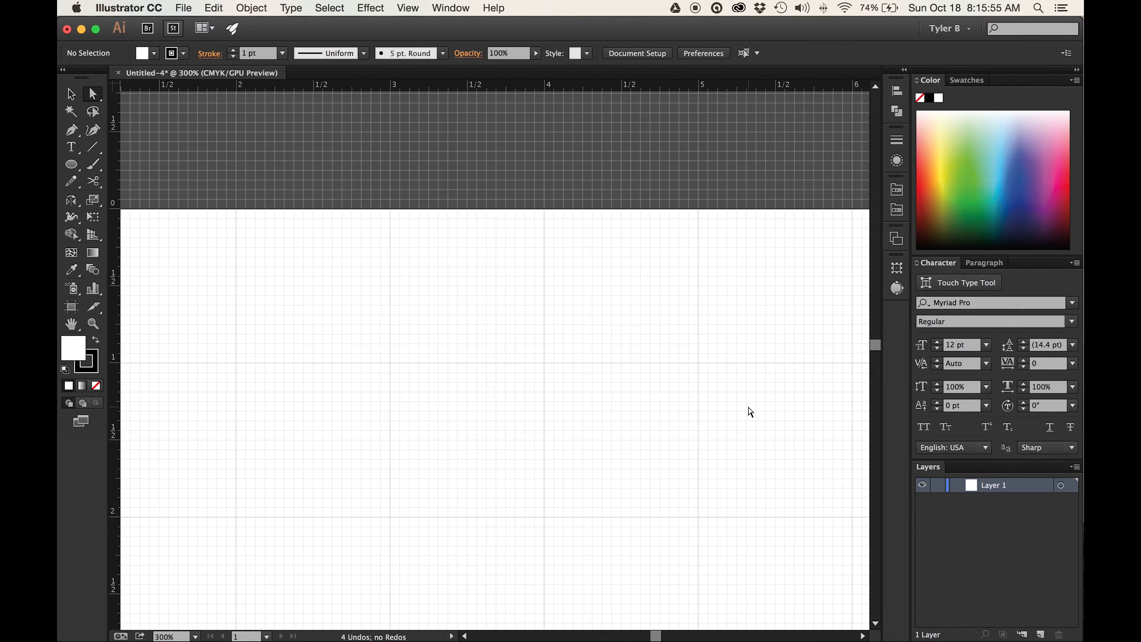
{"action": "scroll", "coordinate": [751, 411], "scroll_direction": "down", "scroll_amount": 2}
{"action": "key", "text": "super+0"}
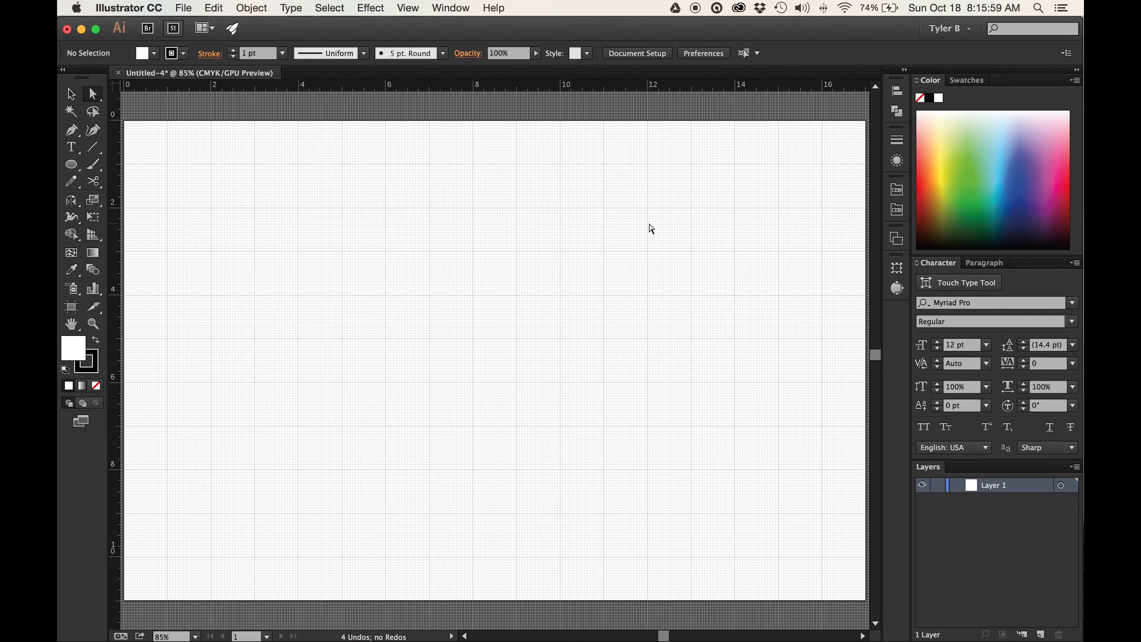
{"action": "left_click", "coordinate": [408, 9]}
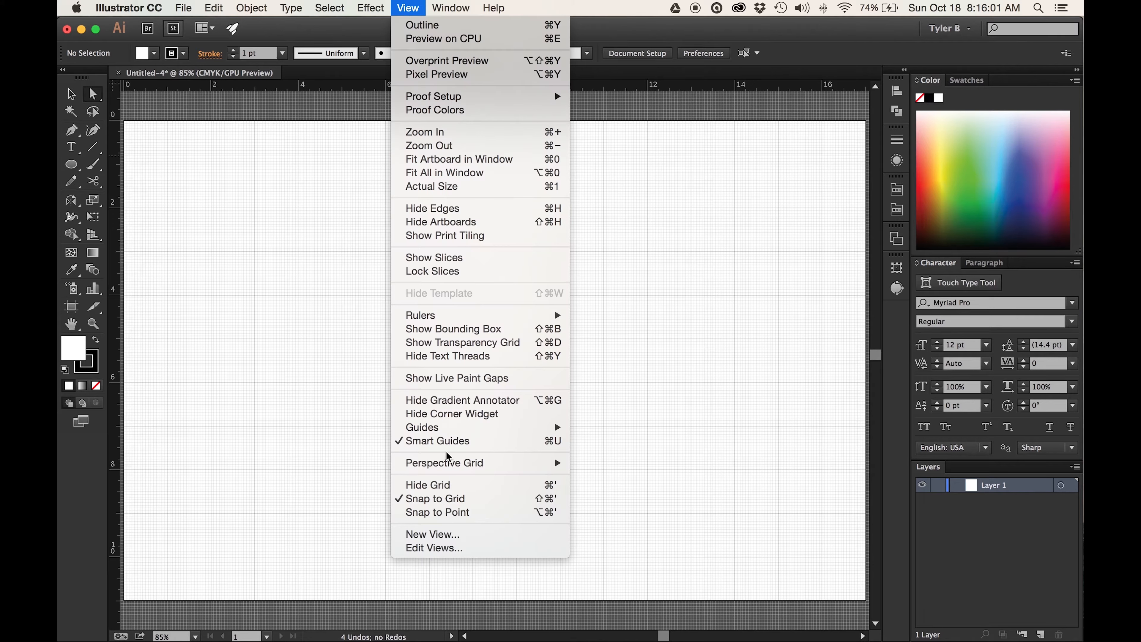
{"action": "left_click", "coordinate": [510, 225]}
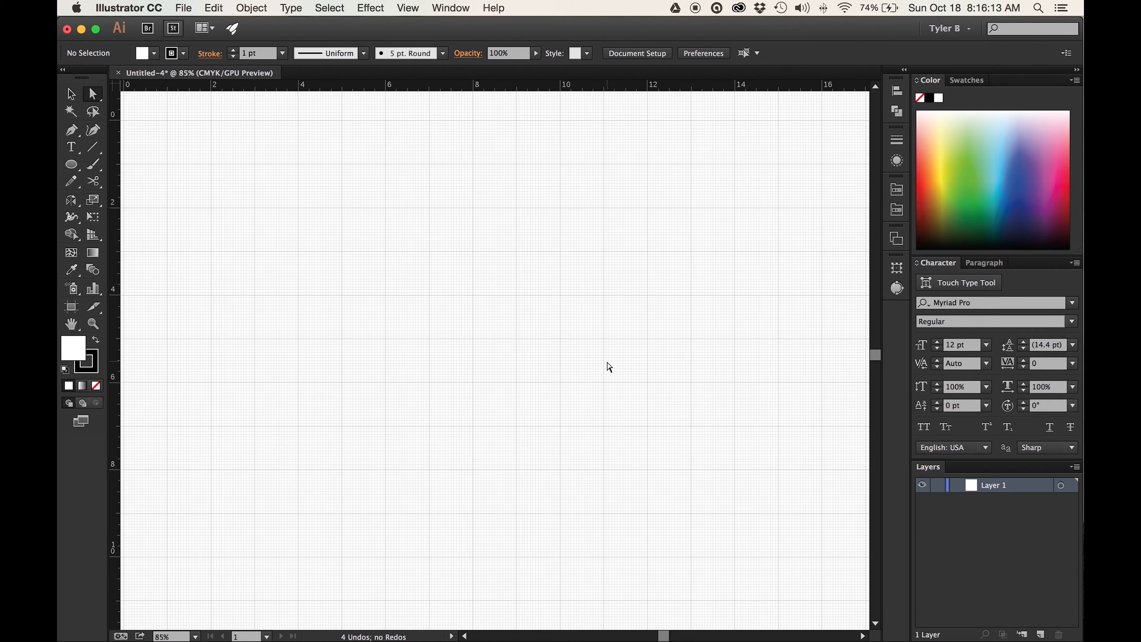
{"action": "key", "text": "super+minus"}
{"action": "key", "text": "super+minus"}
{"action": "key", "text": "super+minus"}
{"action": "key", "text": "super+minus"}
{"action": "key", "text": "super+minus"}
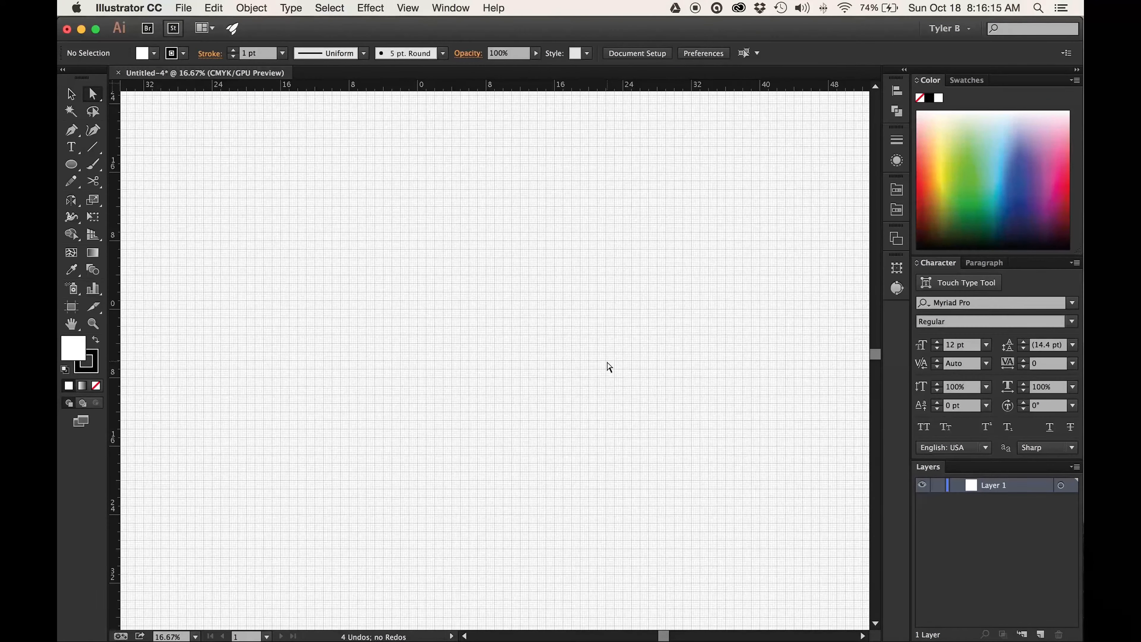
- Draw a 1 in circle with the Ellipse tool, snapped between 2 and 3 in horizontally and 3 and 4 in vertically
{"action": "key", "text": "super+1"}
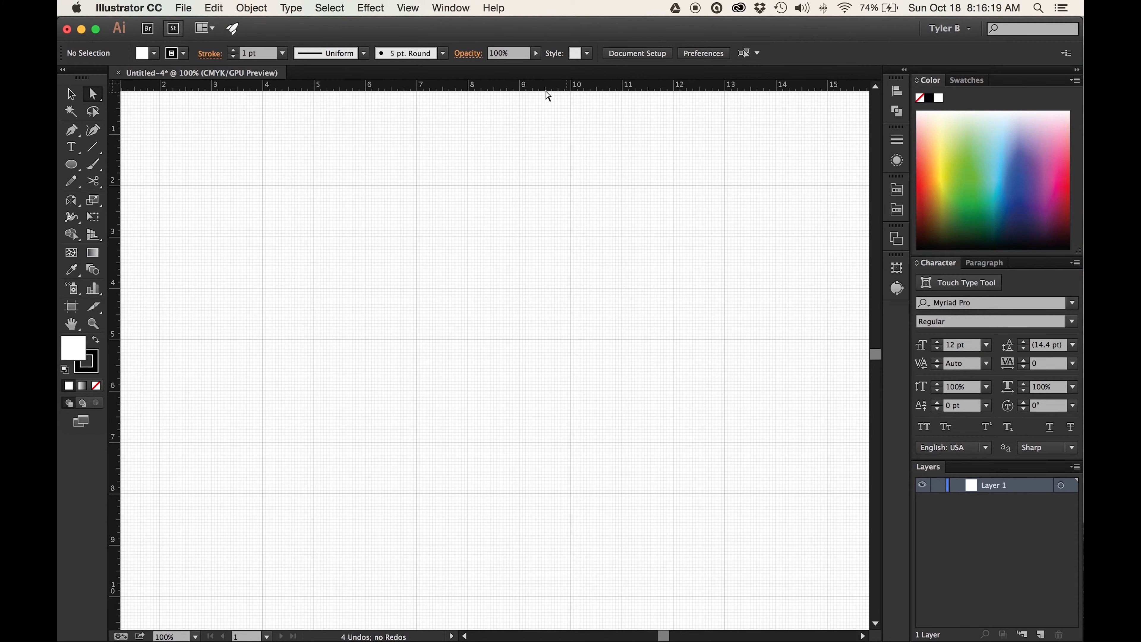
{"action": "scroll", "coordinate": [415, 220], "scroll_direction": "left", "scroll_amount": 5}
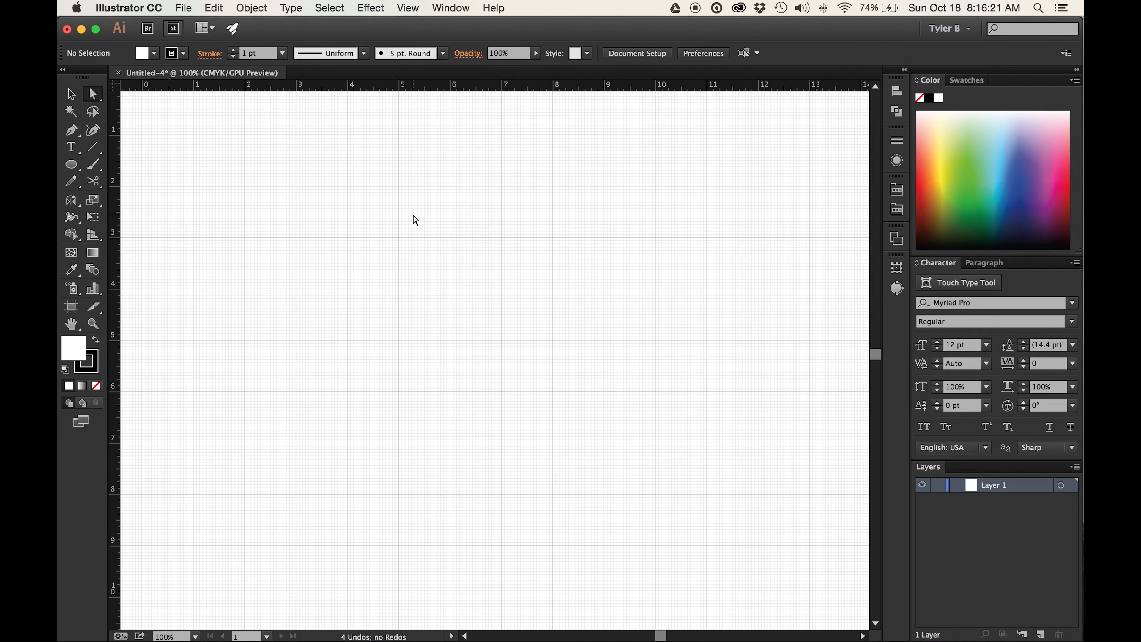
{"action": "scroll", "coordinate": [415, 220], "scroll_direction": "left", "scroll_amount": 6}
{"action": "scroll", "coordinate": [415, 220], "scroll_direction": "left", "scroll_amount": 4}
{"action": "scroll", "coordinate": [415, 220], "scroll_direction": "up", "scroll_amount": 3}
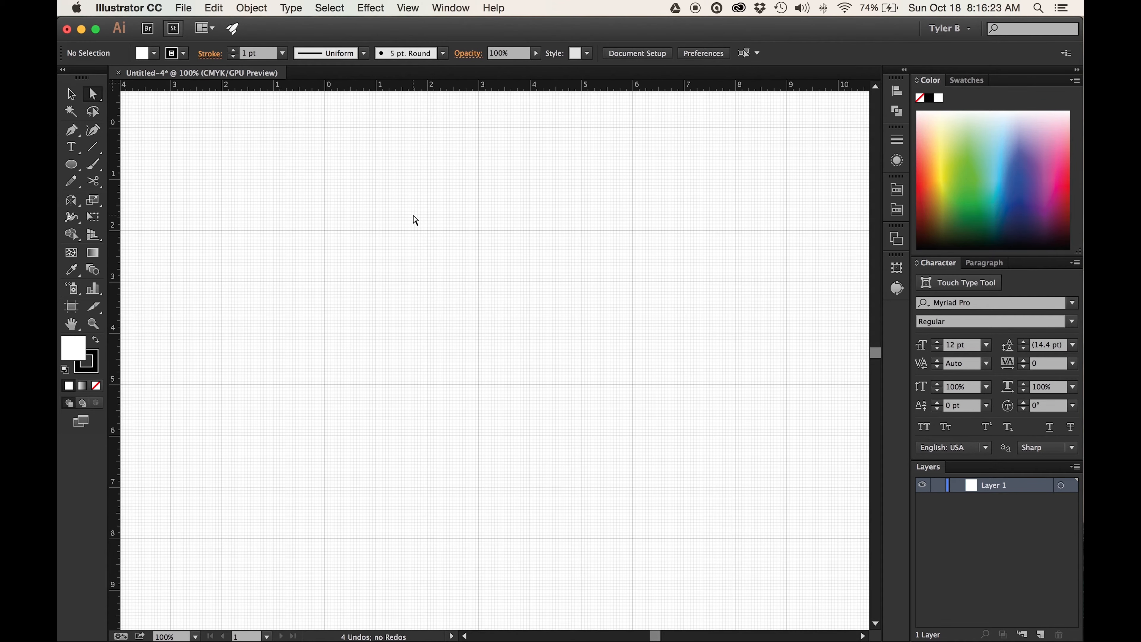
{"action": "key", "text": "super+equal"}
{"action": "scroll", "coordinate": [415, 220], "scroll_direction": "left", "scroll_amount": 3}
{"action": "scroll", "coordinate": [415, 220], "scroll_direction": "up", "scroll_amount": 1}
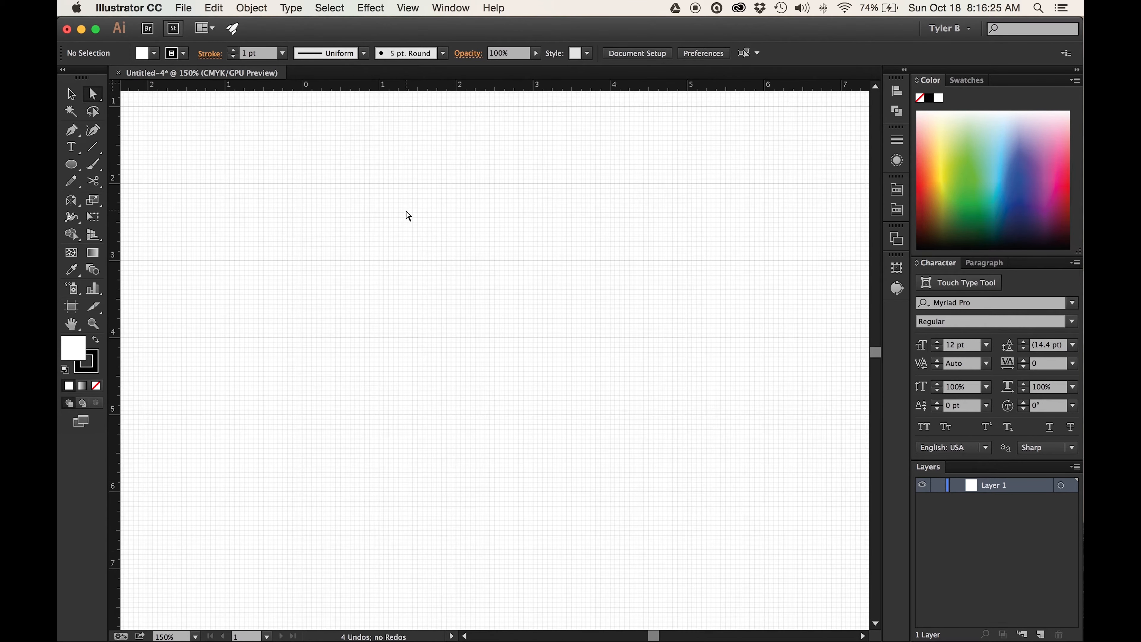
{"action": "left_click", "coordinate": [71, 161]}
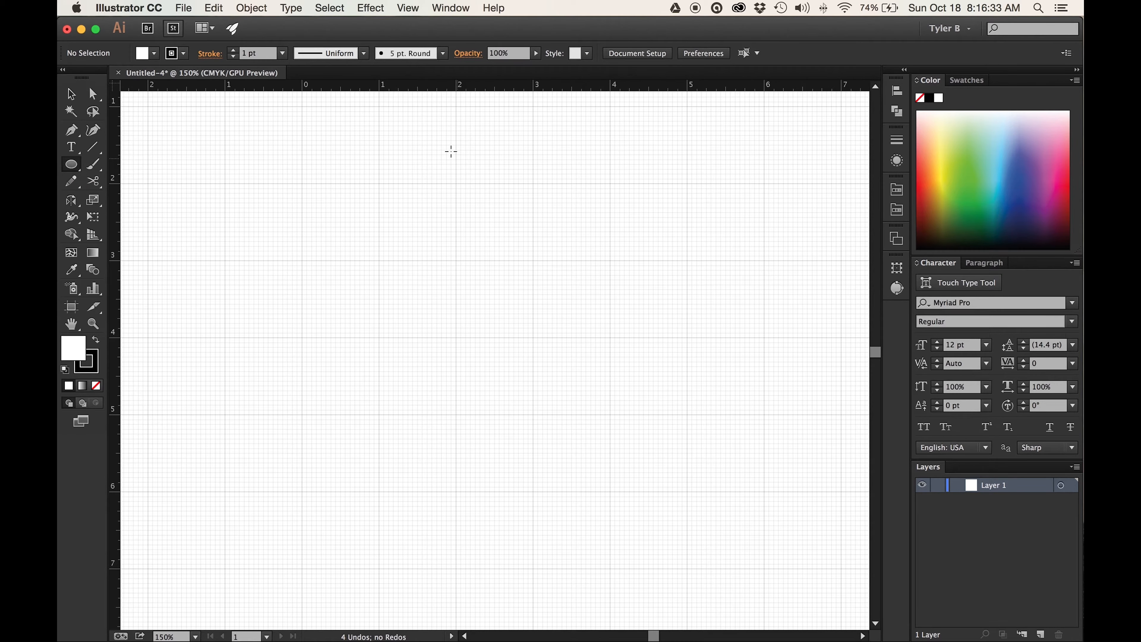
{"action": "left_click", "coordinate": [417, 8]}
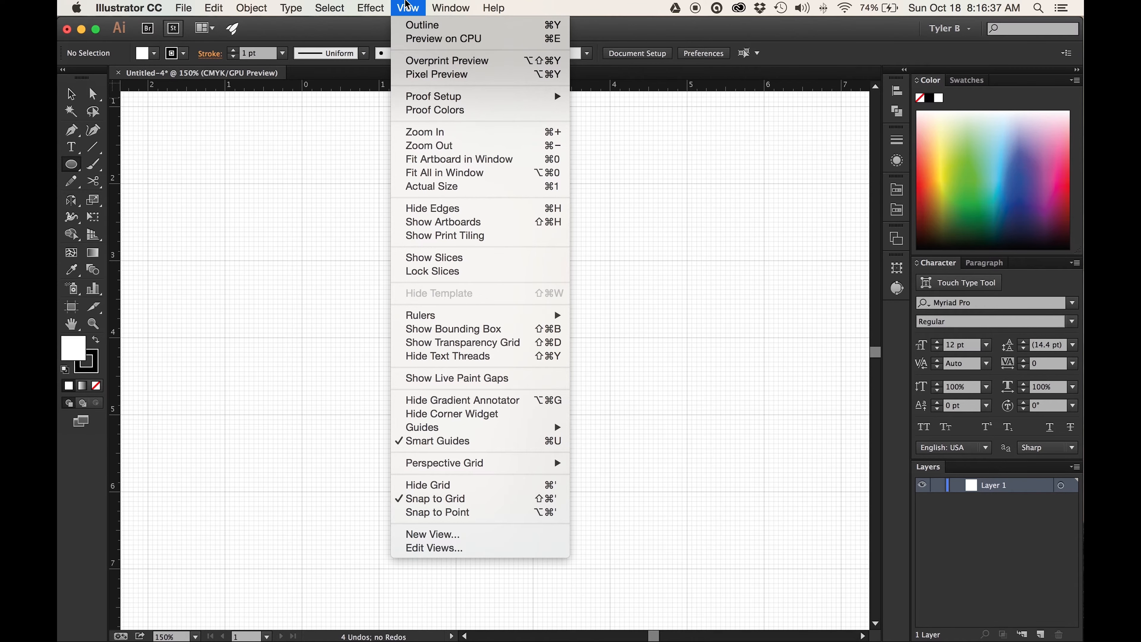
{"action": "left_click", "coordinate": [615, 245]}
{"action": "key", "text": "super+equal"}
{"action": "key", "text": "super+equal"}
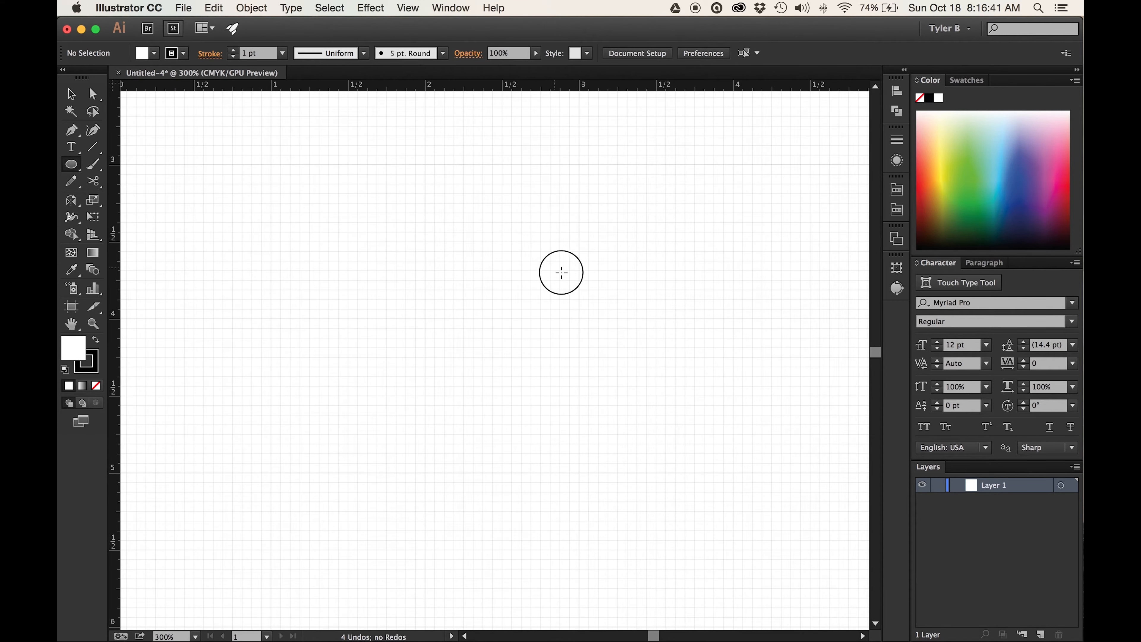
{"action": "left_click_drag", "start_coordinate": [578, 299], "coordinate": [578, 299]}
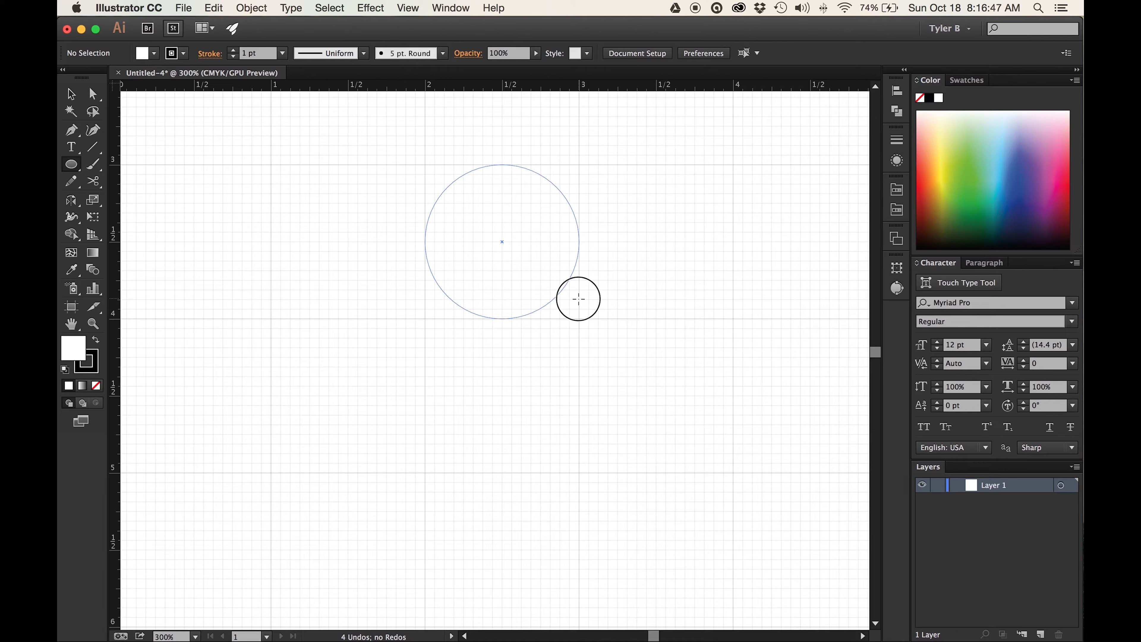
{"action": "left_click_drag", "start_coordinate": [579, 299], "coordinate": [579, 299]}
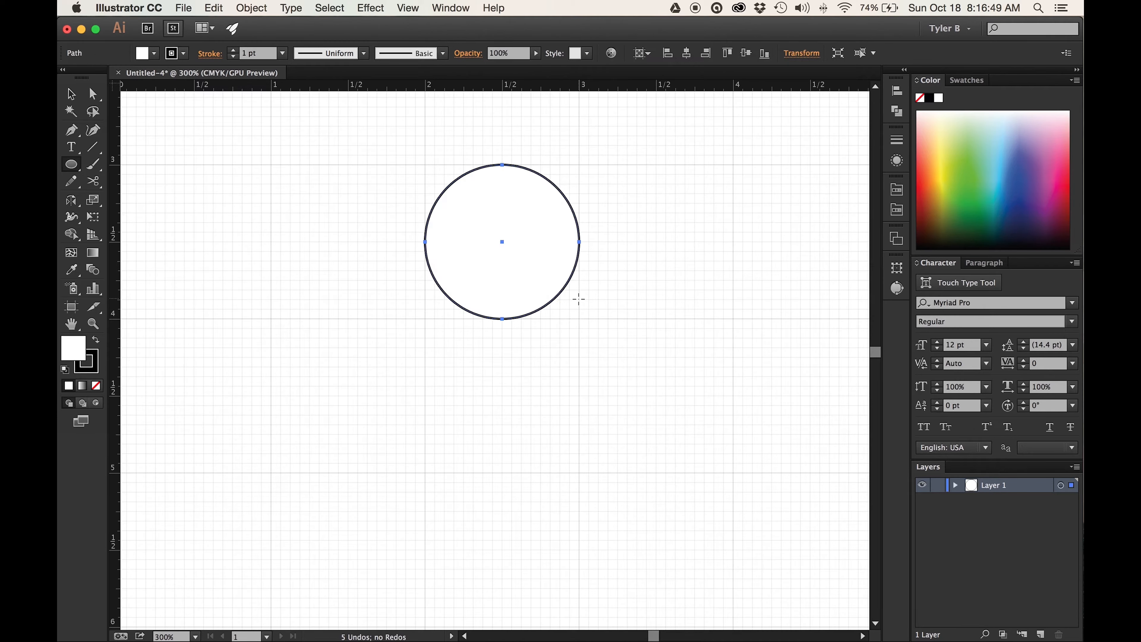
- Cut the circle at its left and right anchor points with the Scissors tool and delete the upper half
{"action": "left_click", "coordinate": [70, 94]}
{"action": "left_click_drag", "start_coordinate": [95, 190], "coordinate": [193, 206]}
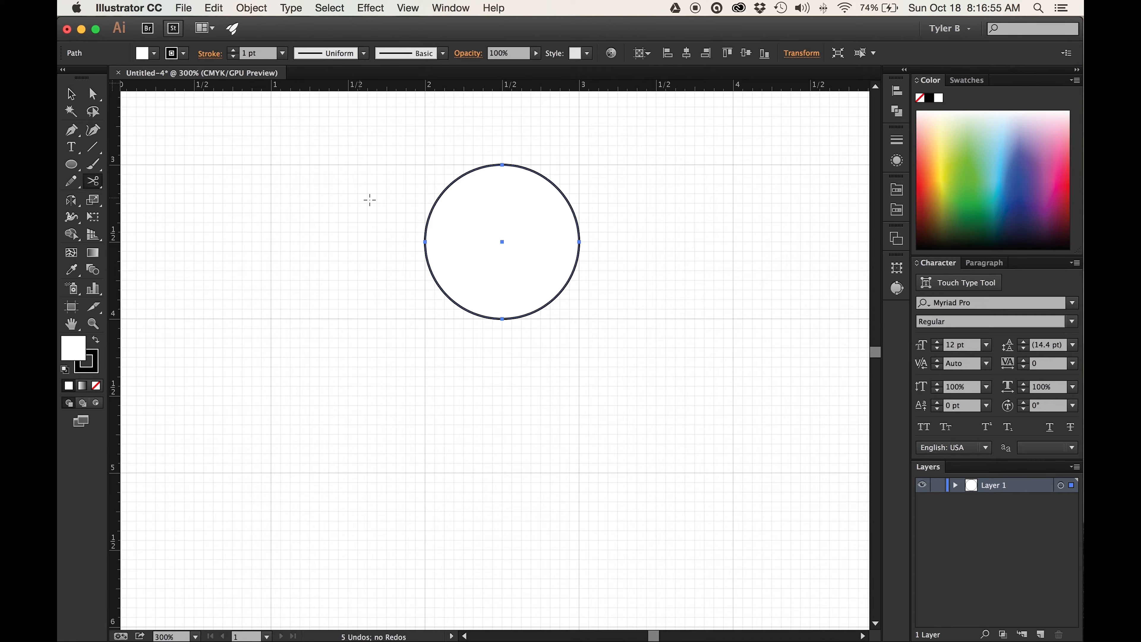
{"action": "left_click", "coordinate": [425, 241]}
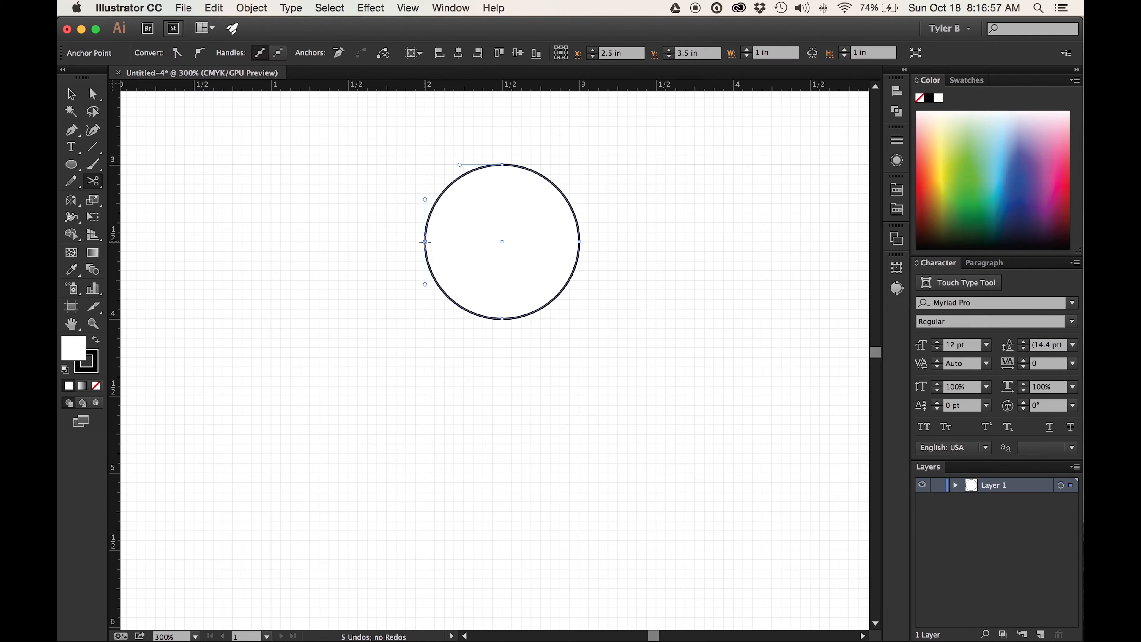
{"action": "left_click", "coordinate": [580, 242]}
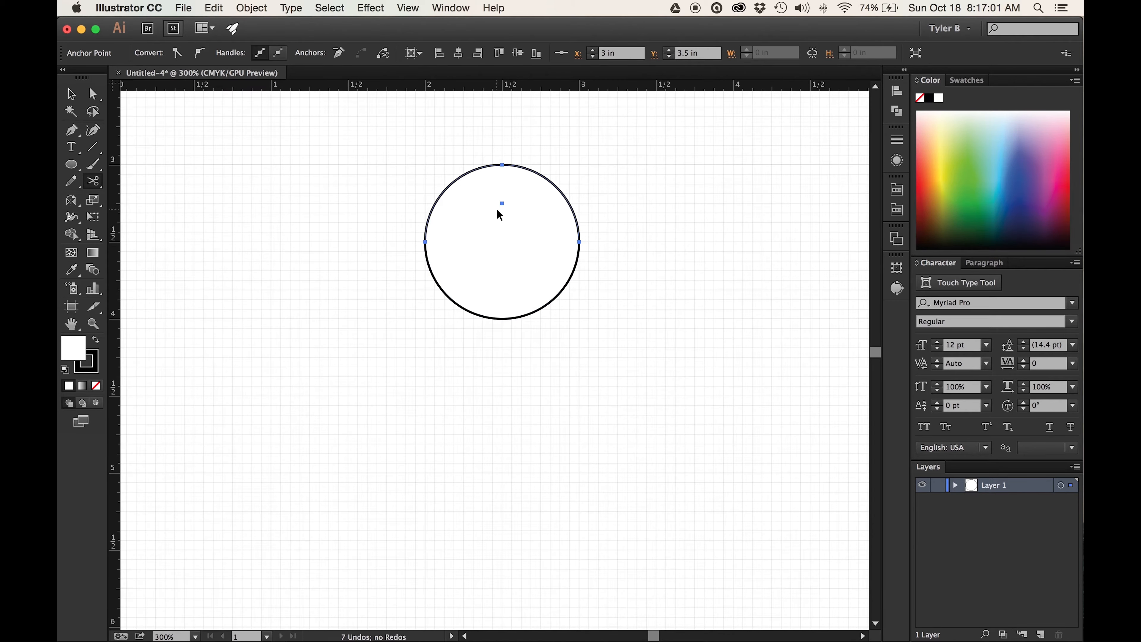
{"action": "left_click_drag", "start_coordinate": [497, 211], "coordinate": [695, 216]}
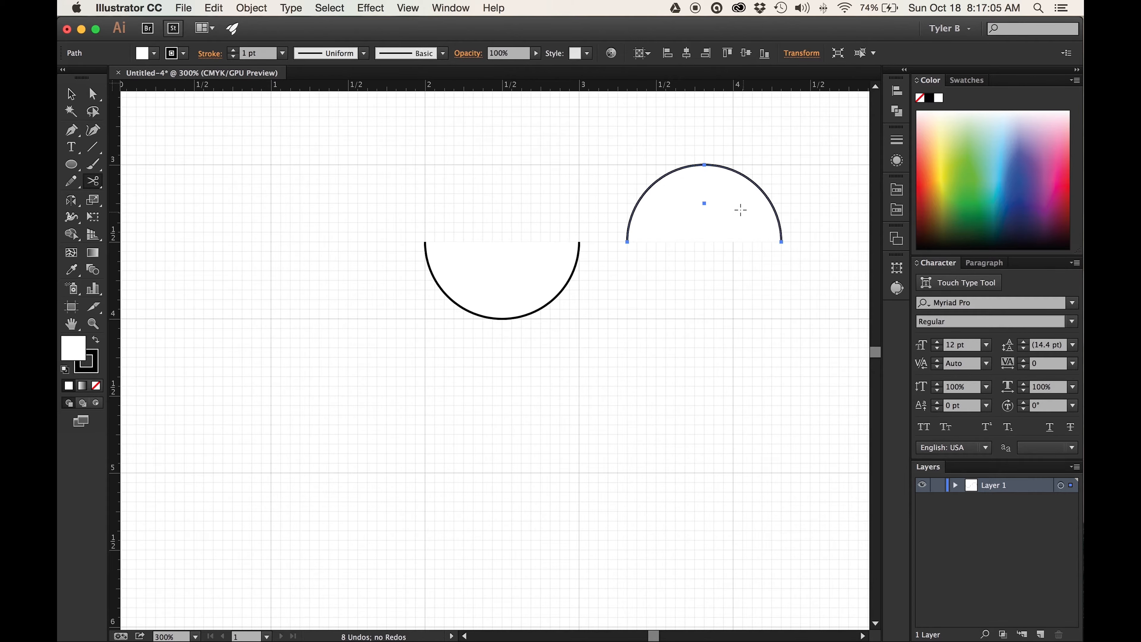
{"action": "key", "text": "Delete"}
- Remove the fill from the remaining lower semicircle and make its stroke the active color attribute
{"action": "left_click", "coordinate": [71, 94]}
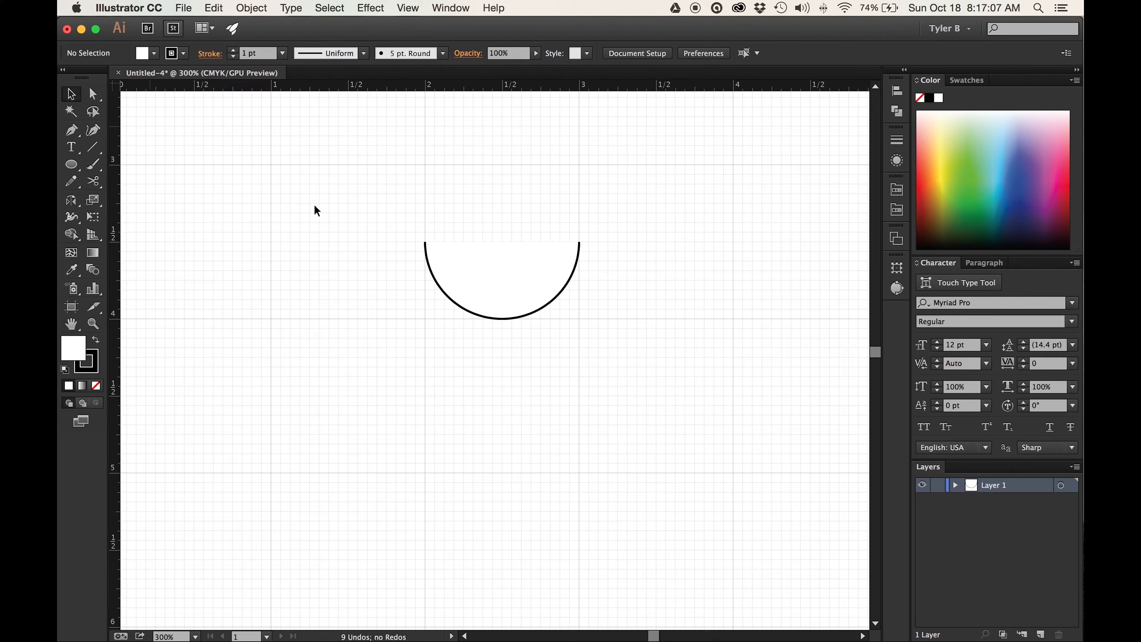
{"action": "left_click_drag", "start_coordinate": [597, 333], "coordinate": [480, 281]}
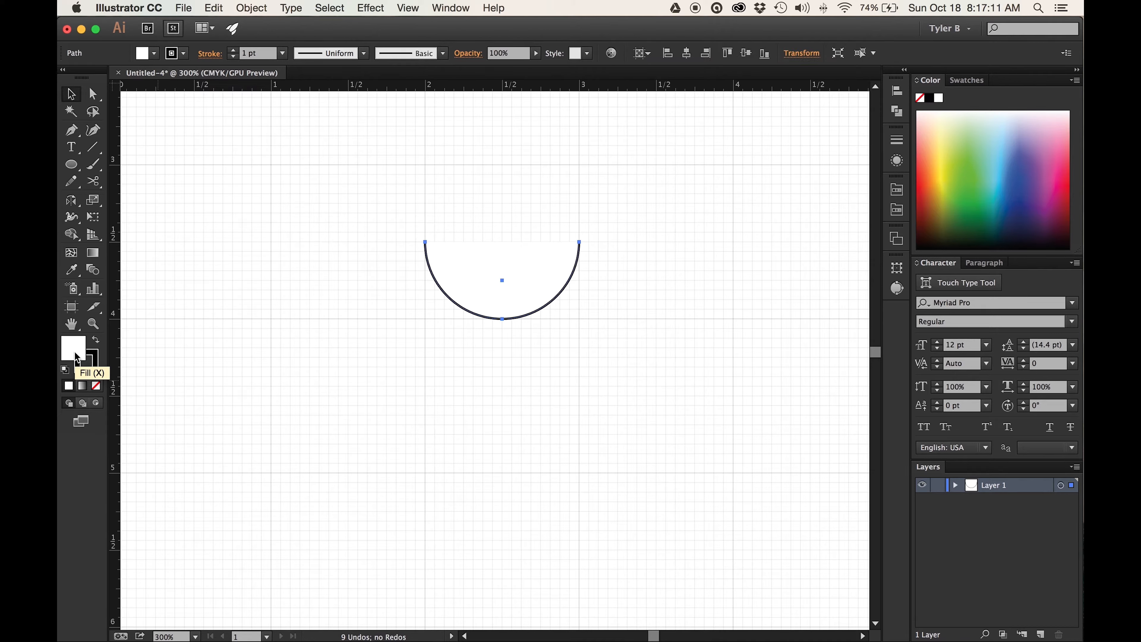
{"action": "left_click", "coordinate": [94, 387]}
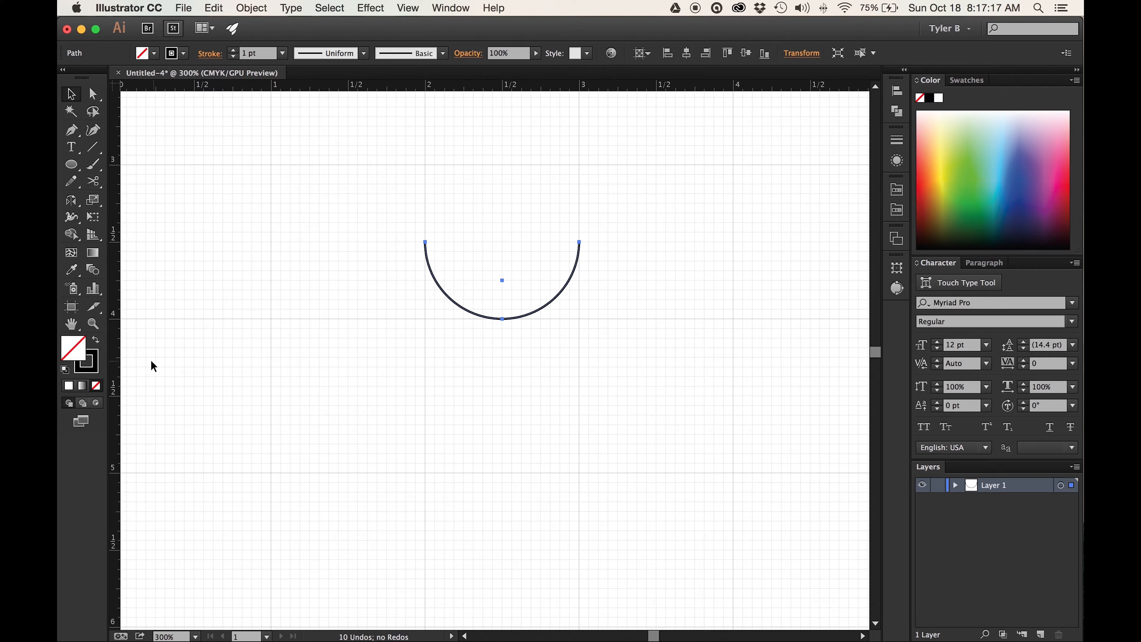
{"action": "left_click", "coordinate": [97, 366]}
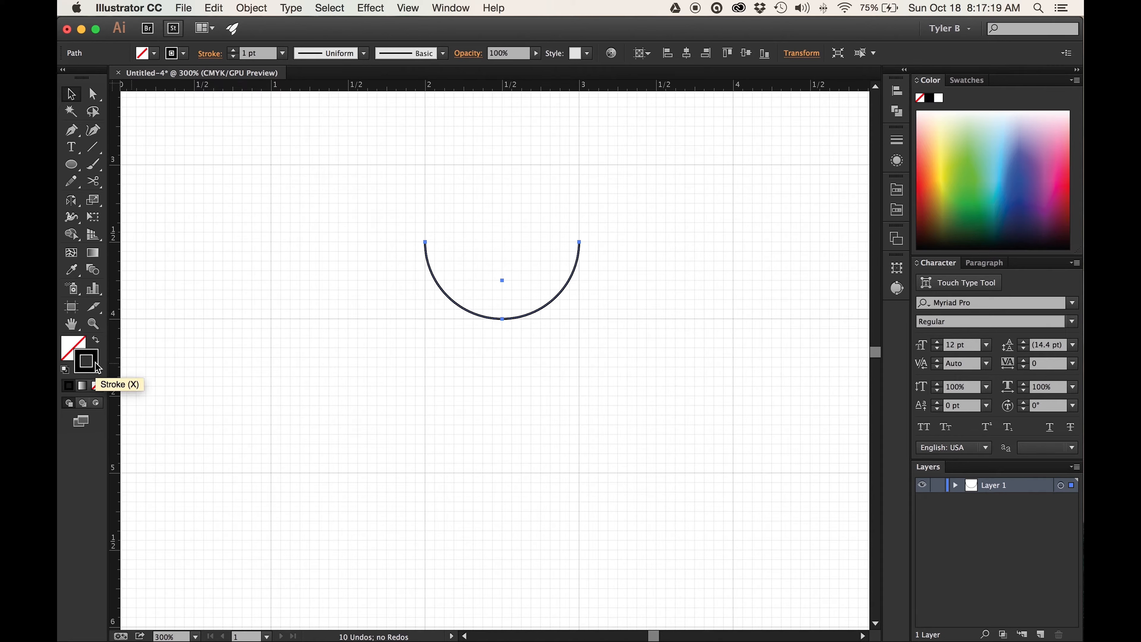
- Set the semicircle's stroke weight to 27 pt and deselect it
{"action": "left_click", "coordinate": [261, 55]}
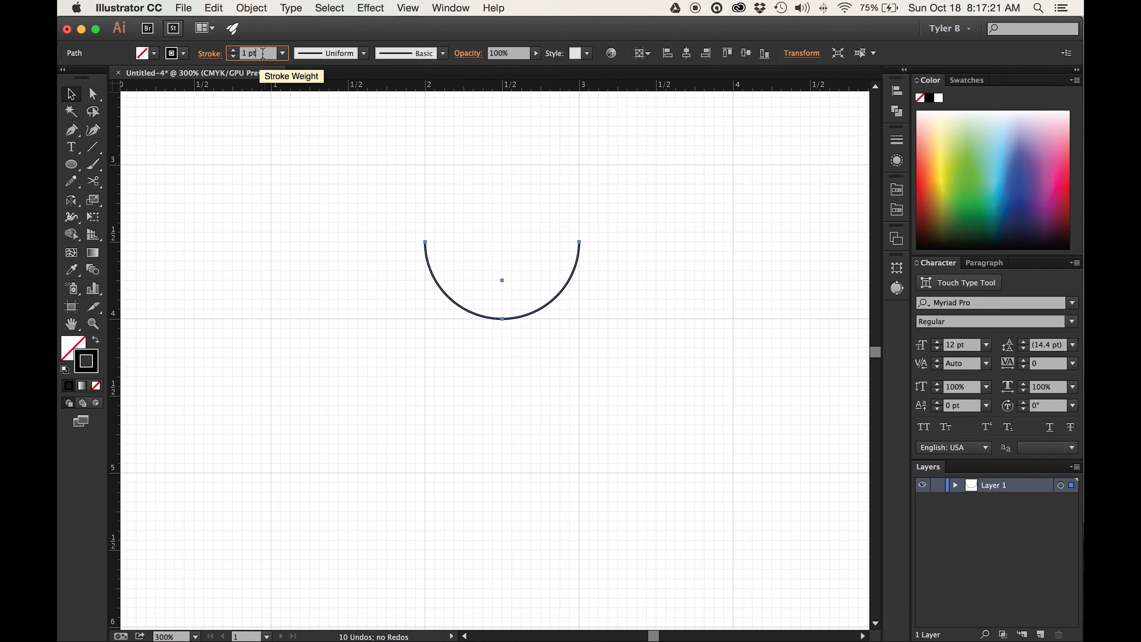
{"action": "key", "text": "Up"}
{"action": "key", "text": "Up"}
{"action": "key", "text": "Up"}
{"action": "key", "text": "Up"}
{"action": "key", "text": "Up"}
{"action": "key", "text": "Up"}
{"action": "key", "text": "Up"}
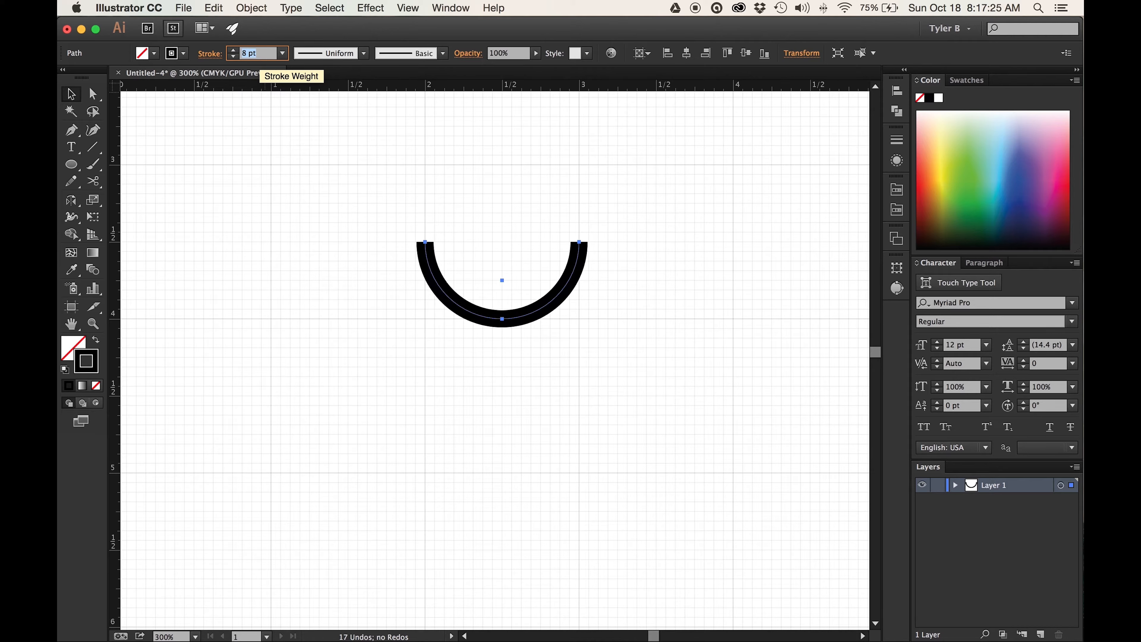
{"action": "key", "text": "Up"}
{"action": "key", "text": "Up"}
{"action": "key", "text": "Up"}
{"action": "key", "text": "Up"}
{"action": "key", "text": "Up"}
{"action": "key", "text": "Up"}
{"action": "key", "text": "Up"}
{"action": "key", "text": "Up"}
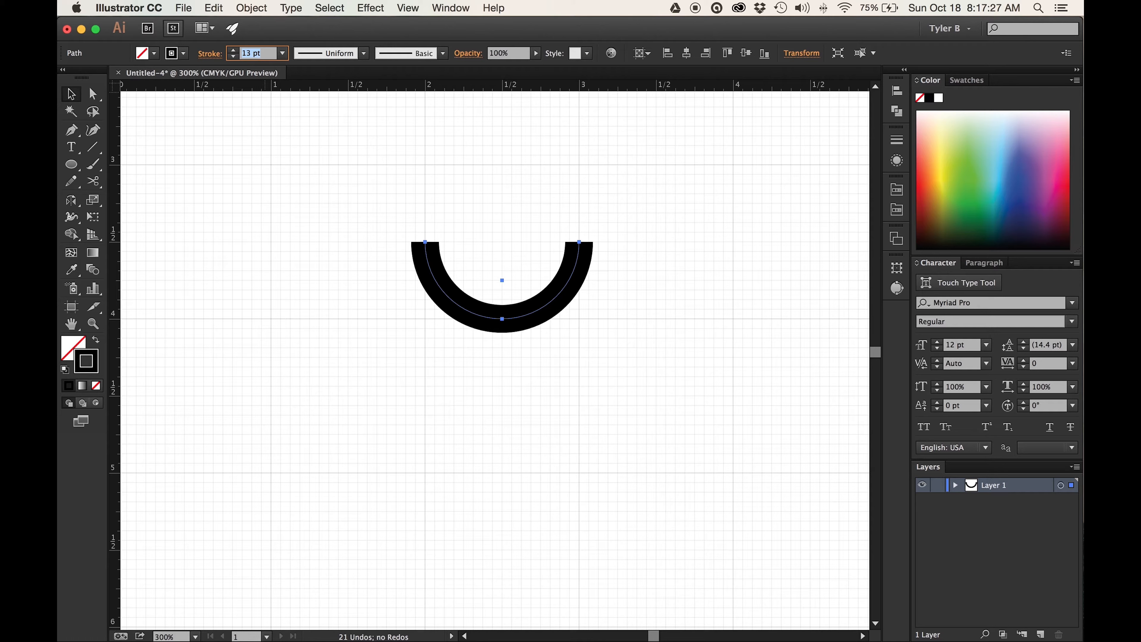
{"action": "key", "text": "Up"}
{"action": "key", "text": "Up"}
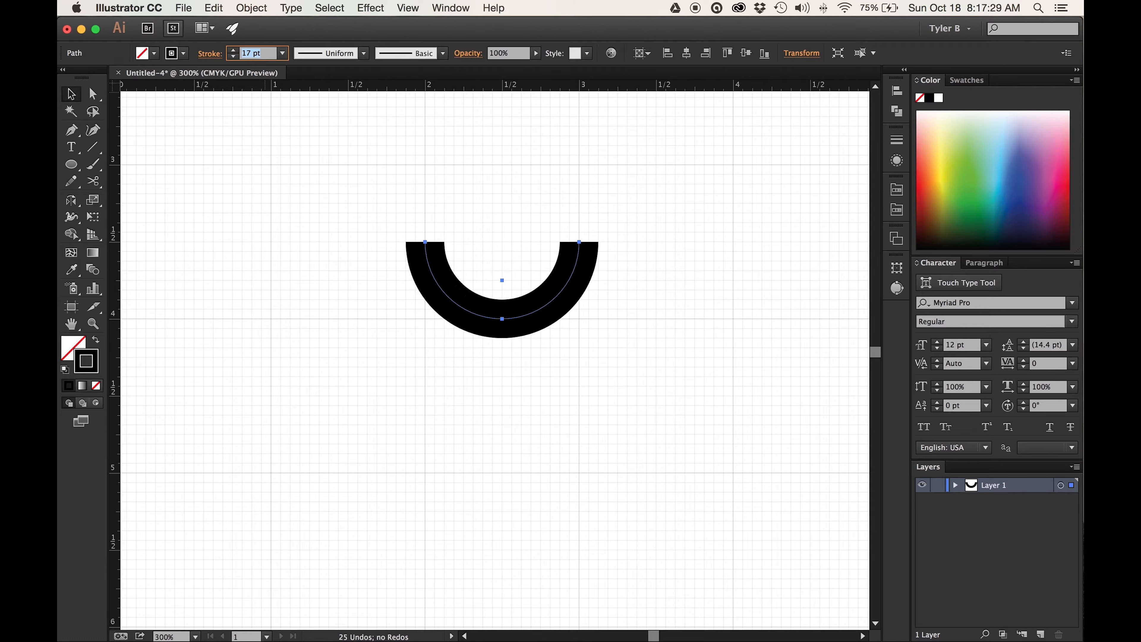
{"action": "key", "text": "Up"}
{"action": "key", "text": "Up"}
{"action": "key", "text": "Up"}
{"action": "key", "text": "Up"}
{"action": "key", "text": "Up"}
{"action": "key", "text": "Up"}
{"action": "key", "text": "Up"}
{"action": "key", "text": "Up"}
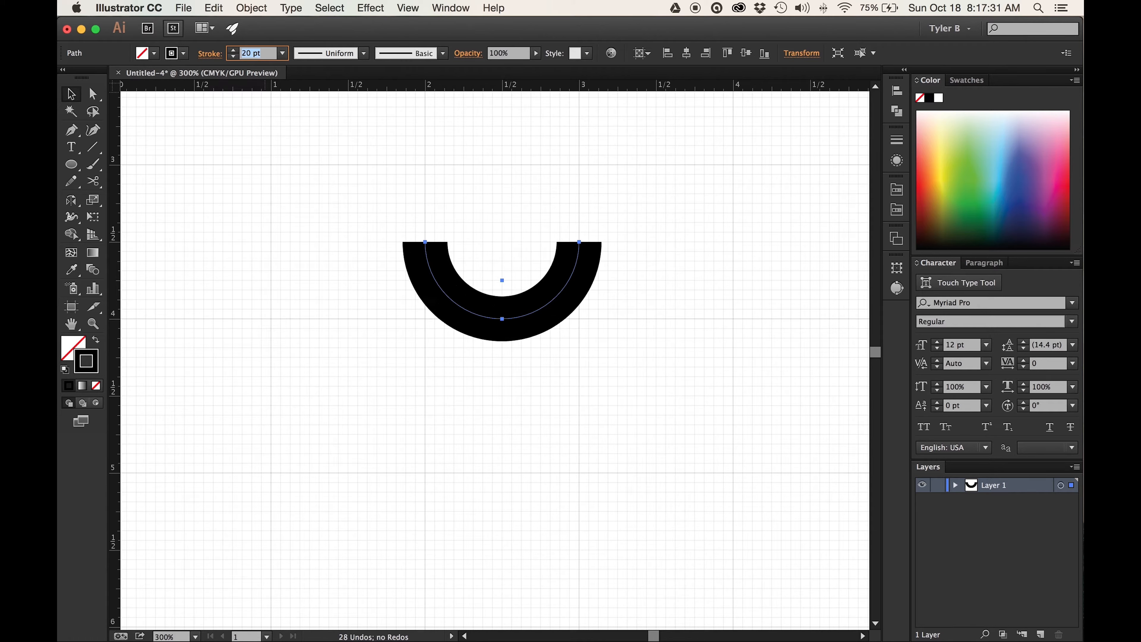
{"action": "key", "text": "Up"}
{"action": "key", "text": "Up"}
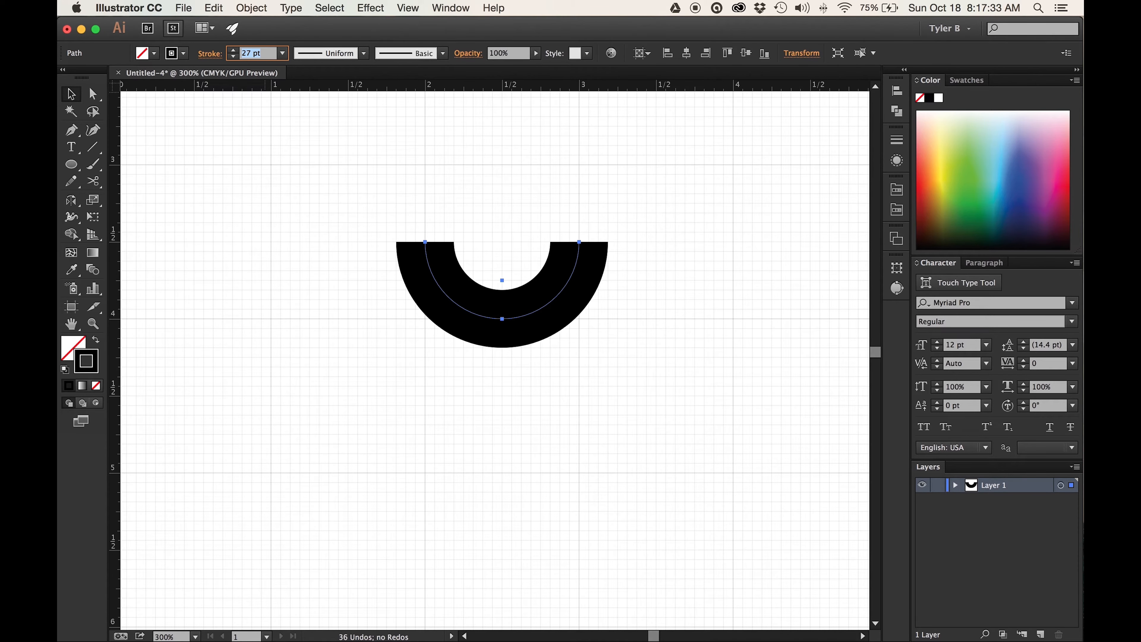
{"action": "key", "text": "Down"}
{"action": "left_click", "coordinate": [70, 94]}
{"action": "left_click", "coordinate": [723, 267]}
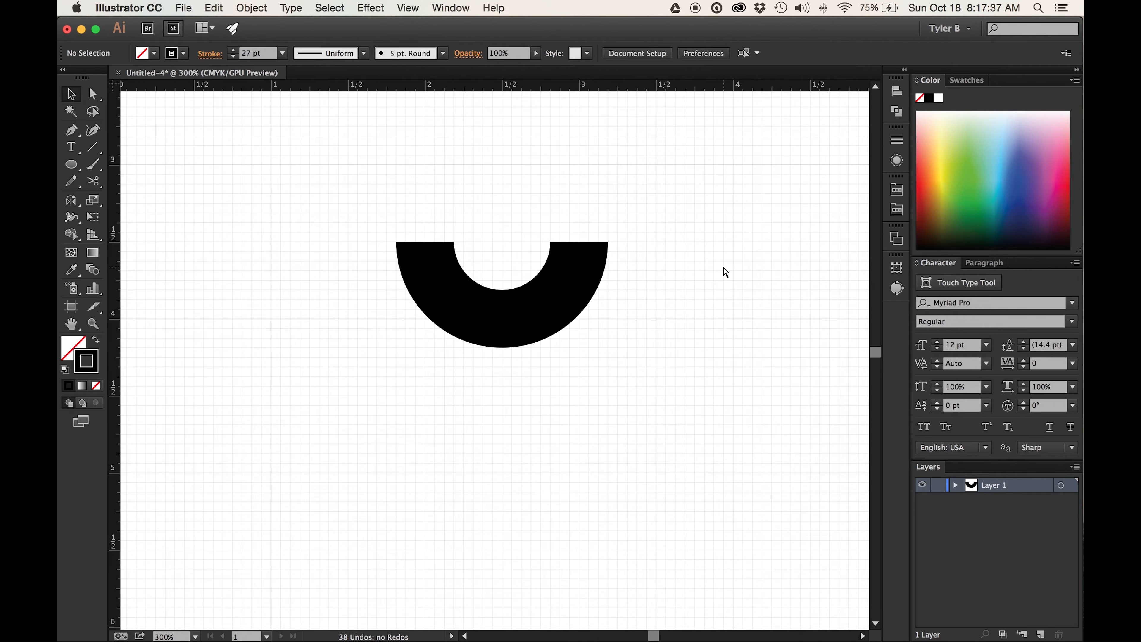
- Copy the semicircle 1 in to the right and repeat the transform once to make a row of three adjoining semicircles
{"action": "key", "text": "super+minus"}
{"action": "key", "text": "super+minus"}
{"action": "key", "text": "super+minus"}
{"action": "left_click_drag", "start_coordinate": [596, 292], "coordinate": [428, 360]}
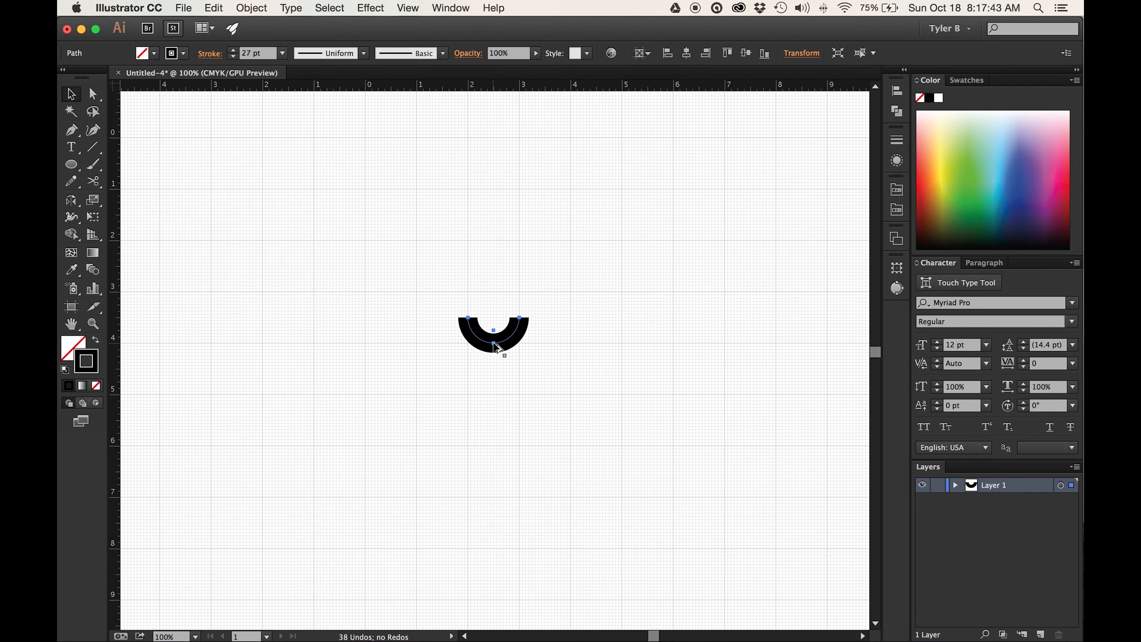
{"action": "left_click_drag", "start_coordinate": [497, 347], "coordinate": [547, 348]}
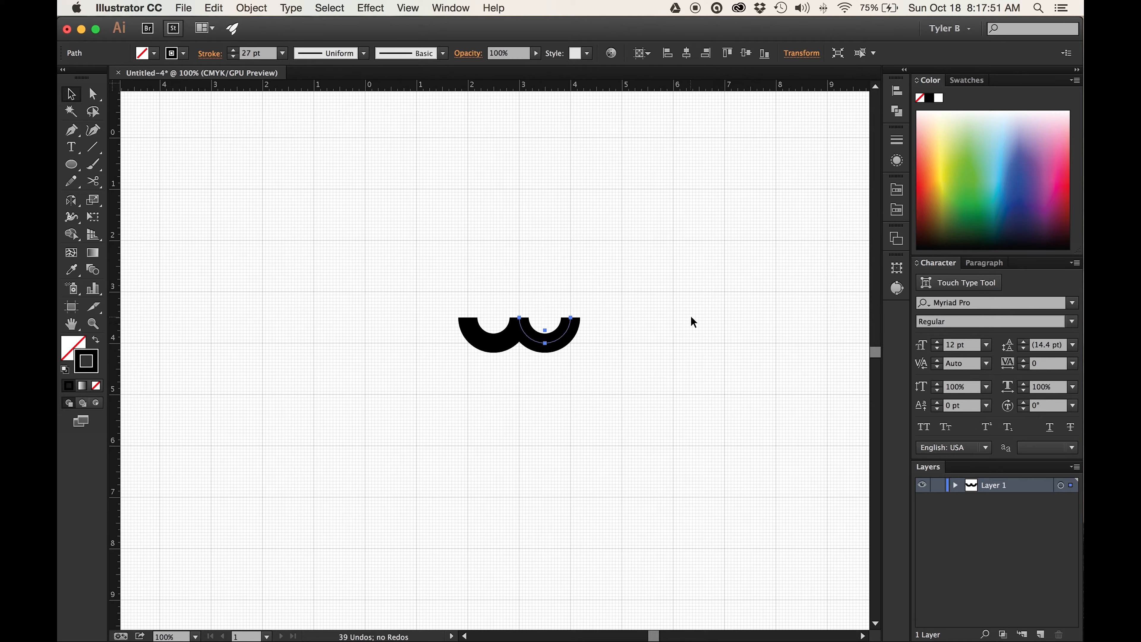
{"action": "left_click", "coordinate": [250, 4]}
{"action": "mouse_move", "coordinate": [261, 25]}
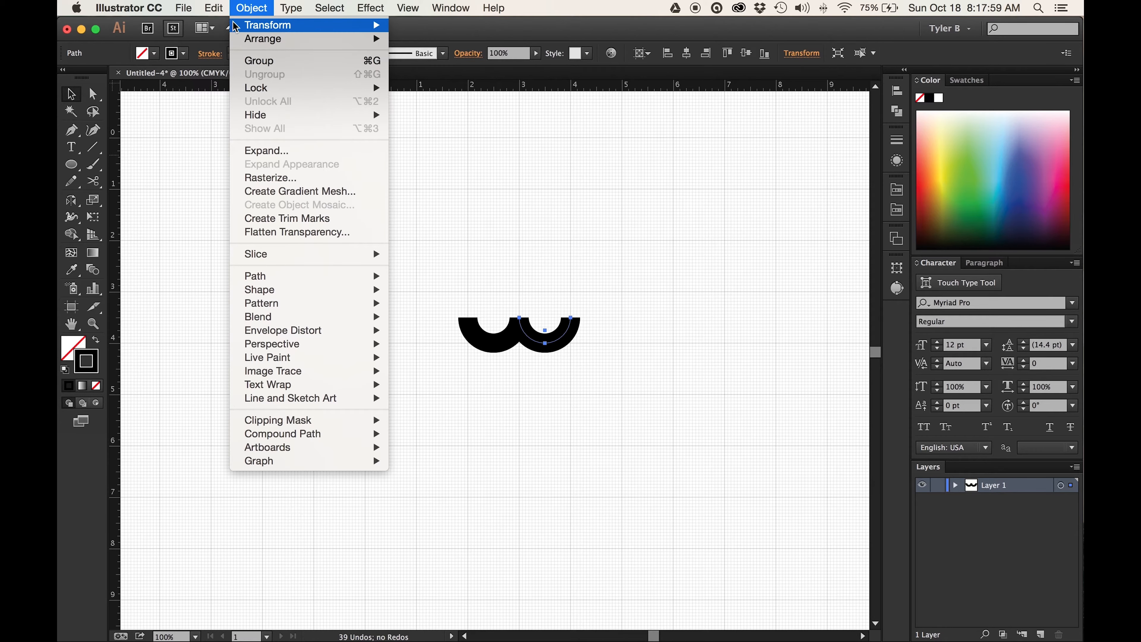
{"action": "left_click", "coordinate": [247, 5]}
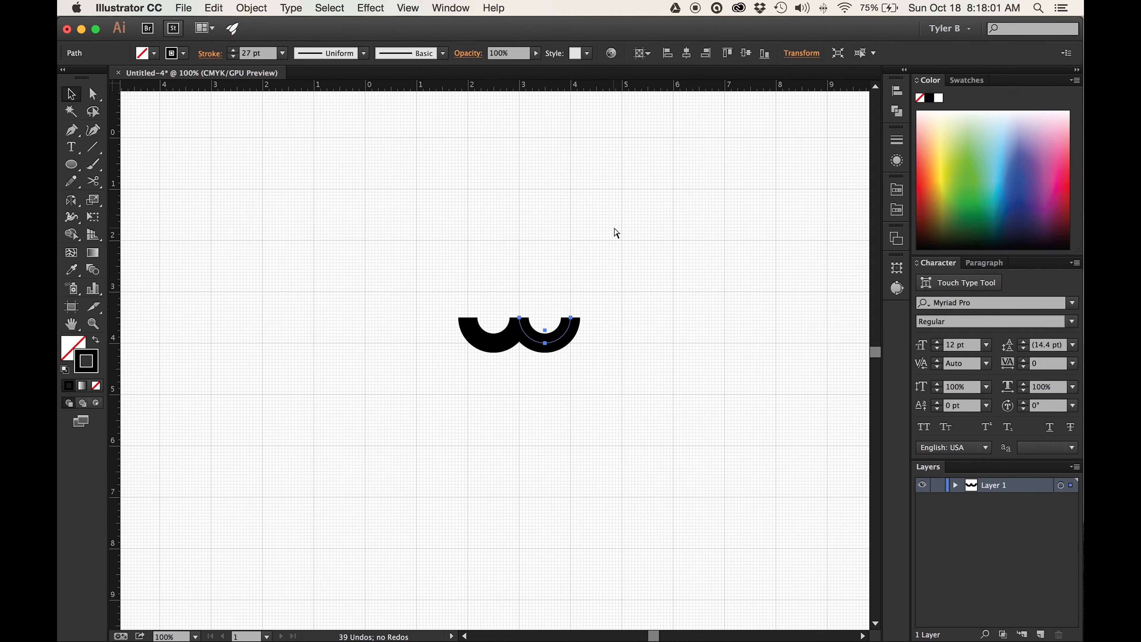
{"action": "key", "text": "super+d"}
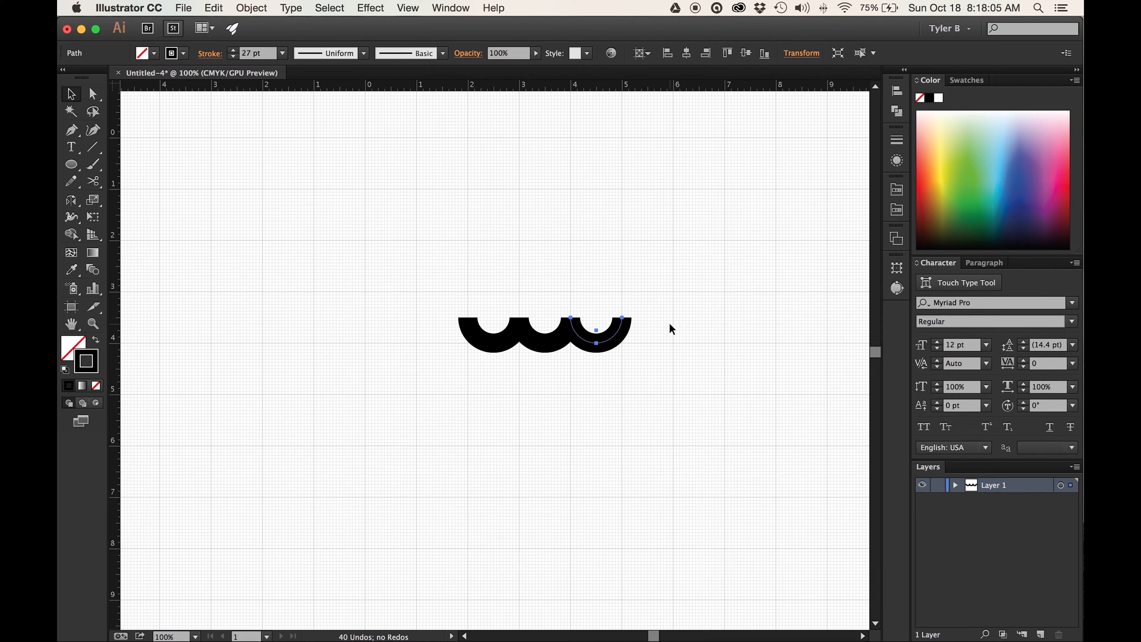
- Draw a vertical line about 4.5 in long upward from the left end of the first semicircle with the Line Segment tool
{"action": "left_click", "coordinate": [92, 147]}
{"action": "key", "text": "super+equal"}
{"action": "left_click_drag", "start_coordinate": [624, 243], "coordinate": [589, 317]}
{"action": "scroll", "coordinate": [590, 316], "scroll_direction": "up", "scroll_amount": 5}
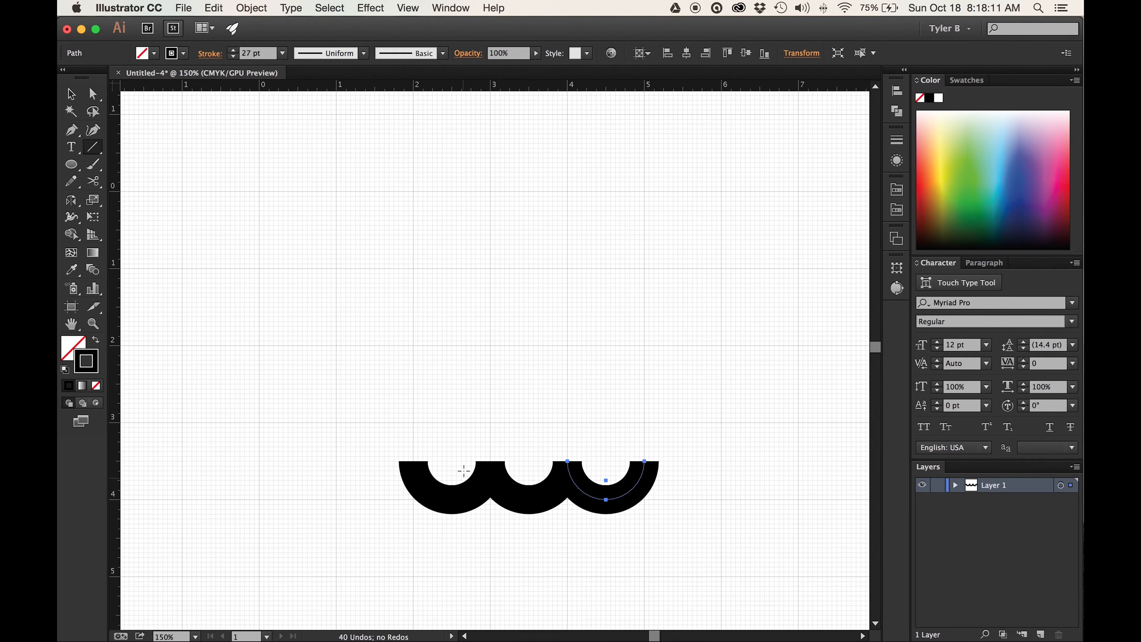
{"action": "mouse_move", "coordinate": [414, 462]}
{"action": "left_mouse_down"}
{"action": "mouse_move", "coordinate": [435, 234]}
{"action": "mouse_move", "coordinate": [427, 114]}
{"action": "left_mouse_up"}
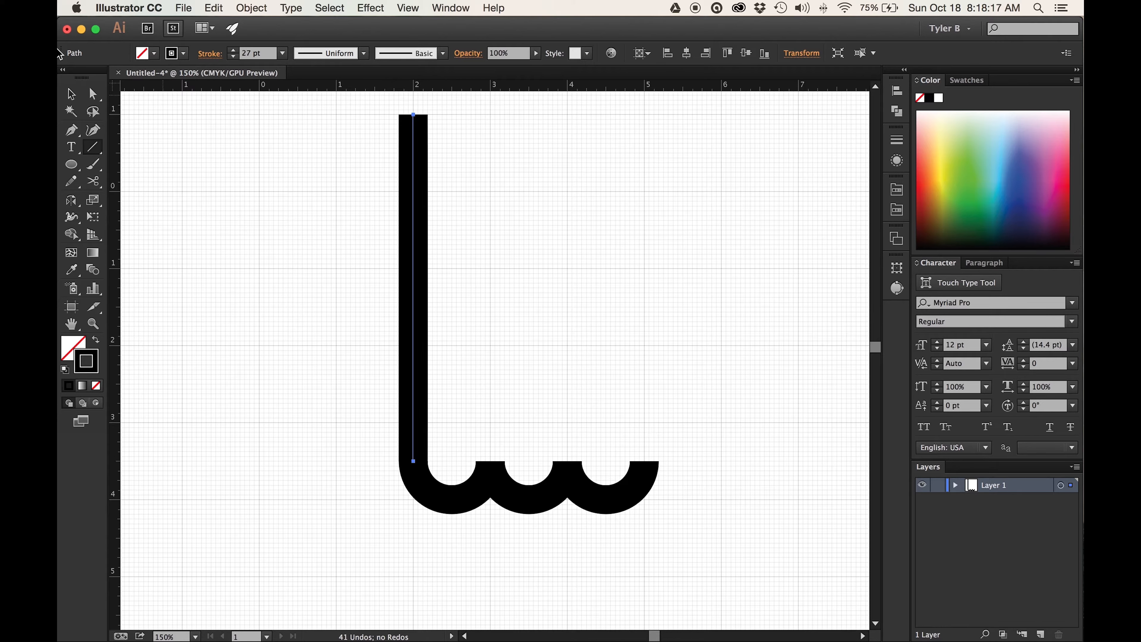
- Copy the vertical line 1 in to the right and repeat the transform twice so a line rises from every semicircle end
{"action": "left_click", "coordinate": [71, 94]}
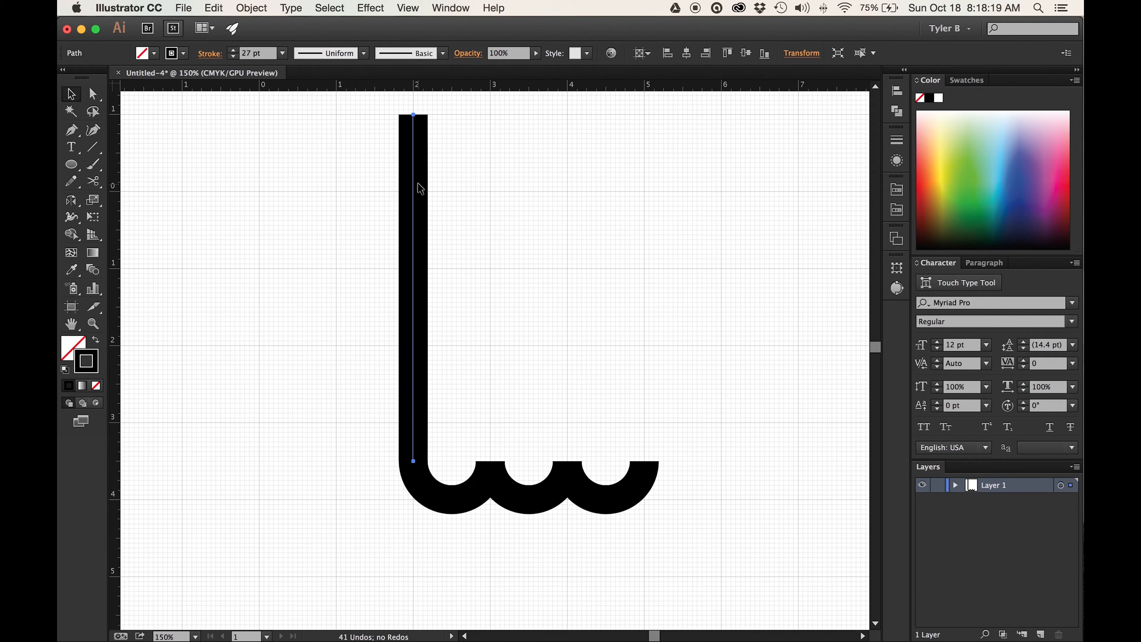
{"action": "scroll", "coordinate": [421, 146], "scroll_direction": "up", "scroll_amount": 5}
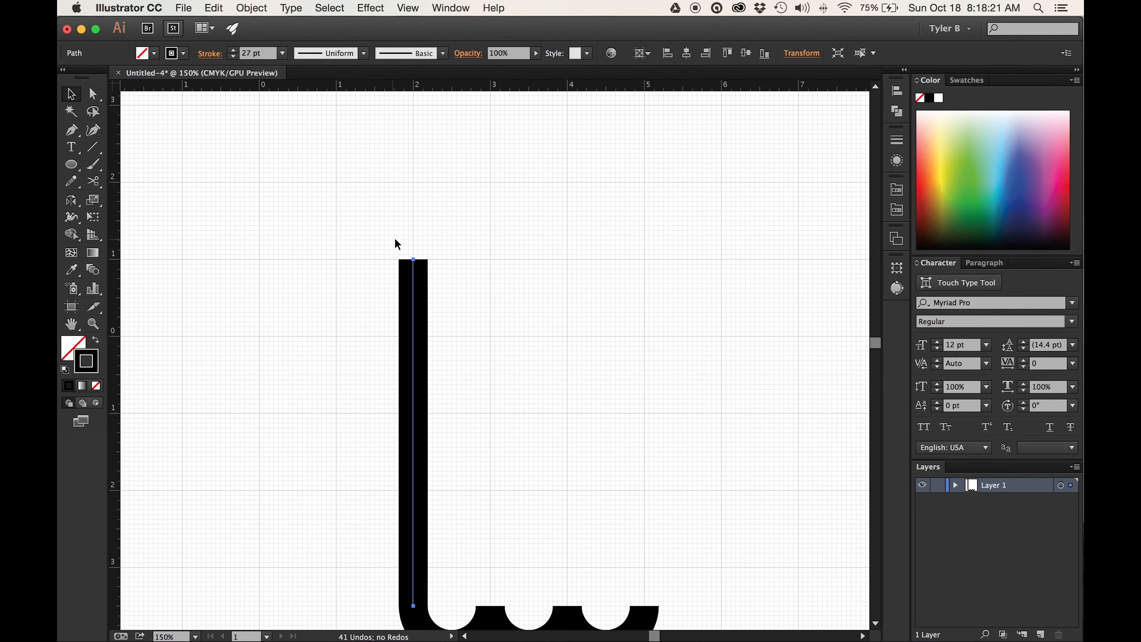
{"action": "scroll", "coordinate": [405, 355], "scroll_direction": "down", "scroll_amount": 1}
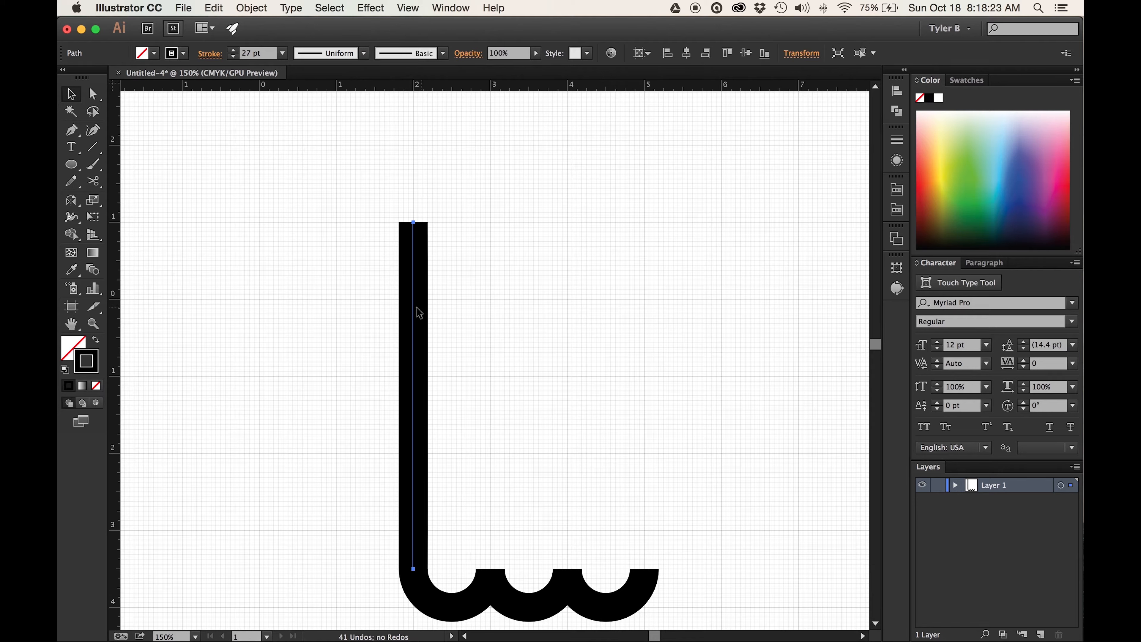
{"action": "mouse_move", "coordinate": [413, 307]}
{"action": "left_mouse_down"}
{"action": "mouse_move", "coordinate": [459, 307]}
{"action": "mouse_move", "coordinate": [407, 310]}
{"action": "left_mouse_up"}
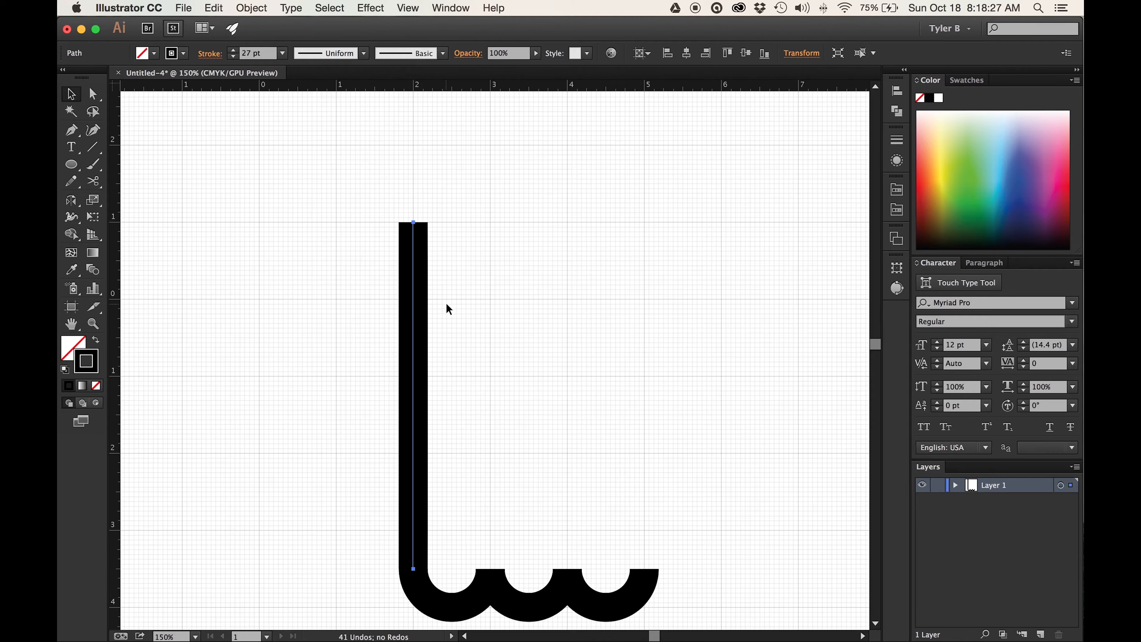
{"action": "left_click", "coordinate": [413, 307]}
{"action": "left_click", "coordinate": [475, 266]}
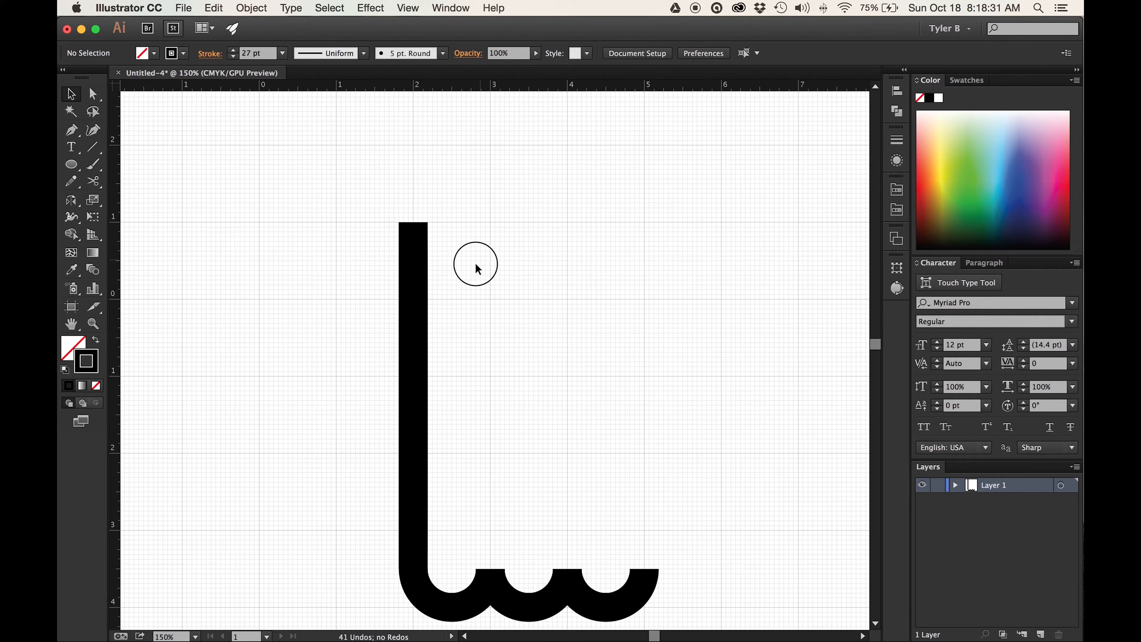
{"action": "left_click", "coordinate": [414, 321]}
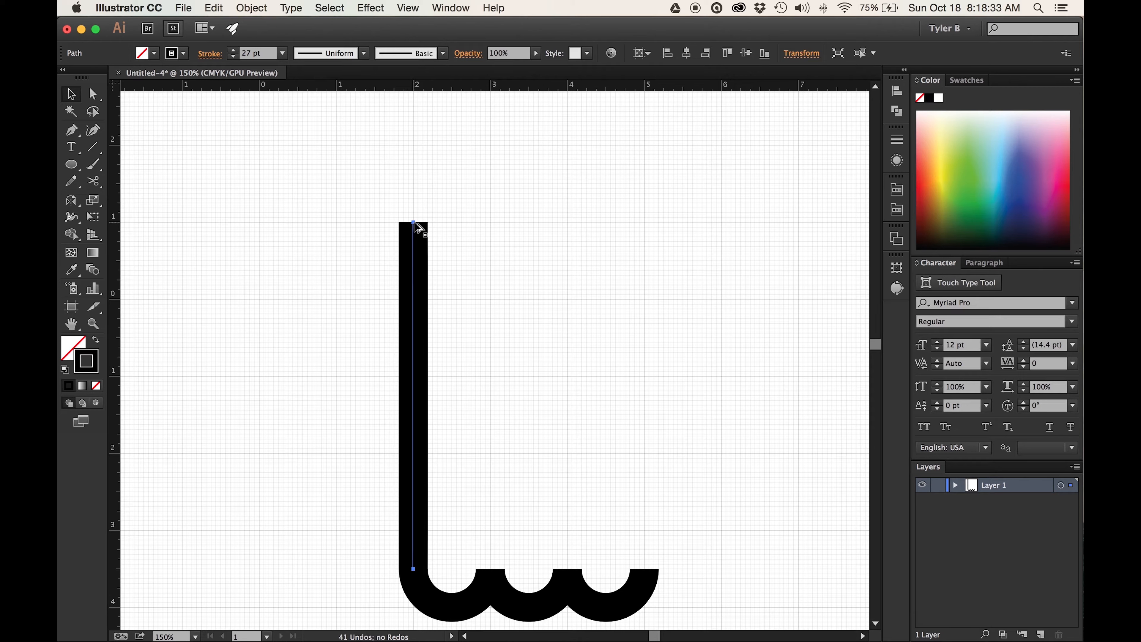
{"action": "left_click_drag", "start_coordinate": [415, 225], "coordinate": [490, 225]}
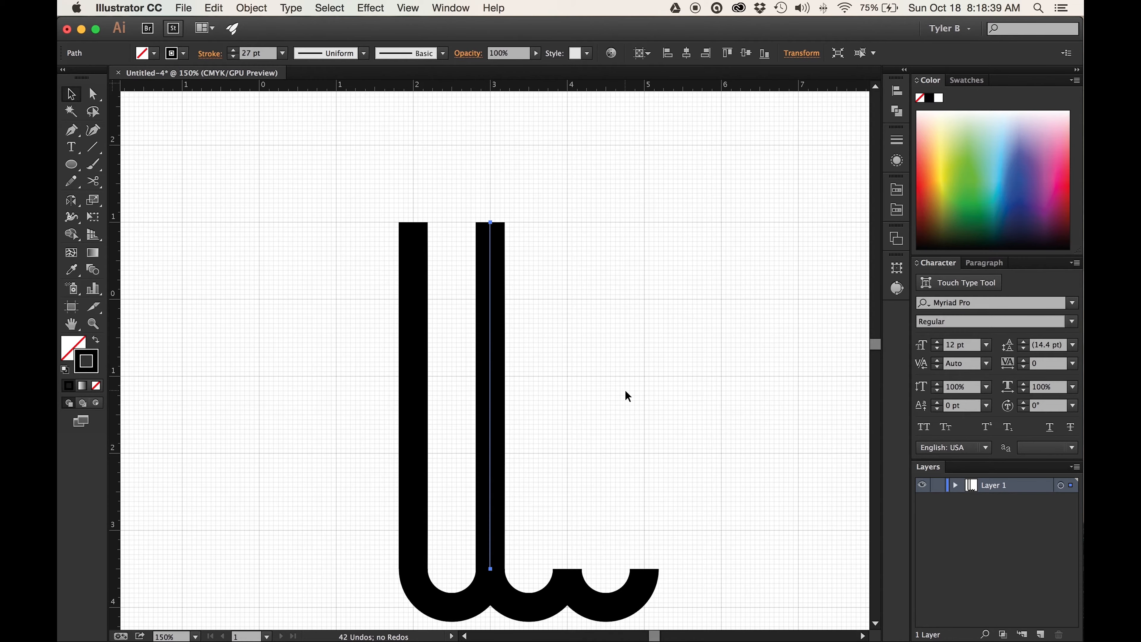
{"action": "key", "text": "super+d"}
{"action": "key", "text": "super+d"}
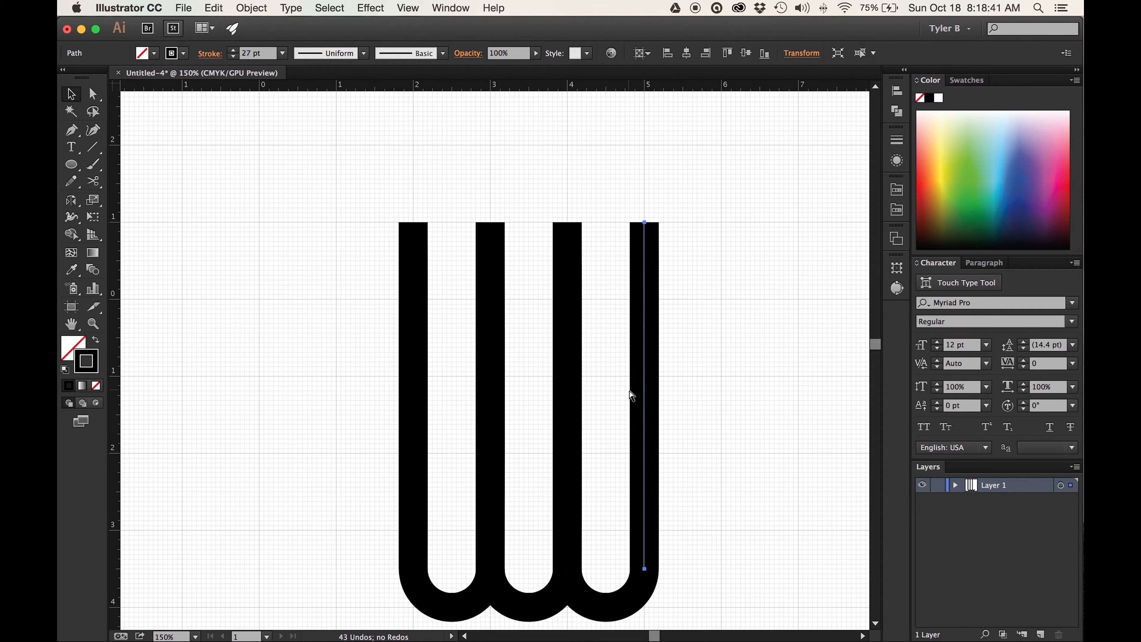
- Place a horizontal guide at 6 in below the shape and a vertical guide at 3.5 in through the middle semicircle's center
{"action": "scroll", "coordinate": [719, 338], "scroll_direction": "down", "scroll_amount": 10}
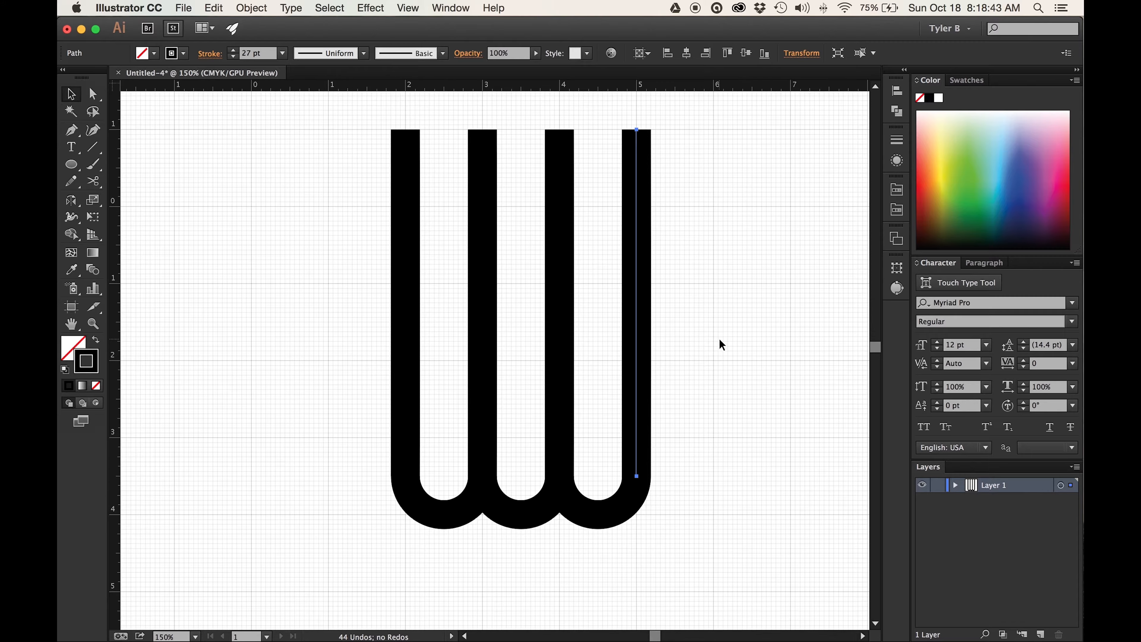
{"action": "scroll", "coordinate": [718, 338], "scroll_direction": "up", "scroll_amount": 6}
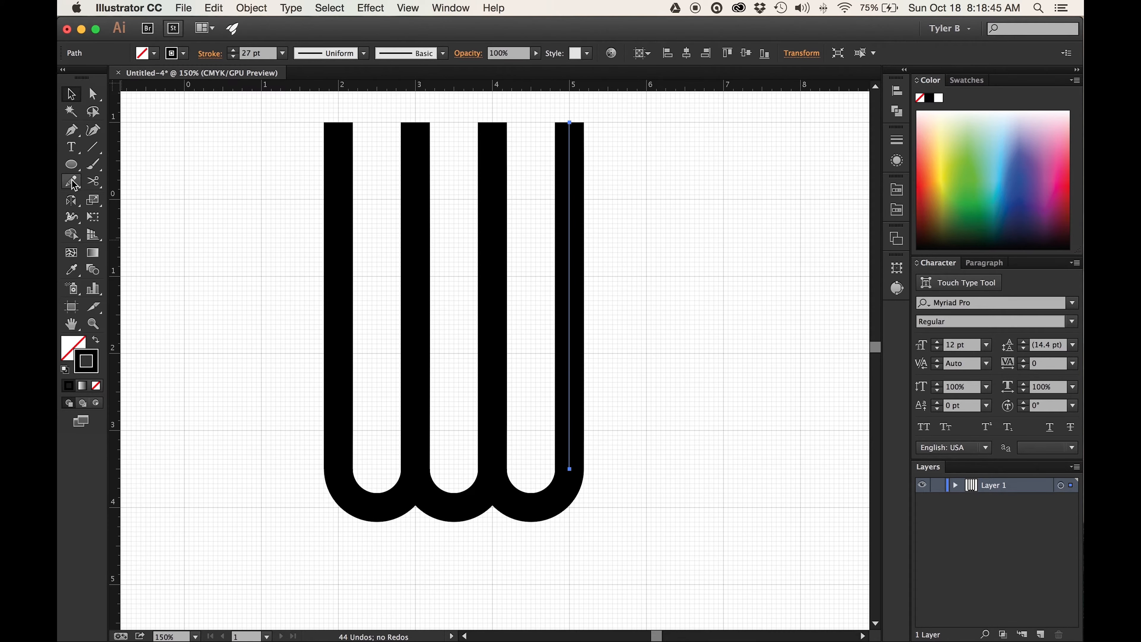
{"action": "left_click", "coordinate": [96, 152]}
{"action": "scroll", "coordinate": [454, 437], "scroll_direction": "down", "scroll_amount": 3}
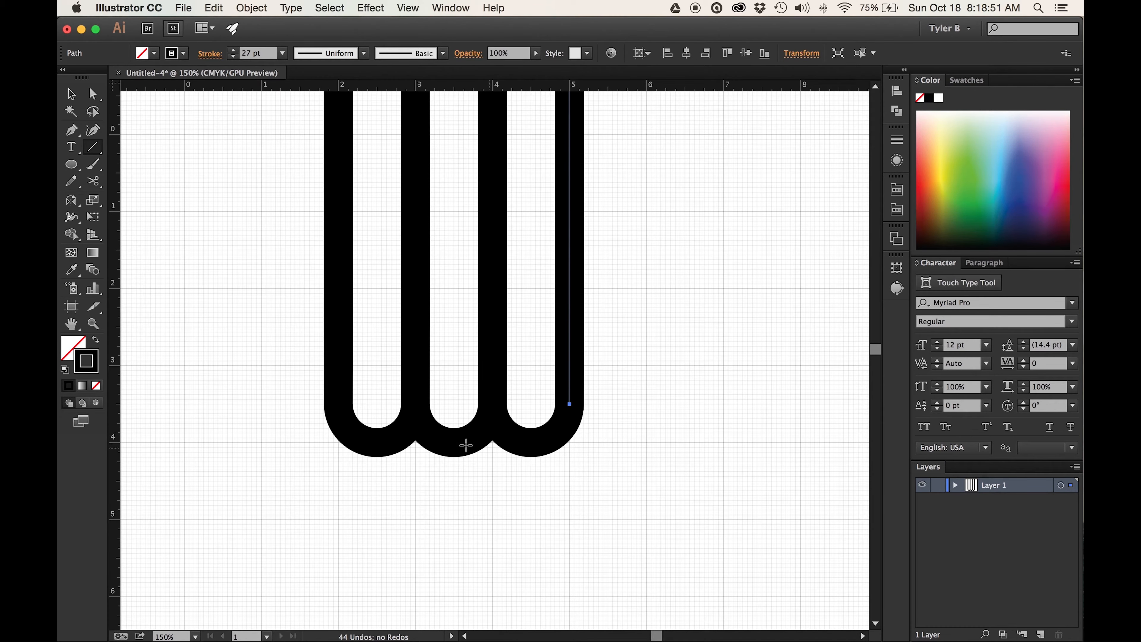
{"action": "scroll", "coordinate": [464, 442], "scroll_direction": "down", "scroll_amount": 5}
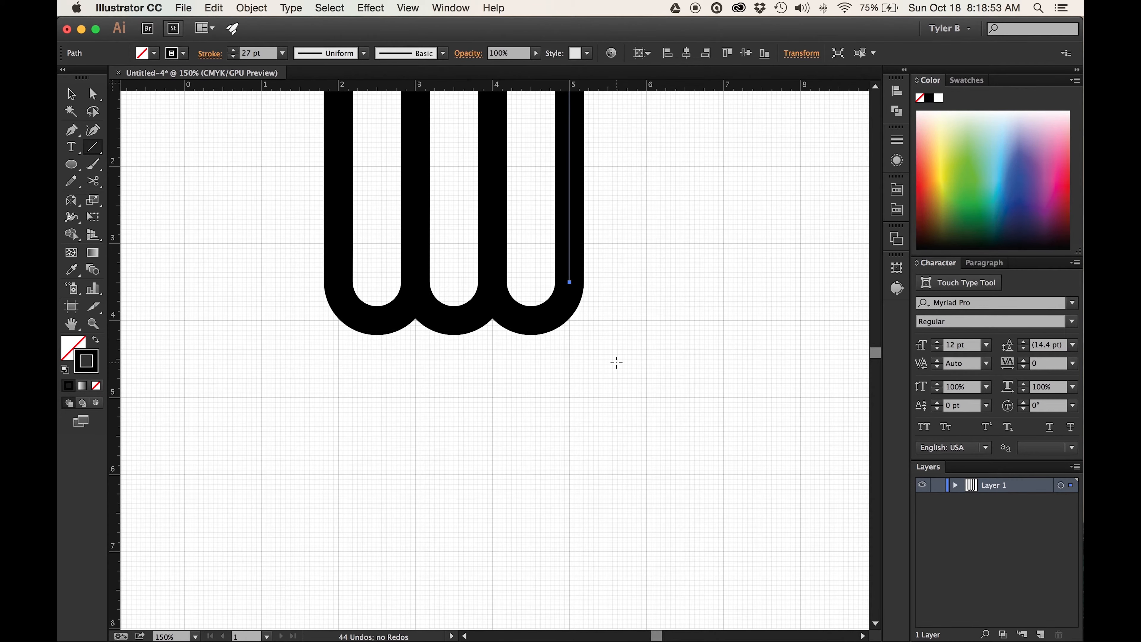
{"action": "left_click_drag", "start_coordinate": [641, 88], "coordinate": [665, 473]}
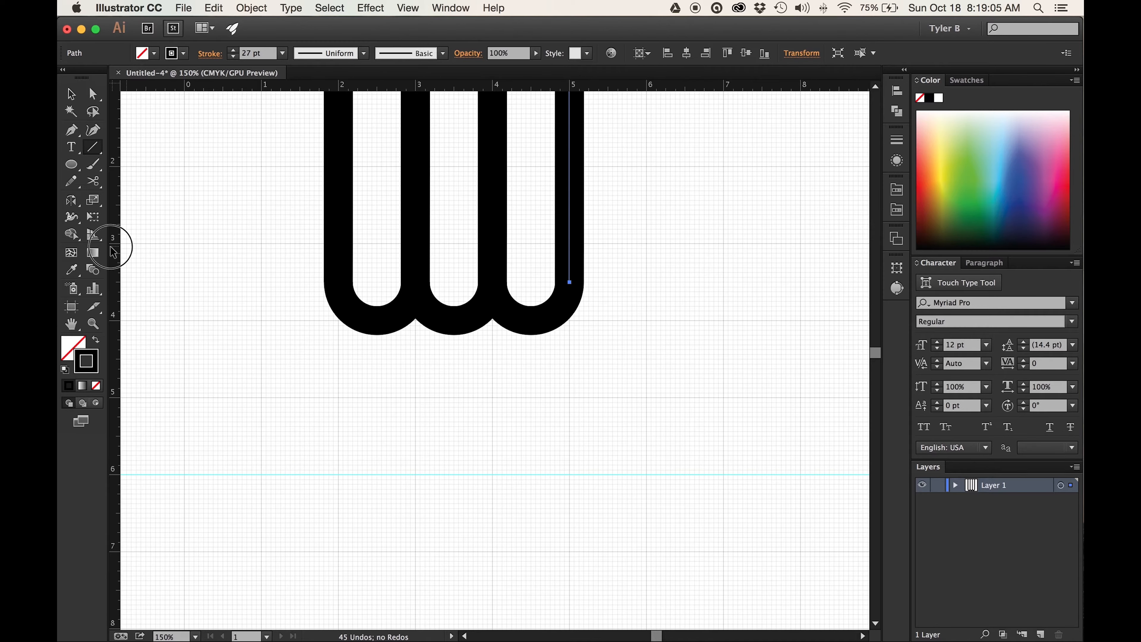
{"action": "left_click_drag", "start_coordinate": [114, 249], "coordinate": [455, 262]}
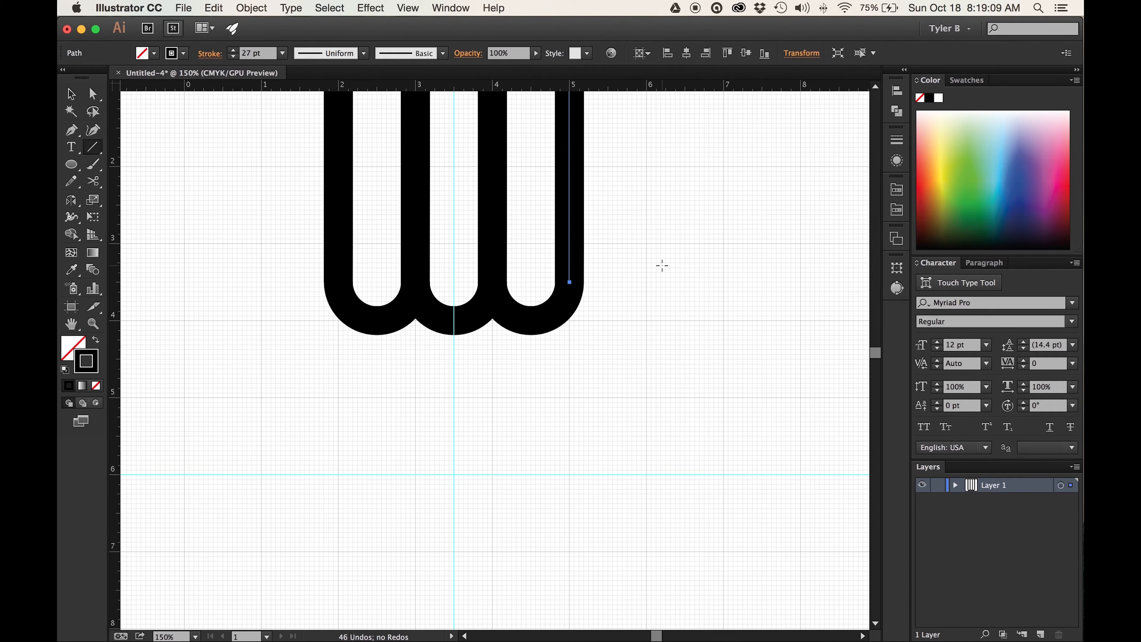
- Draw a horizontal line about 1.5 in long rightward from the rightmost semicircle's center and check its path in Outline view
{"action": "key", "text": "super+equal"}
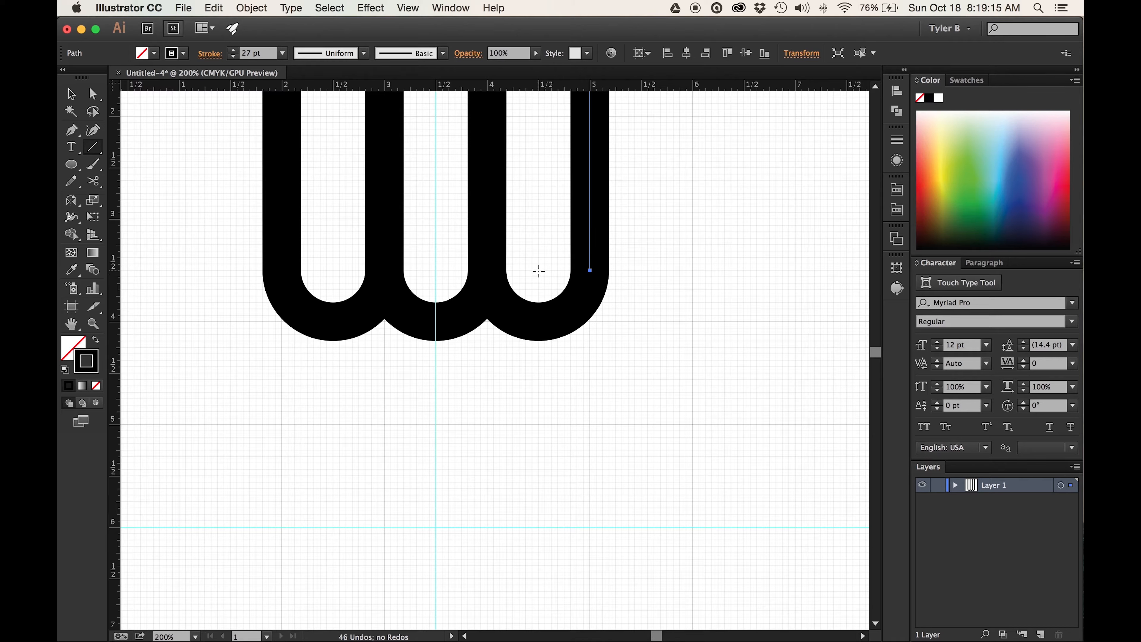
{"action": "left_click_drag", "start_coordinate": [539, 270], "coordinate": [699, 270]}
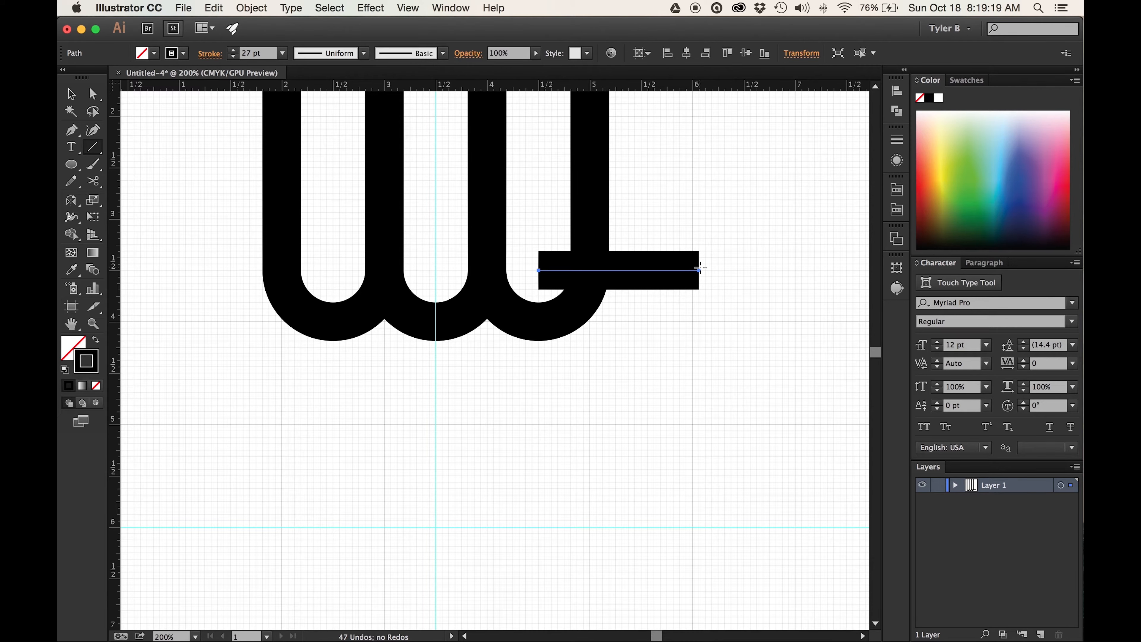
{"action": "key", "text": "super+y"}
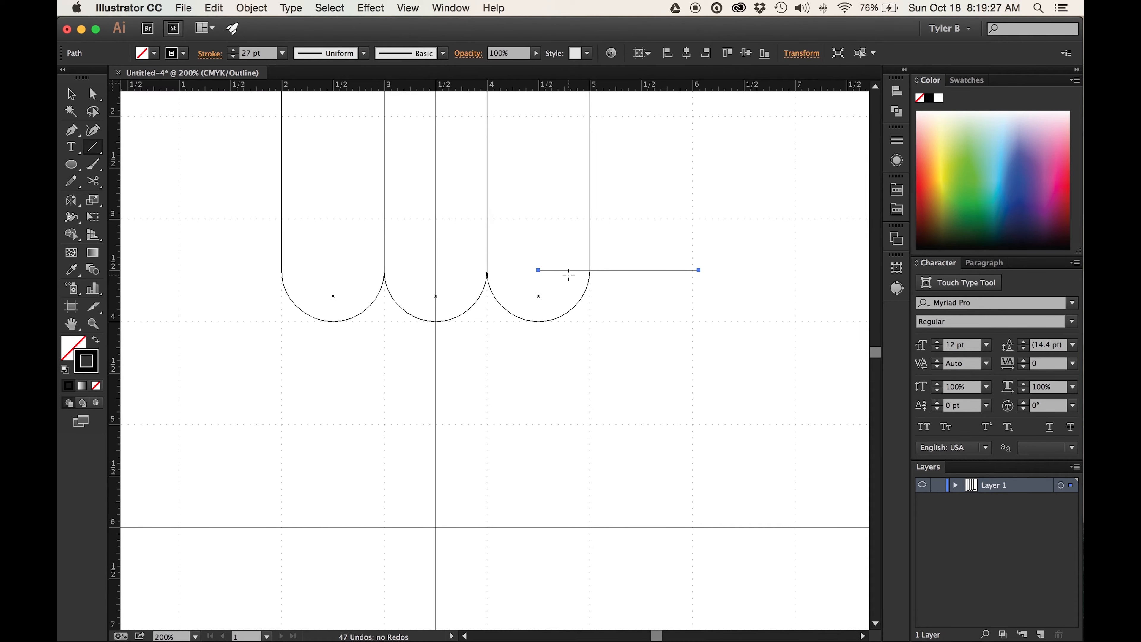
{"action": "key", "text": "super+y"}
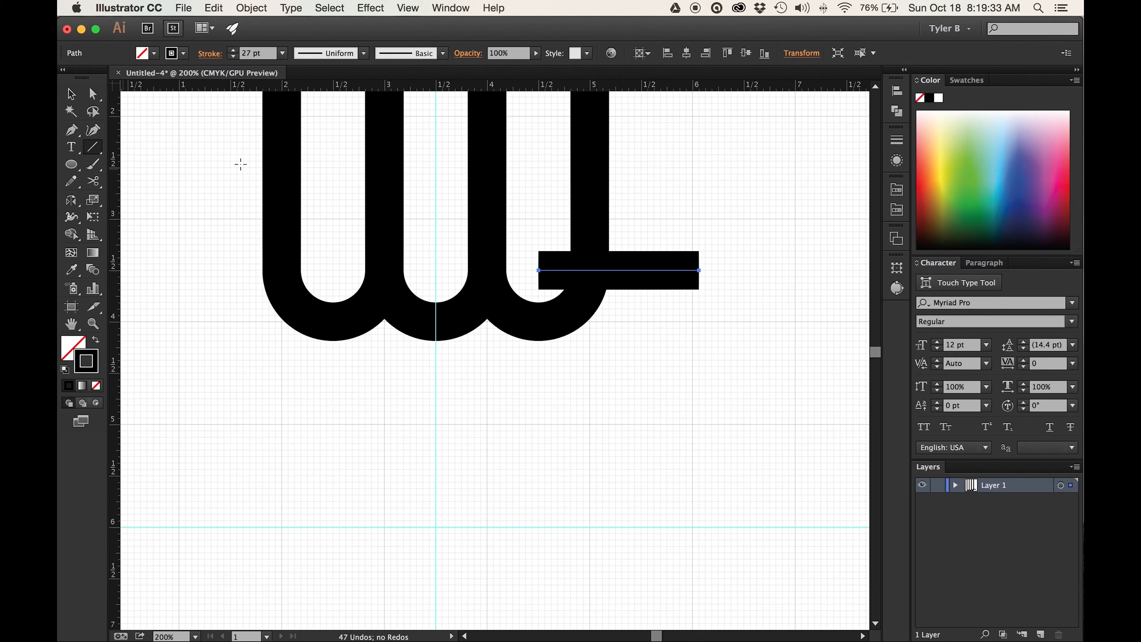
- Set the horizontal line's stroke weight to 0 pt
{"action": "left_click", "coordinate": [282, 54]}
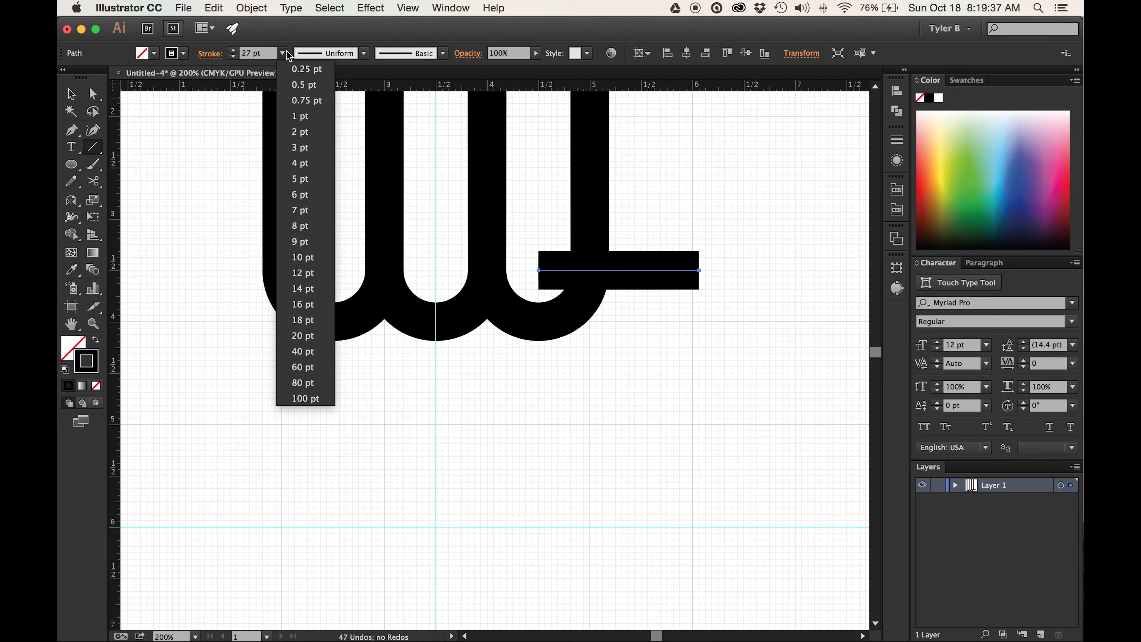
{"action": "left_click", "coordinate": [319, 85]}
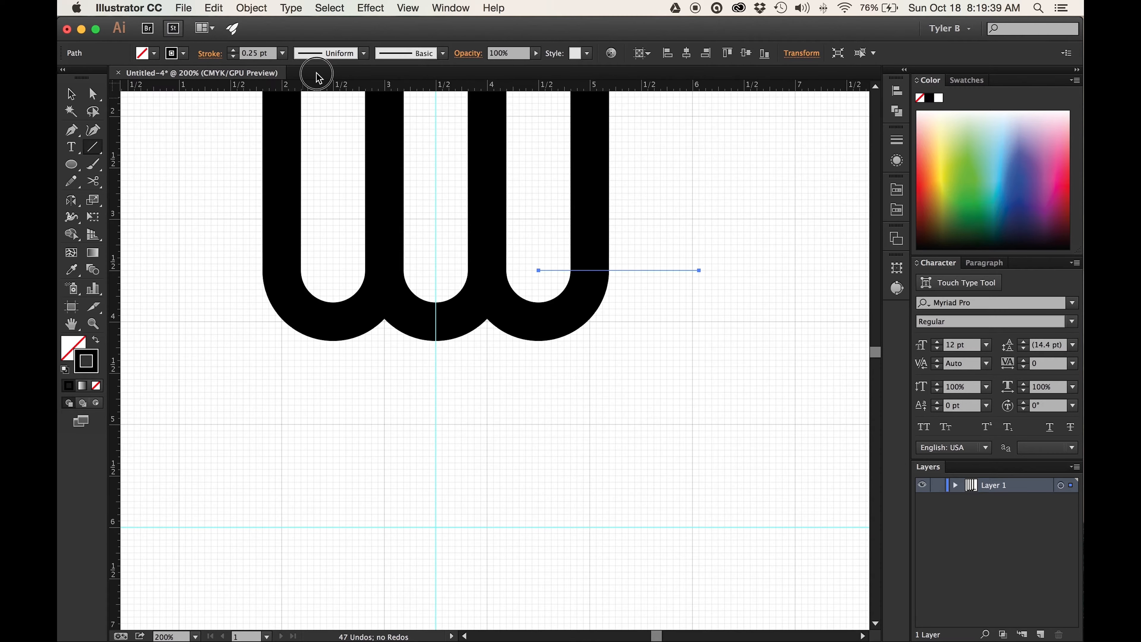
{"action": "type", "text": "0"}
{"action": "key", "text": "Return"}
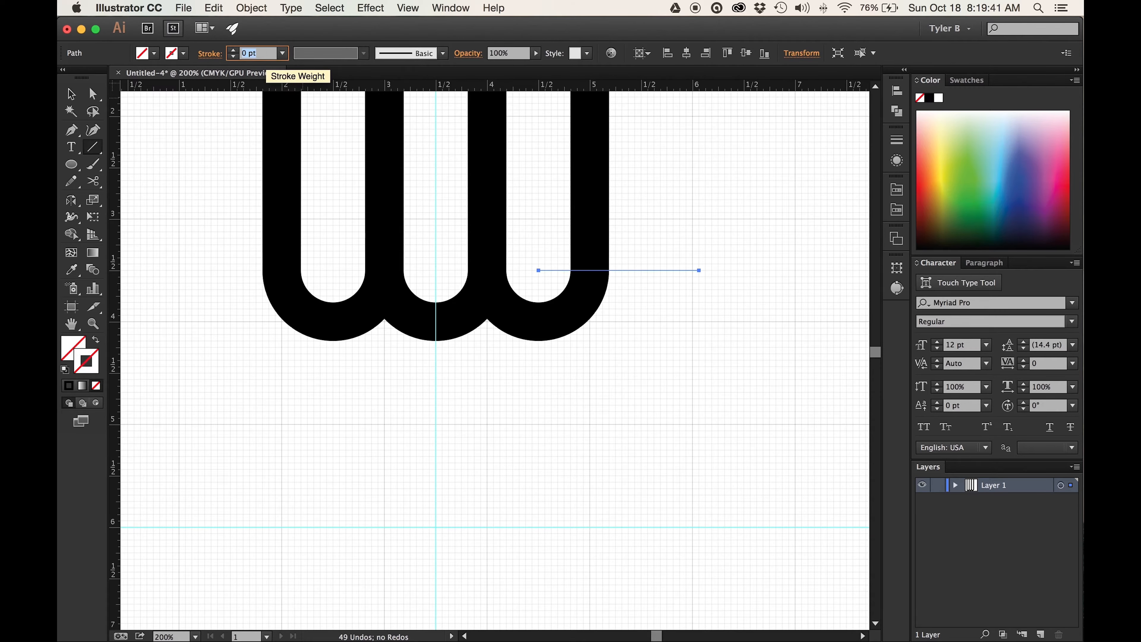
- Select the horizontal line and open the Rotate settings with the pivot on its end at the rightmost semicircle's center
{"action": "left_click", "coordinate": [70, 95]}
{"action": "left_click_drag", "start_coordinate": [736, 258], "coordinate": [673, 304]}
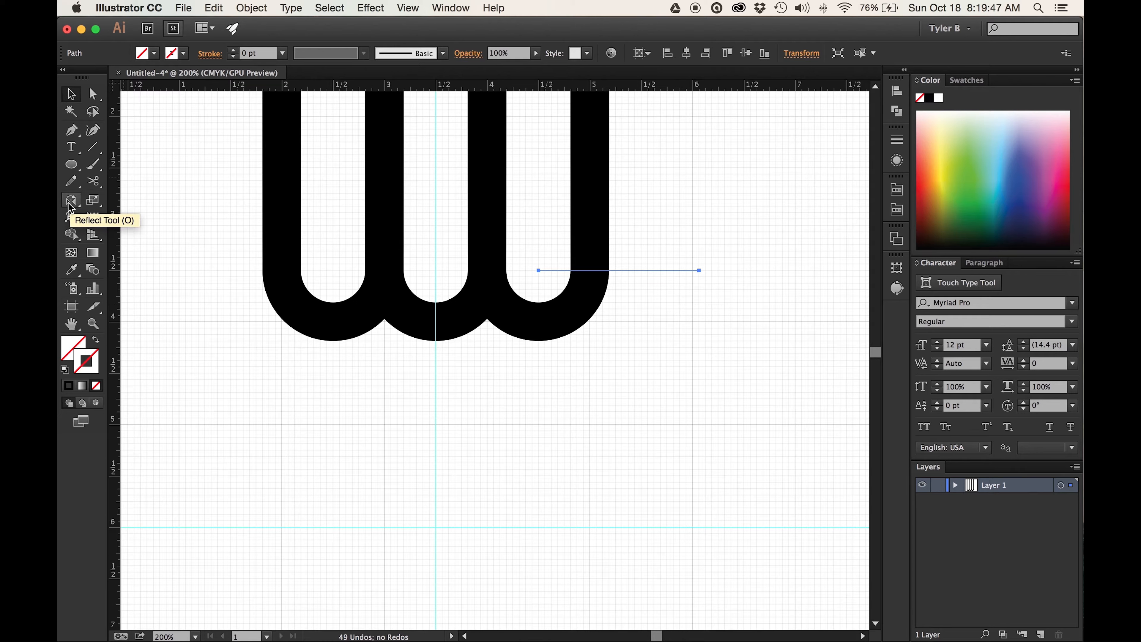
{"action": "left_click_drag", "start_coordinate": [70, 206], "coordinate": [129, 204]}
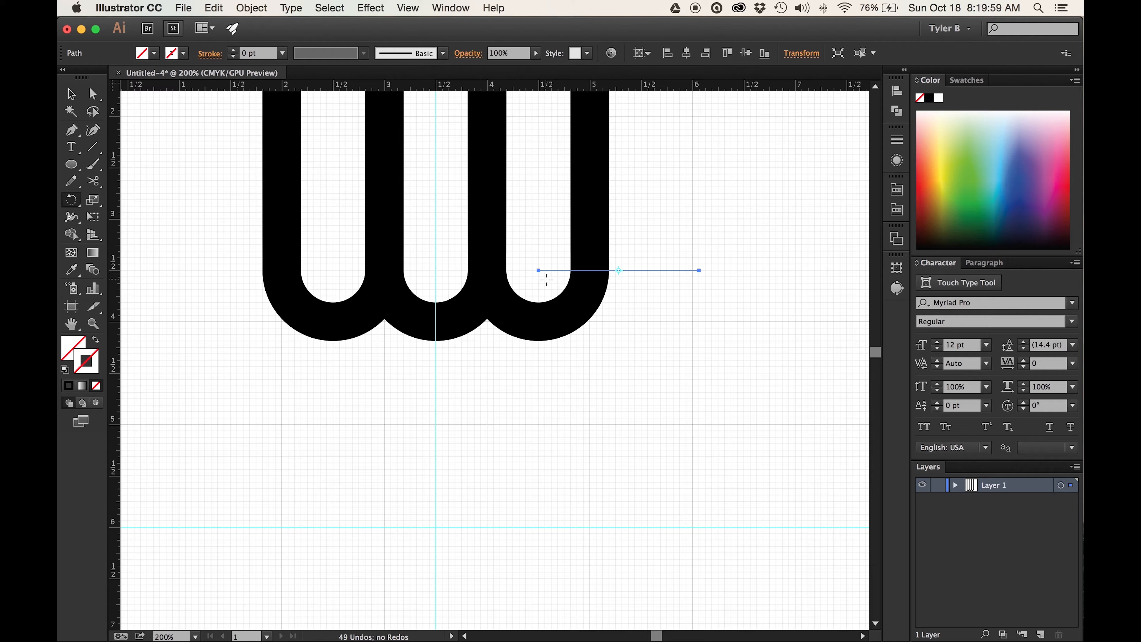
{"action": "left_click", "coordinate": [538, 270]}
{"action": "left_click", "coordinate": [538, 270]}
{"action": "left_click", "coordinate": [538, 270], "text": "alt"}
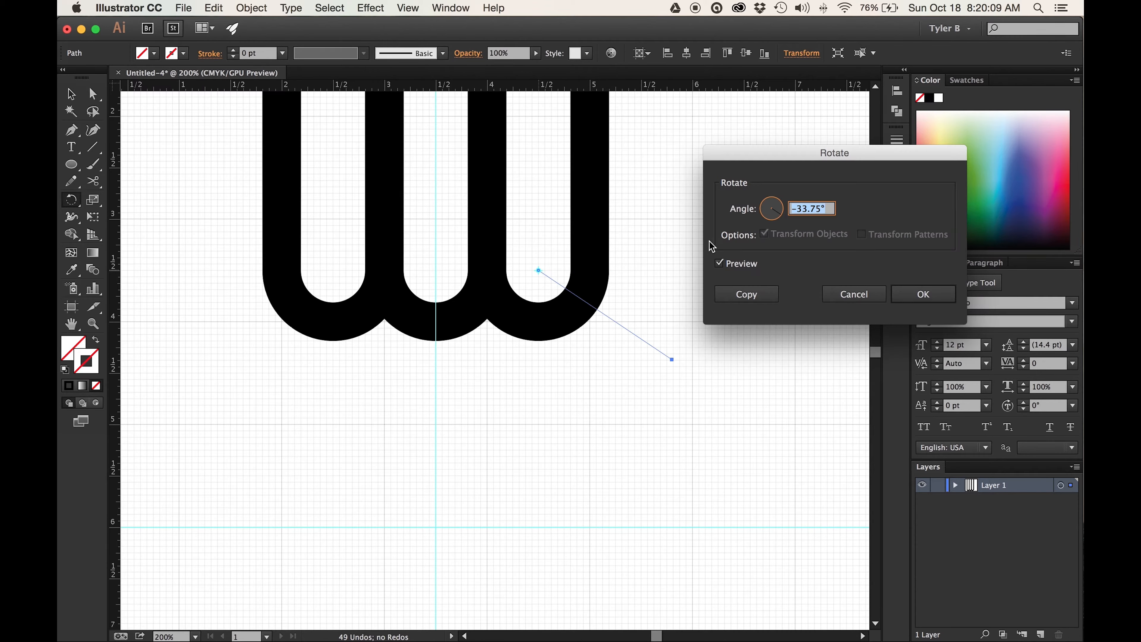
{"action": "left_click_drag", "start_coordinate": [845, 152], "coordinate": [798, 102]}
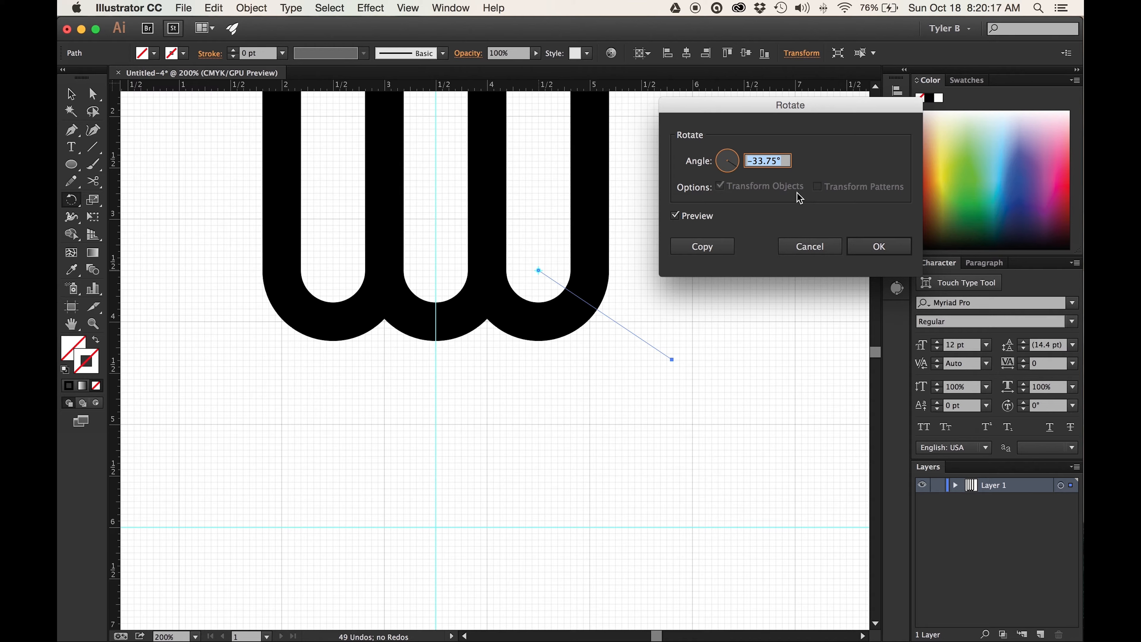
- Preview rotating the line by -45° and by -22.5° about the semicircle's center
{"action": "type", "text": "-45"}
{"action": "key", "text": "Tab"}
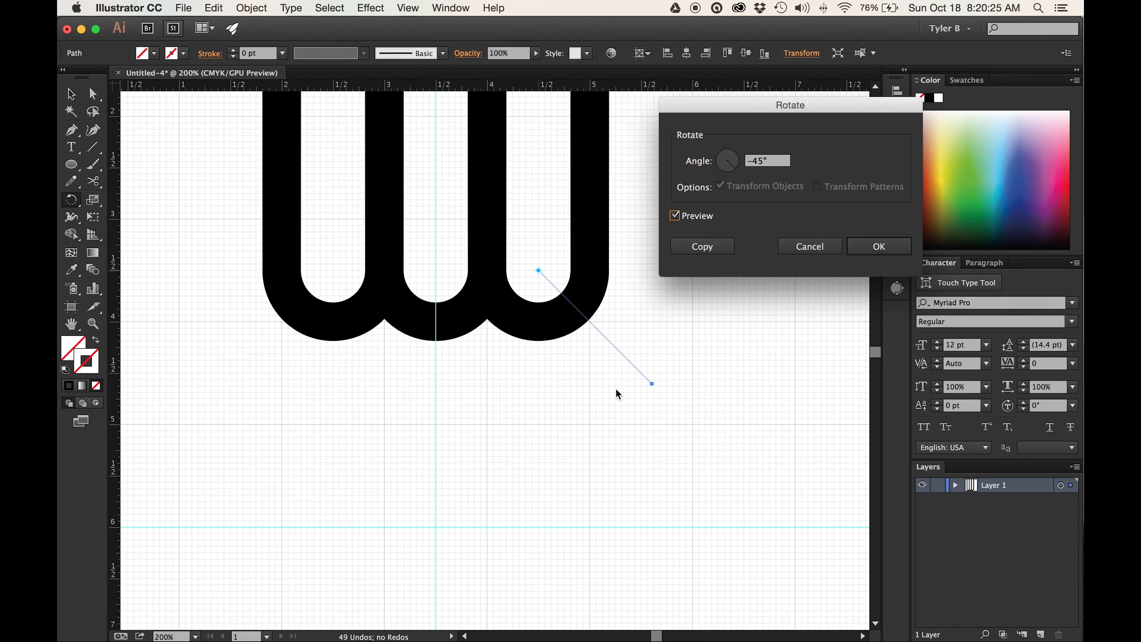
{"action": "double_click", "coordinate": [753, 160]}
{"action": "type", "text": "22.5"}
{"action": "key", "text": "Tab"}
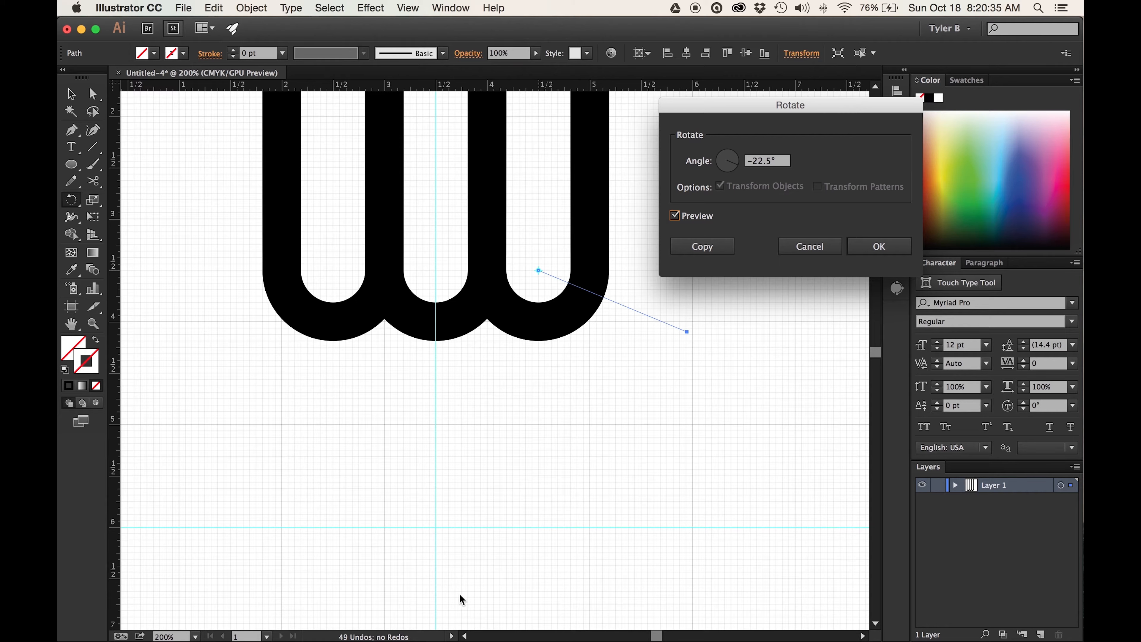
- Rotate the construction line by -33.75° about the rightmost semicircle's center
{"action": "left_click", "coordinate": [770, 162]}
{"action": "double_click", "coordinate": [759, 160]}
{"action": "type", "text": "-33.75"}
{"action": "key", "text": "Tab"}
{"action": "left_click", "coordinate": [894, 248]}
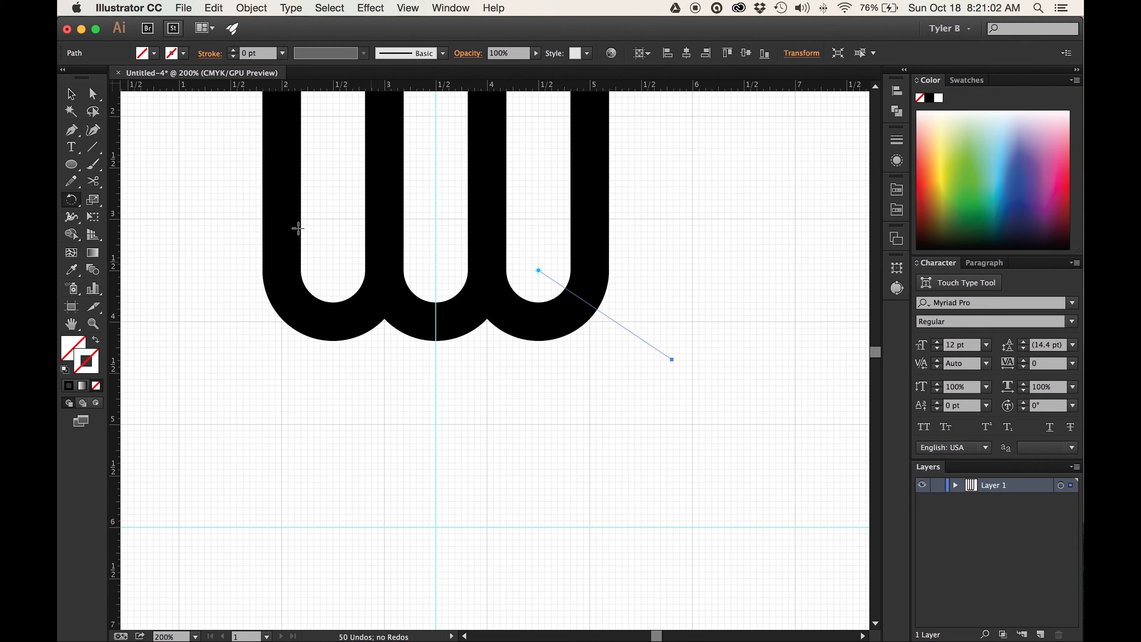
- Reflect a copy of the angled construction line across the vertical guide at 3.5 in, onto the leftmost semicircle
{"action": "left_click", "coordinate": [71, 94]}
{"action": "left_click_drag", "start_coordinate": [715, 316], "coordinate": [647, 382]}
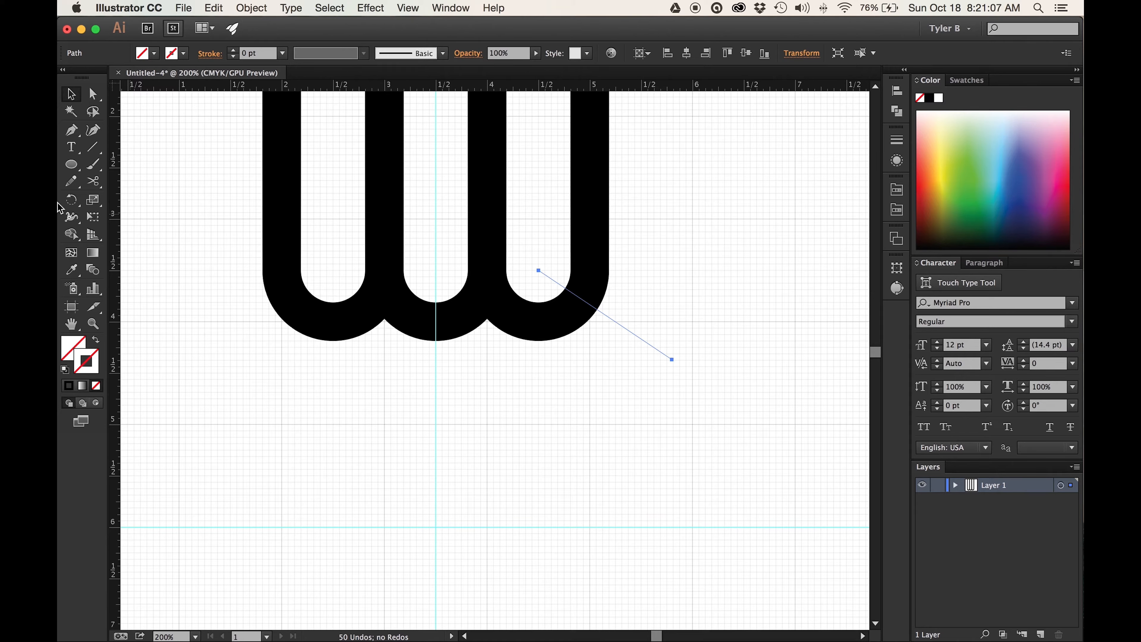
{"action": "left_click_drag", "start_coordinate": [71, 206], "coordinate": [145, 219]}
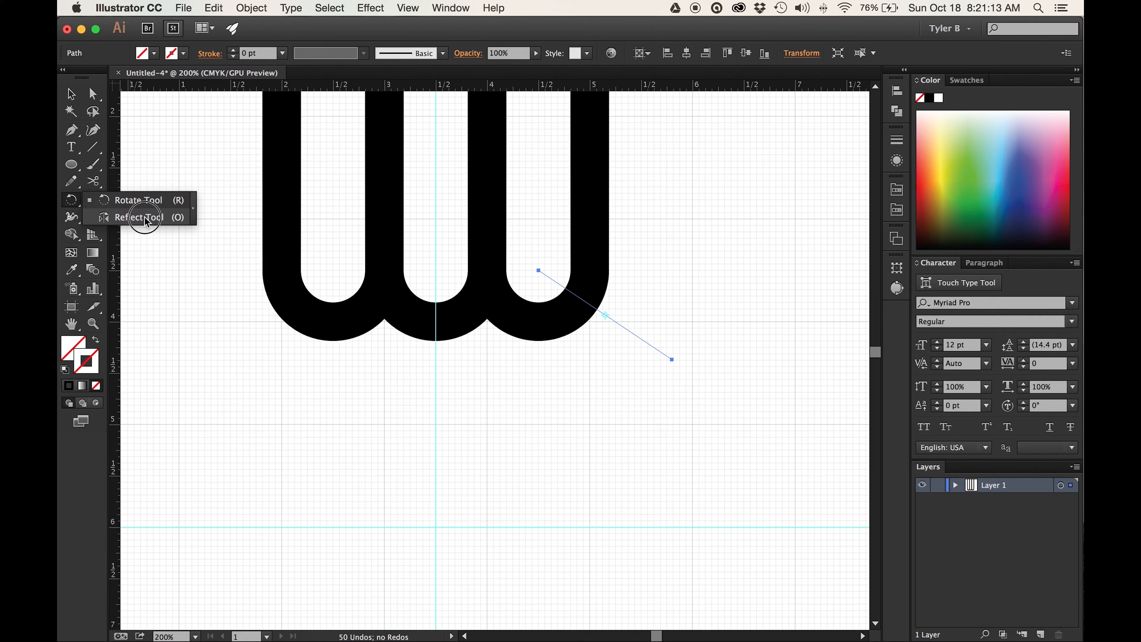
{"action": "left_click_drag", "start_coordinate": [145, 219], "coordinate": [145, 218]}
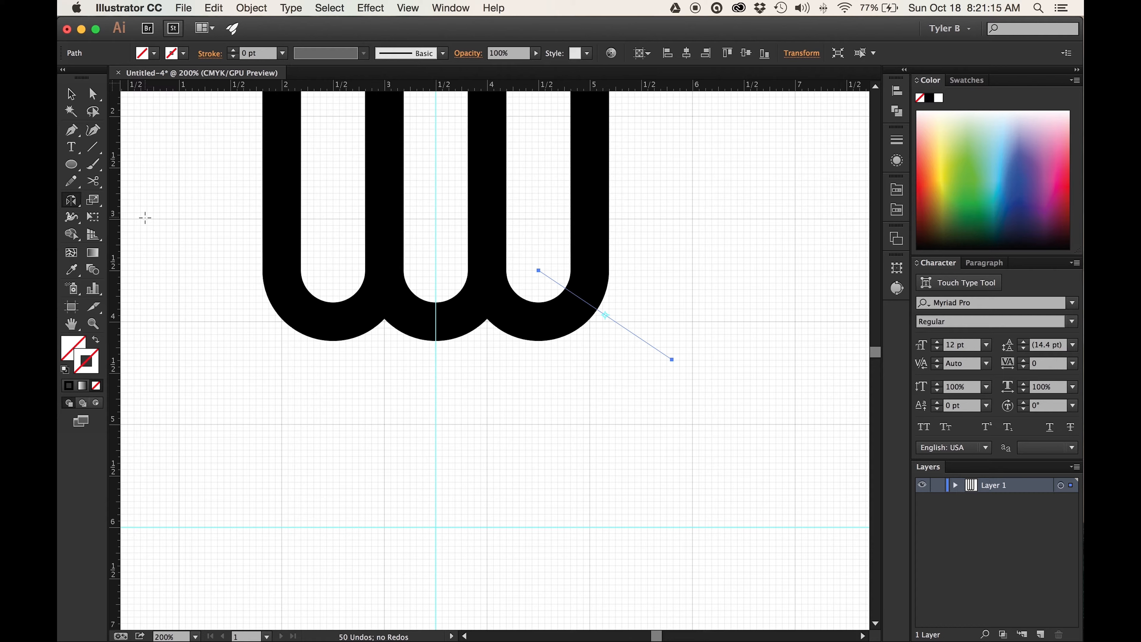
{"action": "left_click", "coordinate": [434, 265]}
{"action": "left_click", "coordinate": [670, 360]}
{"action": "left_click_drag", "start_coordinate": [669, 359], "coordinate": [290, 338]}
- Select both angled construction lines and convert them to guides
{"action": "left_click_drag", "start_coordinate": [715, 290], "coordinate": [614, 384]}
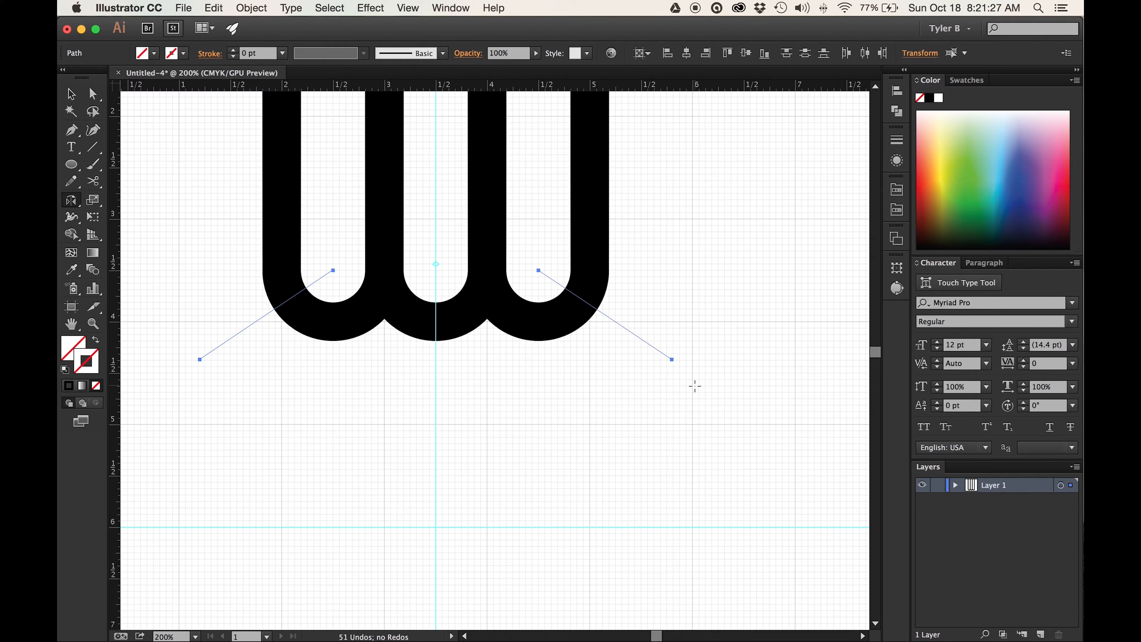
{"action": "left_click", "coordinate": [71, 93]}
{"action": "right_click", "coordinate": [672, 359]}
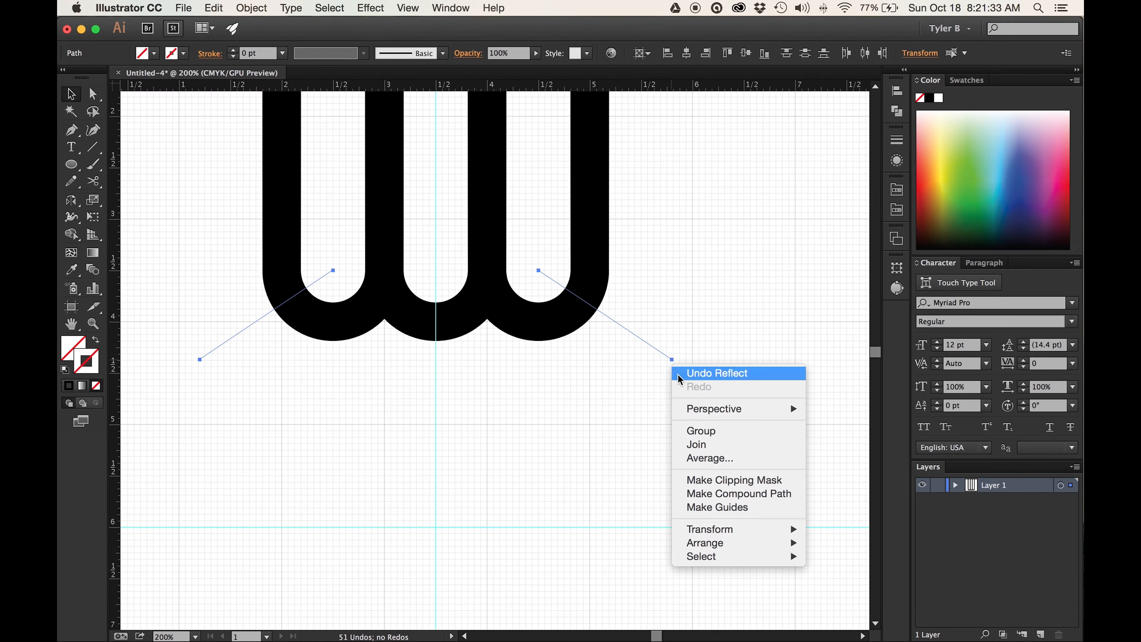
{"action": "left_click", "coordinate": [780, 507]}
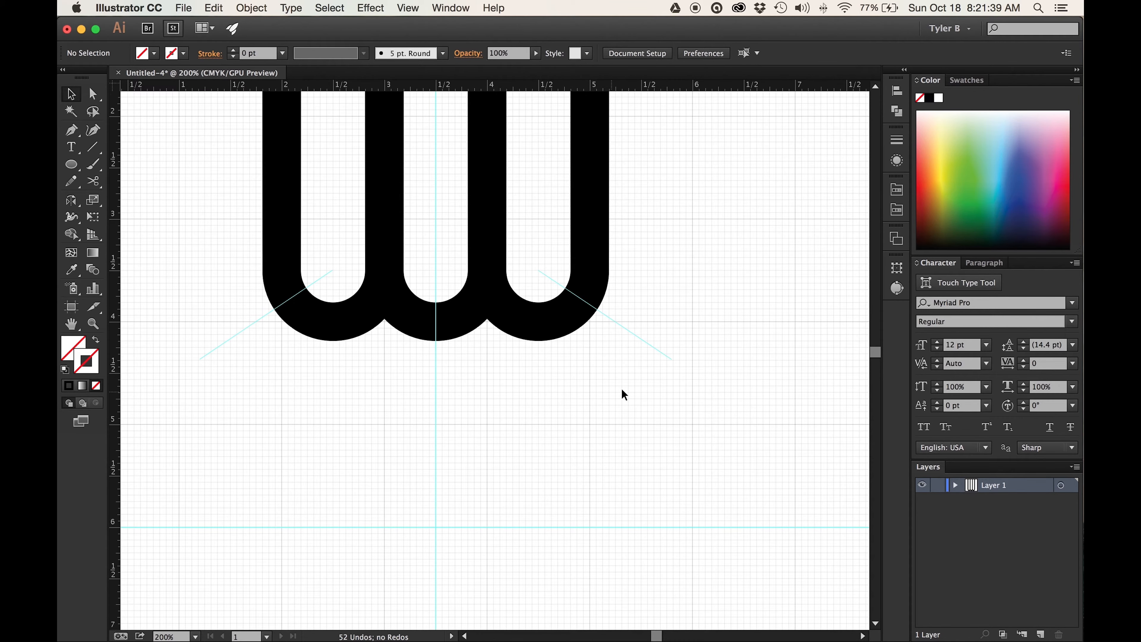
- In Outline view with Snap to Grid off, draw a line from the angled guide's intersection with the rightmost semicircle to the guide crossing at 3.5 in, 6 in
{"action": "key", "text": "super+y"}
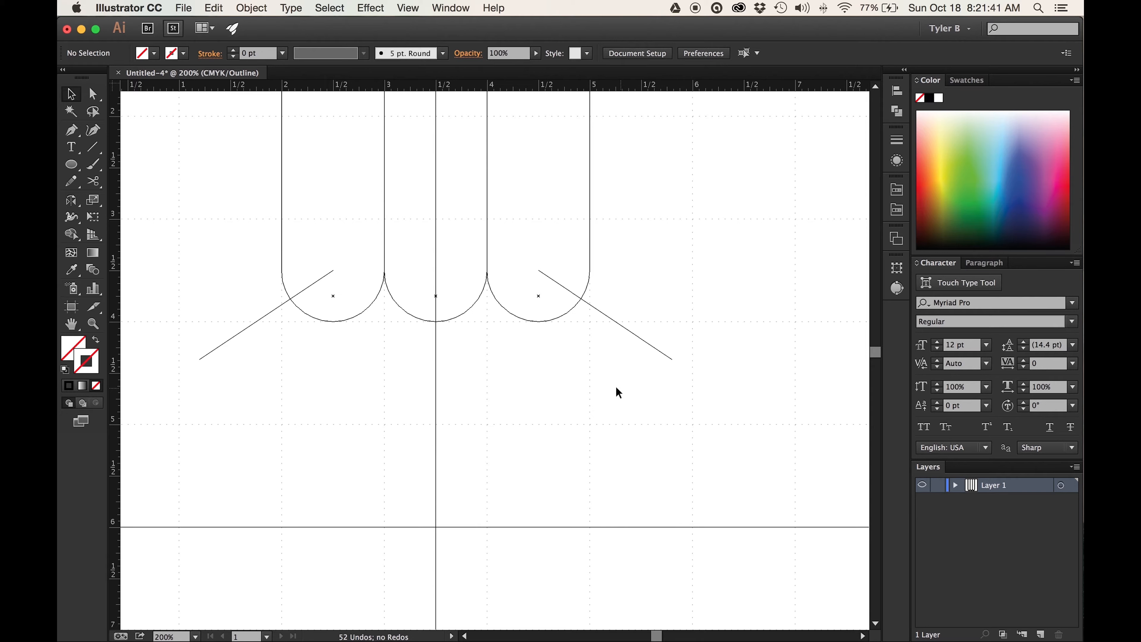
{"action": "left_click", "coordinate": [92, 146]}
{"action": "key", "text": "super+equal"}
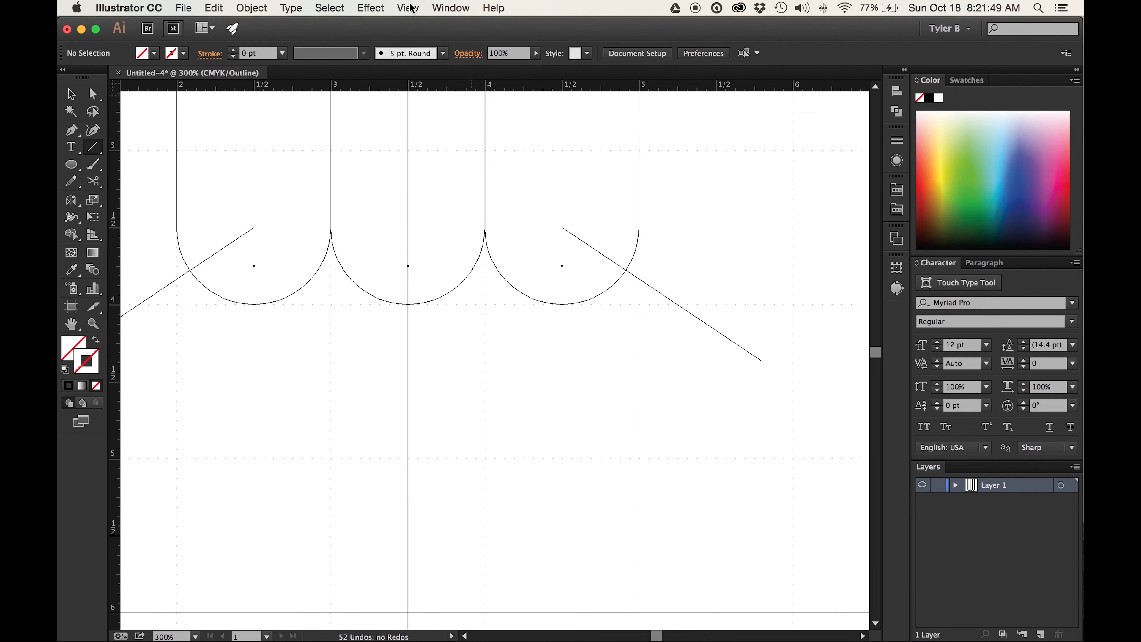
{"action": "left_click", "coordinate": [411, 8]}
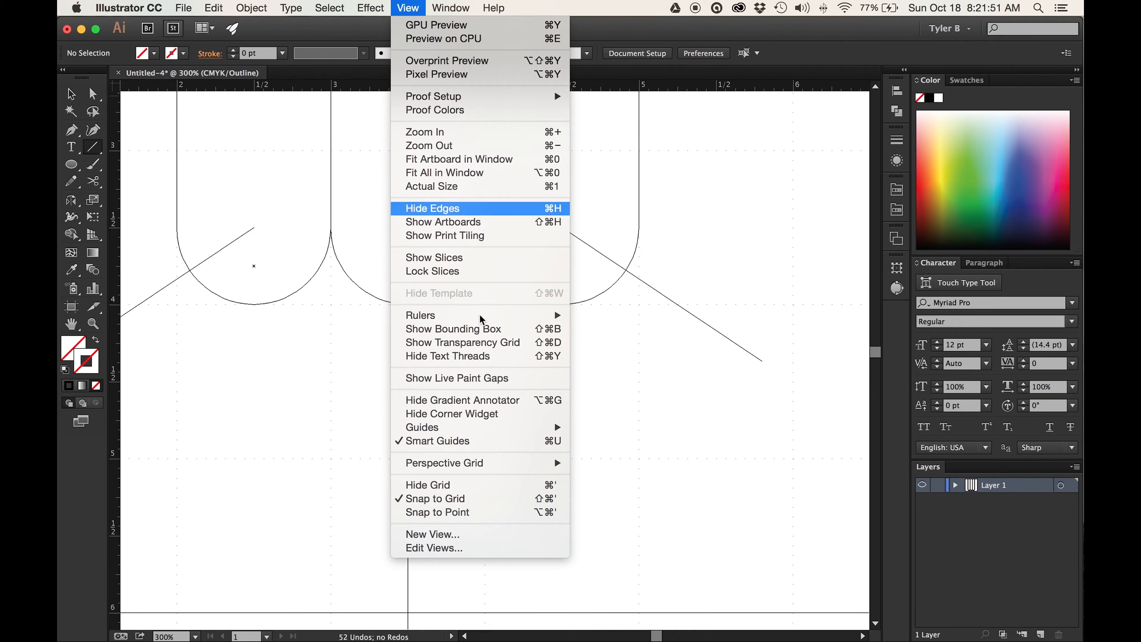
{"action": "left_click", "coordinate": [522, 499]}
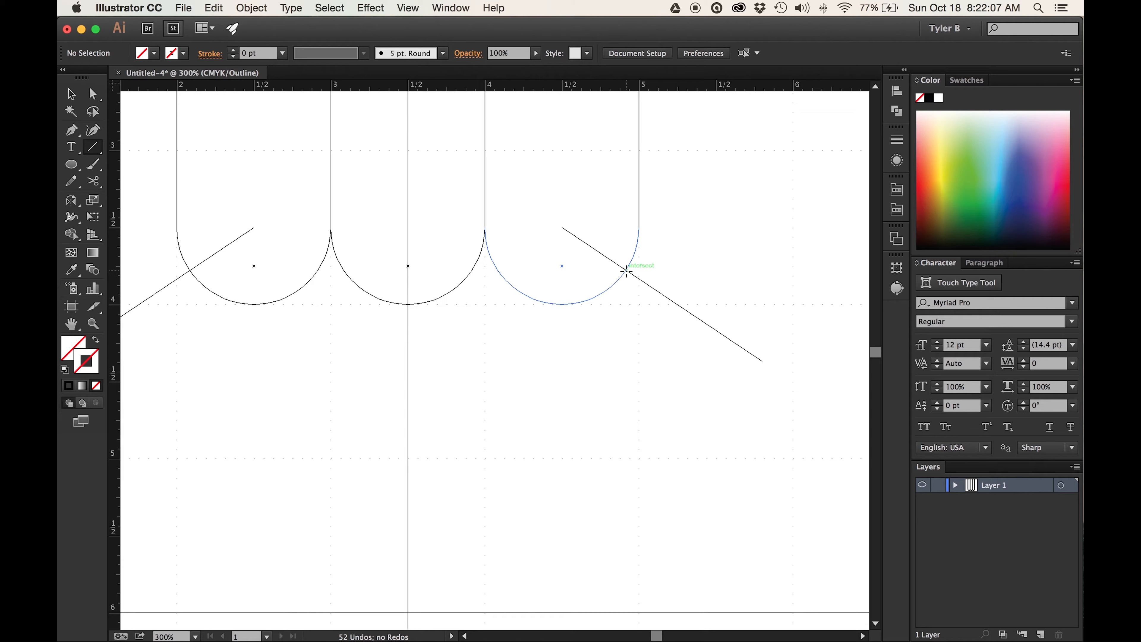
{"action": "left_click_drag", "start_coordinate": [626, 272], "coordinate": [408, 611]}
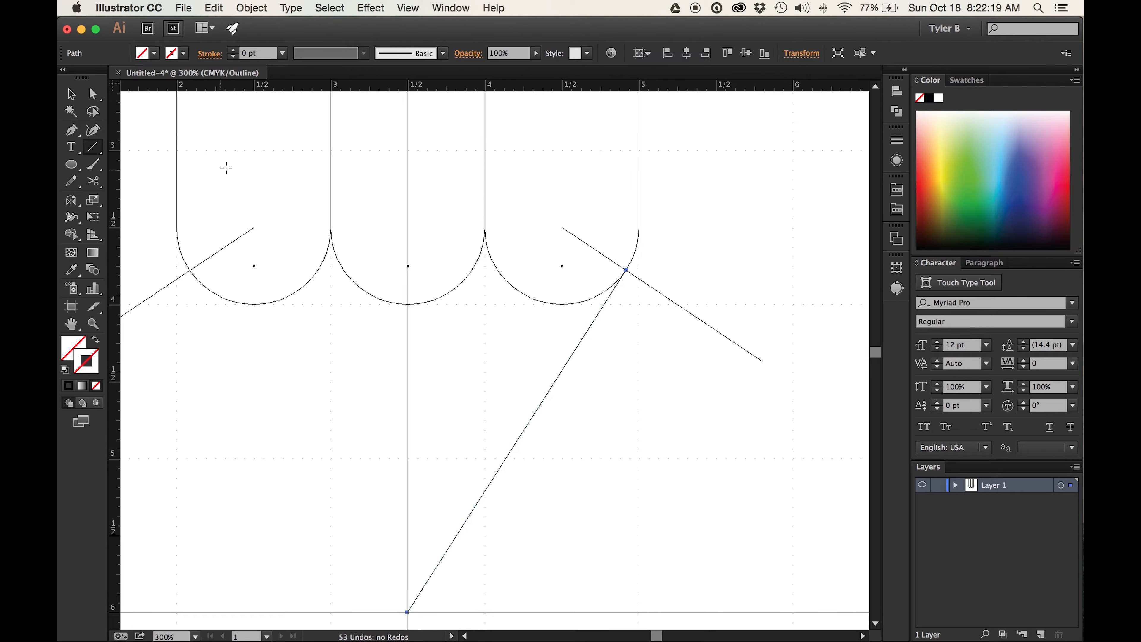
- Reflect a copy of the new diagonal line across the vertical guide so both meet in a V at the guide crossing
{"action": "left_click", "coordinate": [72, 91]}
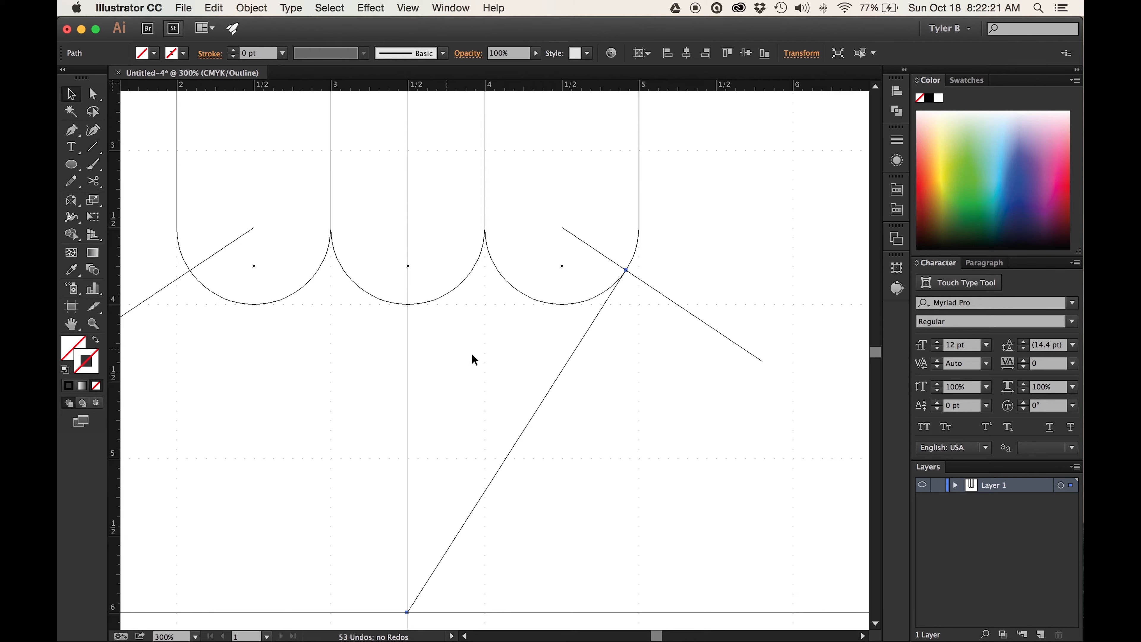
{"action": "left_click_drag", "start_coordinate": [633, 418], "coordinate": [505, 362]}
{"action": "left_click", "coordinate": [72, 201]}
{"action": "left_click", "coordinate": [408, 377]}
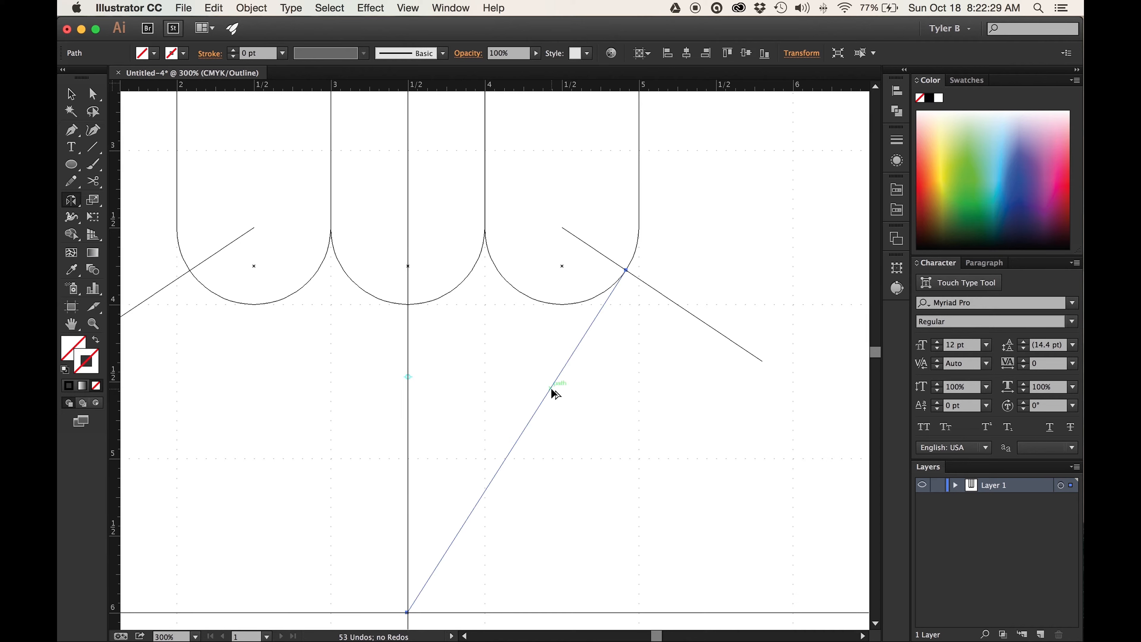
{"action": "left_click_drag", "start_coordinate": [550, 387], "coordinate": [278, 394]}
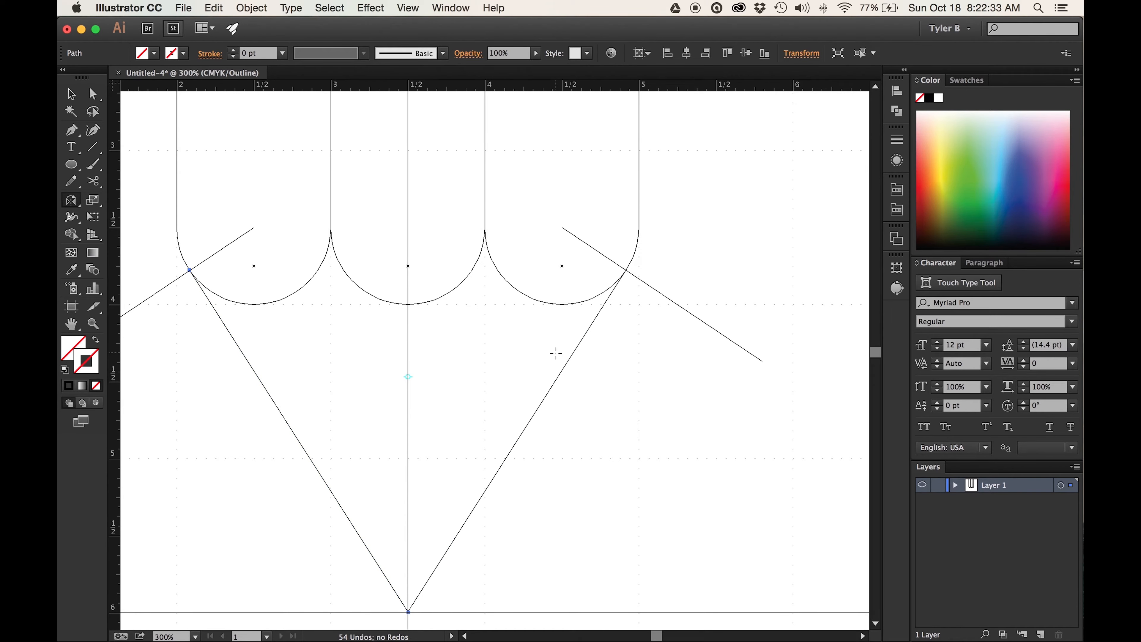
- Return to Preview, select both diagonal lines and apply the middle semicircle's 27 pt black stroke with the Eyedropper
{"action": "key", "text": "super+y"}
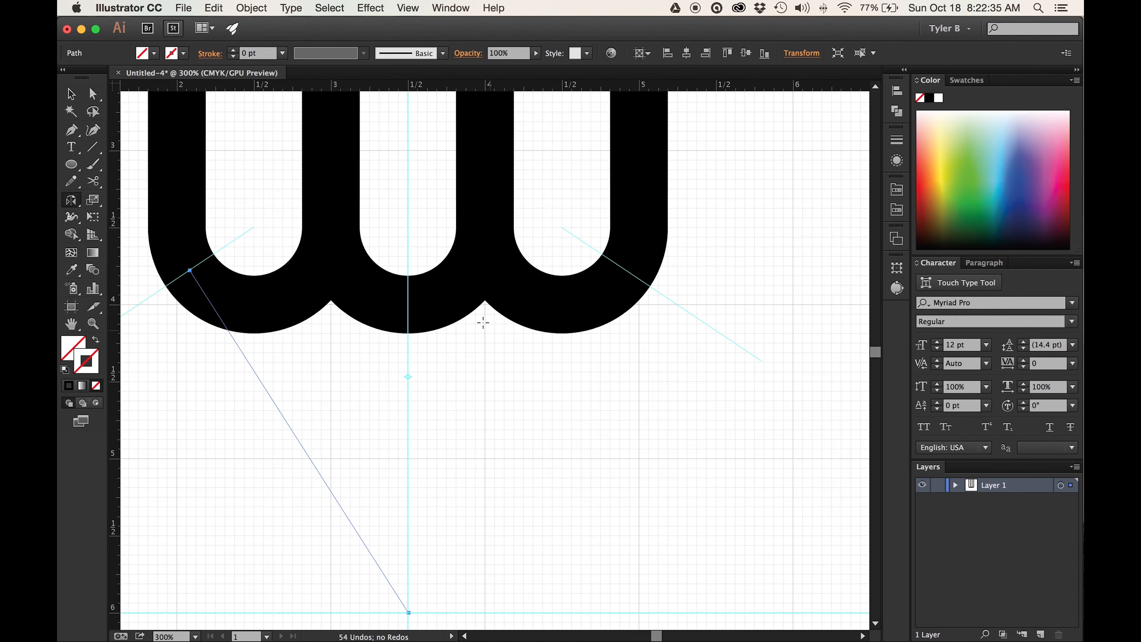
{"action": "scroll", "coordinate": [477, 315], "scroll_direction": "down", "scroll_amount": 3}
{"action": "left_click", "coordinate": [71, 94]}
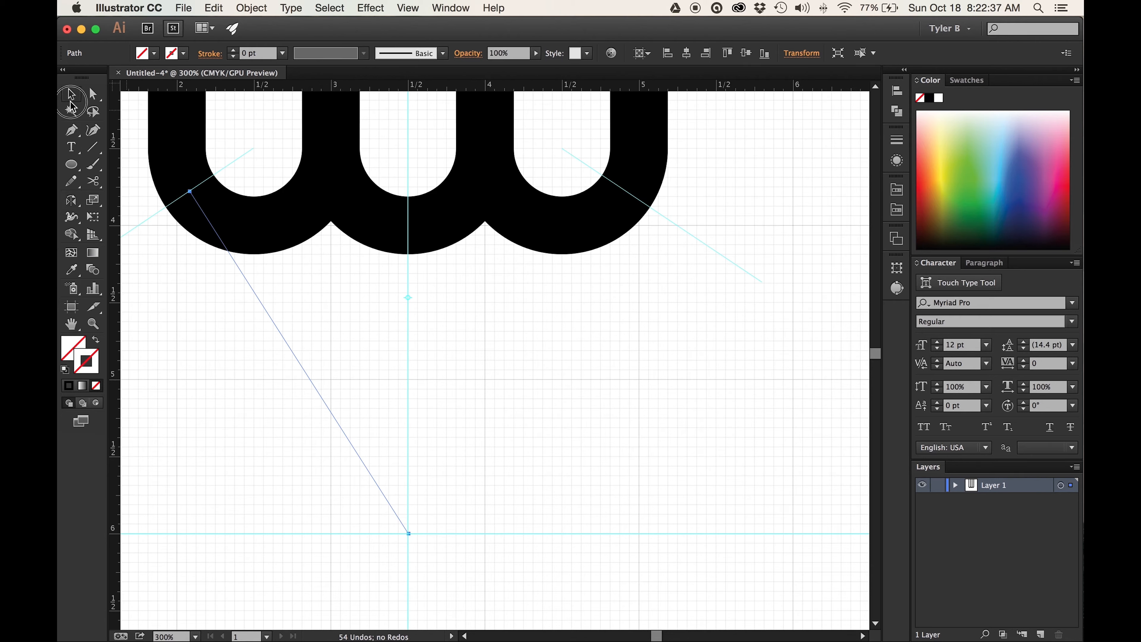
{"action": "left_click_drag", "start_coordinate": [640, 435], "coordinate": [464, 350]}
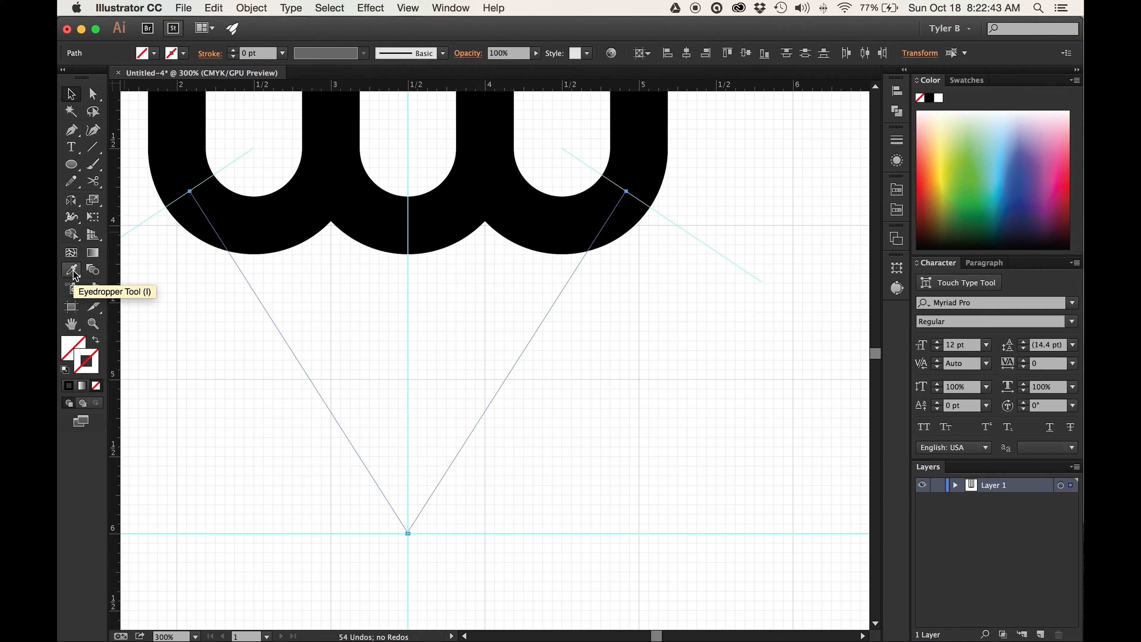
{"action": "left_click_drag", "start_coordinate": [73, 275], "coordinate": [168, 276]}
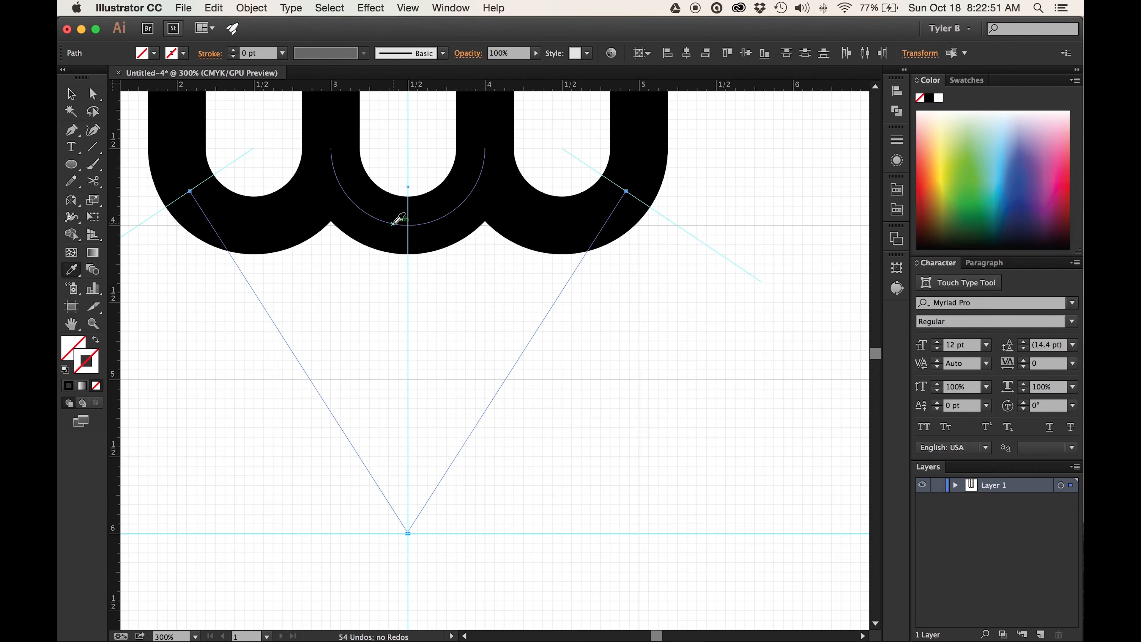
{"action": "left_click", "coordinate": [398, 219]}
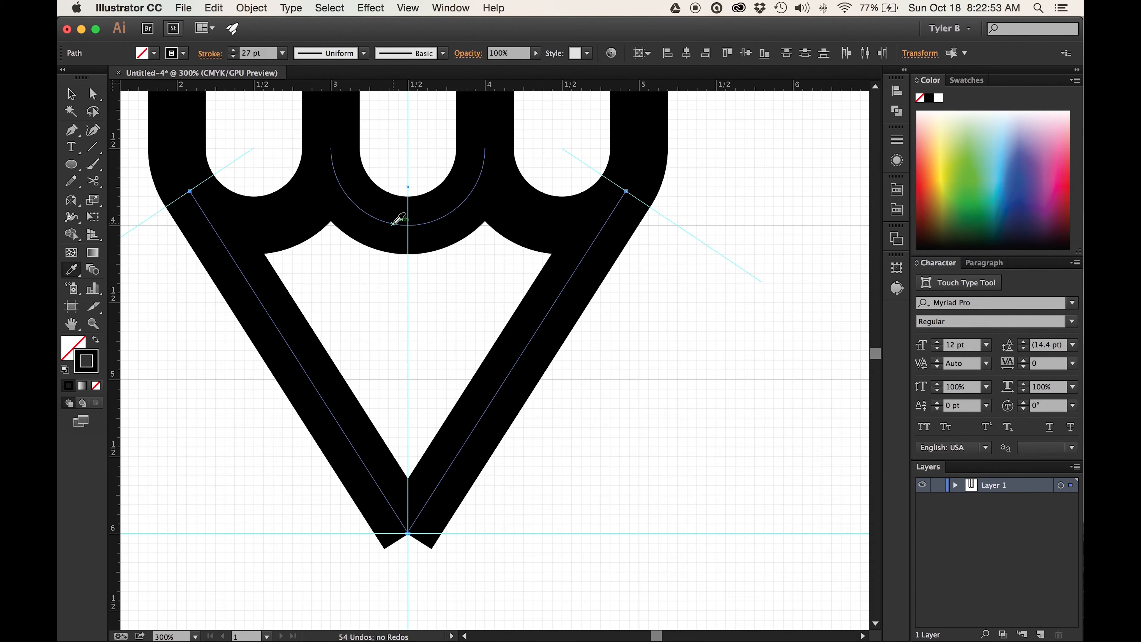
- Directly select the two diagonal lines' end anchor points at the tip of the V
{"action": "scroll", "coordinate": [588, 300], "scroll_direction": "down", "scroll_amount": 3}
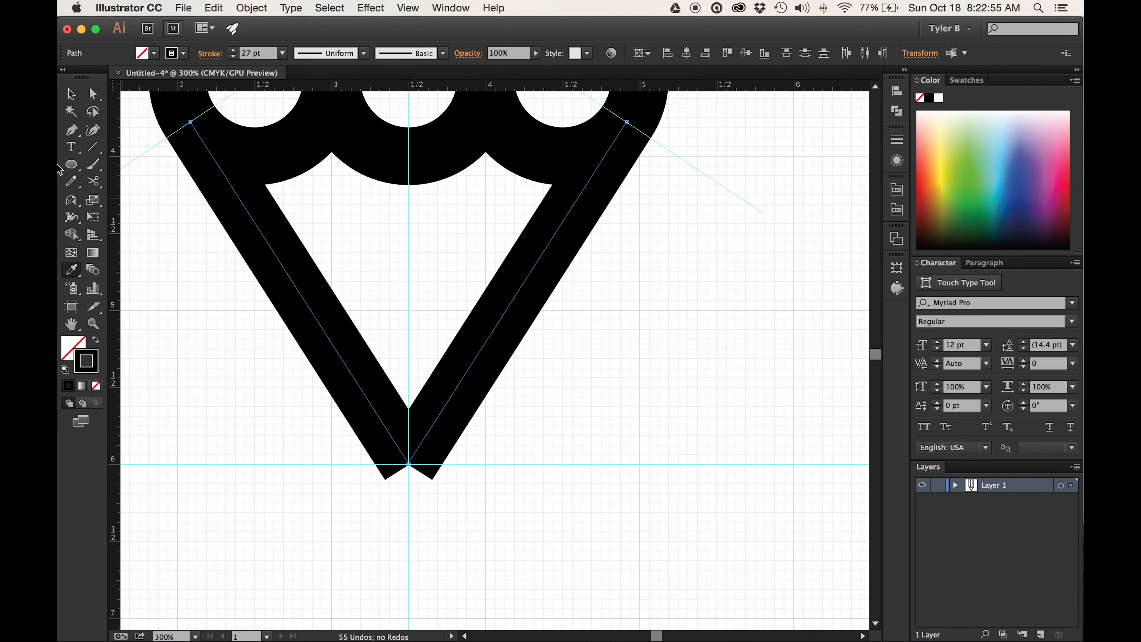
{"action": "left_click", "coordinate": [93, 95]}
{"action": "left_click_drag", "start_coordinate": [465, 531], "coordinate": [323, 418]}
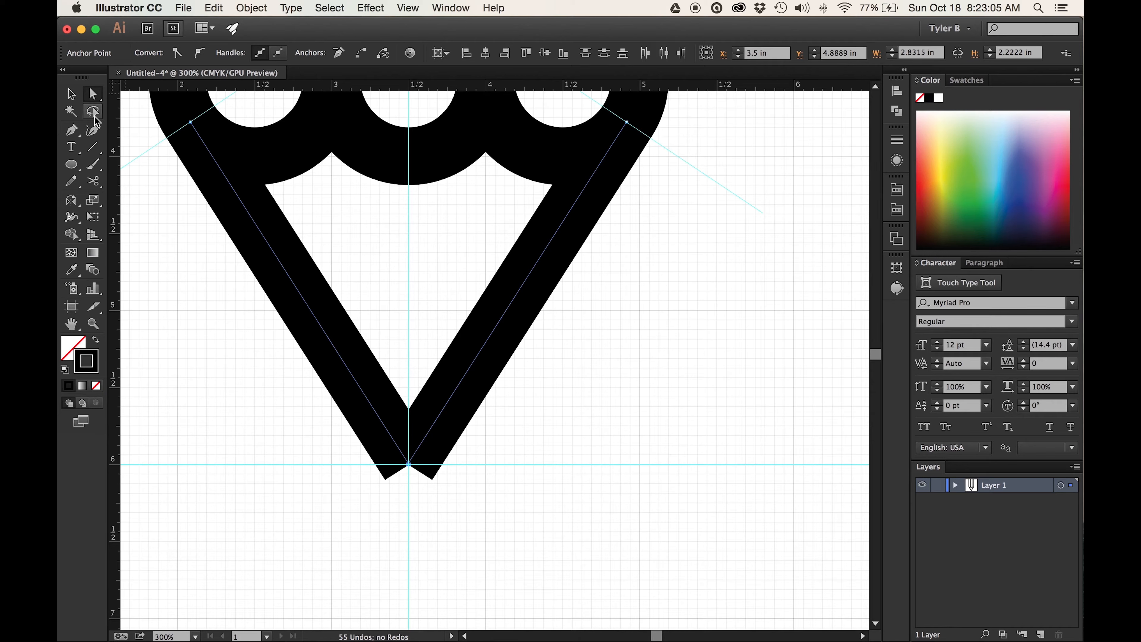
{"action": "left_click_drag", "start_coordinate": [493, 528], "coordinate": [339, 448]}
- Try joining the V's tip anchor points without averaging them, and undo the join
{"action": "key", "text": "super+j"}
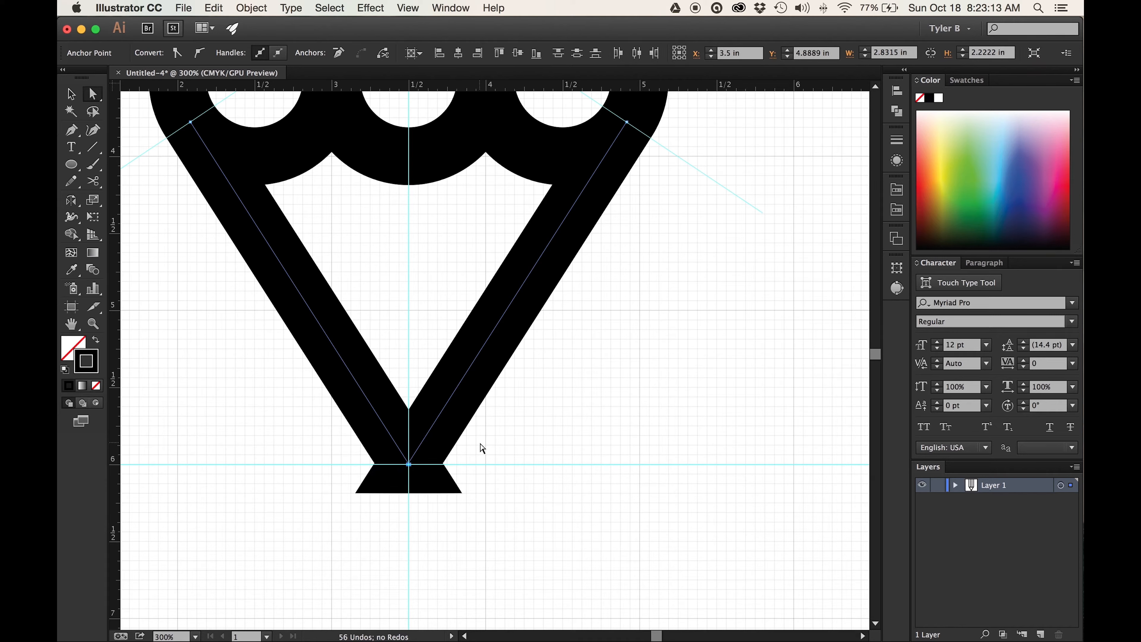
{"action": "key", "text": "super+z"}
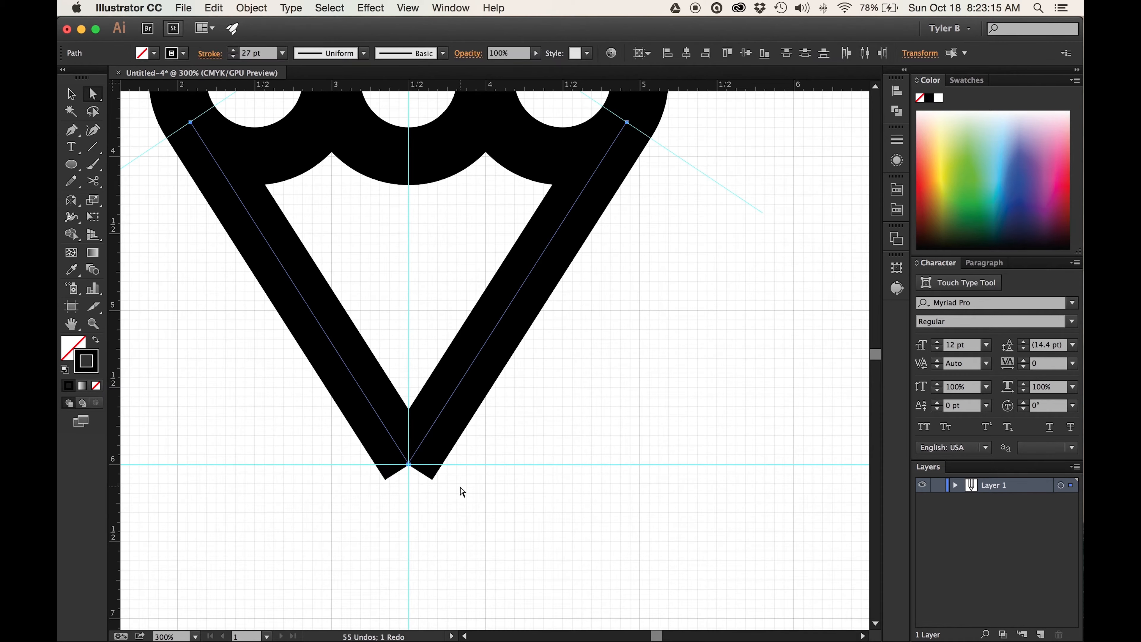
- Average the V's tip anchor points on both axes and join them into a single pointed corner
{"action": "left_click", "coordinate": [251, 8]}
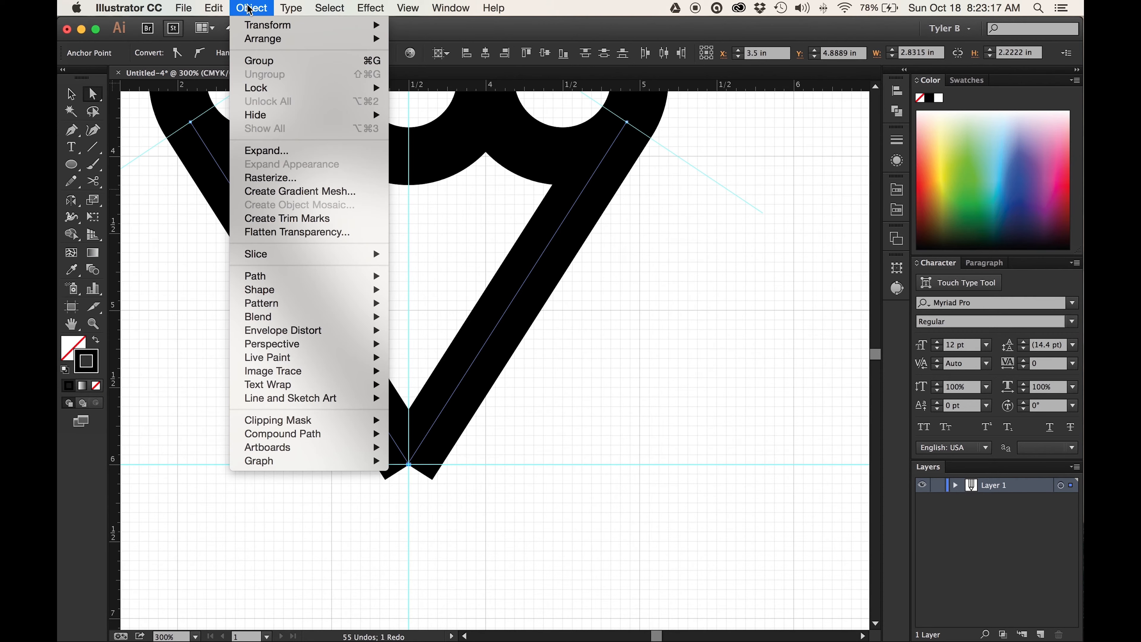
{"action": "mouse_move", "coordinate": [311, 282]}
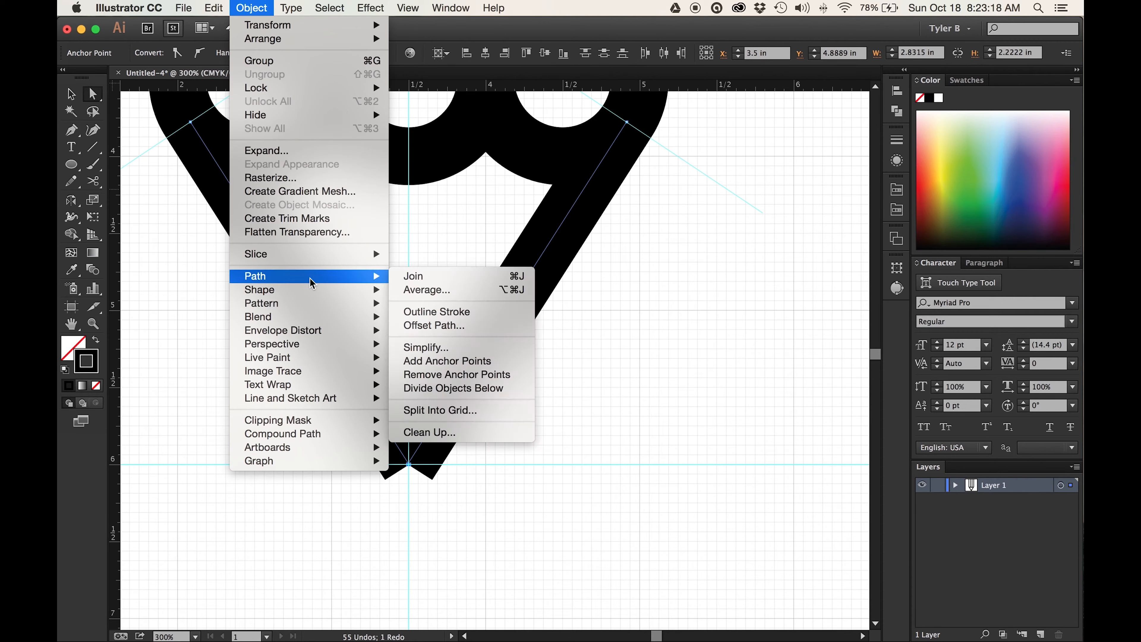
{"action": "left_click", "coordinate": [456, 291]}
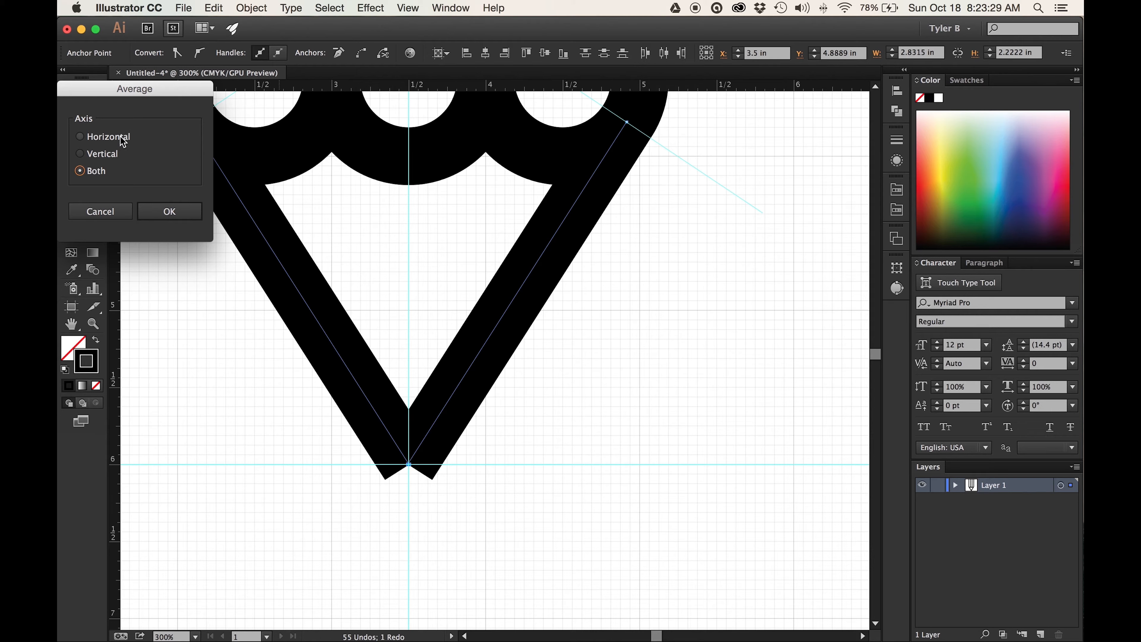
{"action": "left_click", "coordinate": [180, 215]}
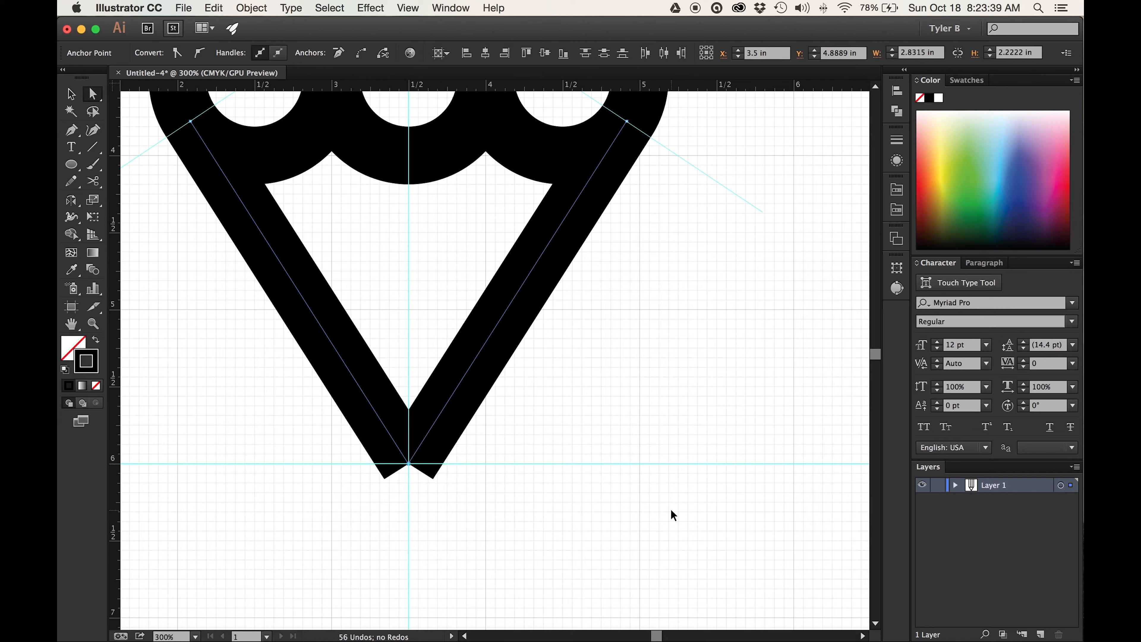
{"action": "key", "text": "super+j"}
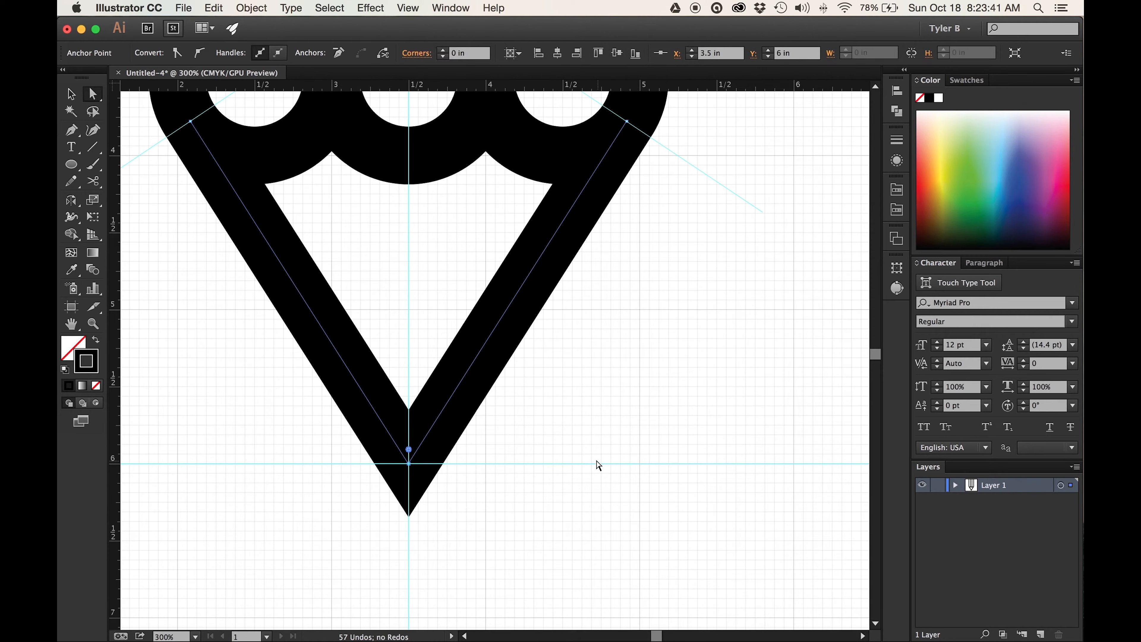
- Turn on Snap to Grid, clear the selection and draw a circle about 2 in across centred on the V's tip anchor point
{"action": "left_click_drag", "start_coordinate": [533, 514], "coordinate": [329, 452]}
{"action": "scroll", "coordinate": [619, 468], "scroll_direction": "left", "scroll_amount": 5}
{"action": "scroll", "coordinate": [619, 469], "scroll_direction": "up", "scroll_amount": 3}
{"action": "scroll", "coordinate": [619, 469], "scroll_direction": "right", "scroll_amount": 3}
{"action": "scroll", "coordinate": [619, 469], "scroll_direction": "down", "scroll_amount": 3}
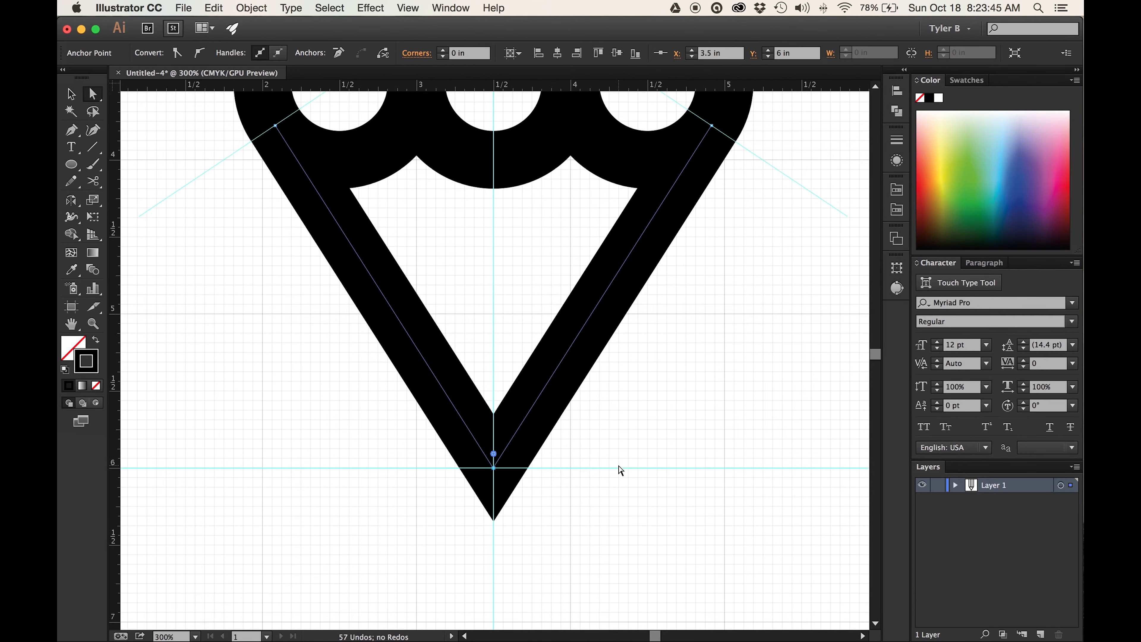
{"action": "left_click", "coordinate": [408, 8]}
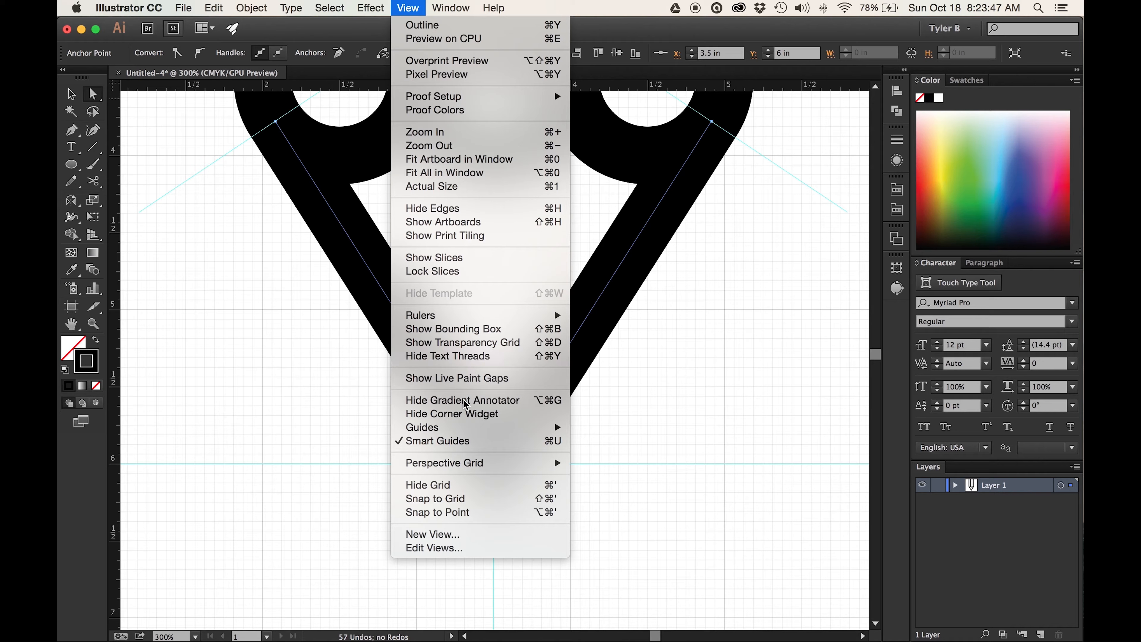
{"action": "left_click", "coordinate": [538, 499]}
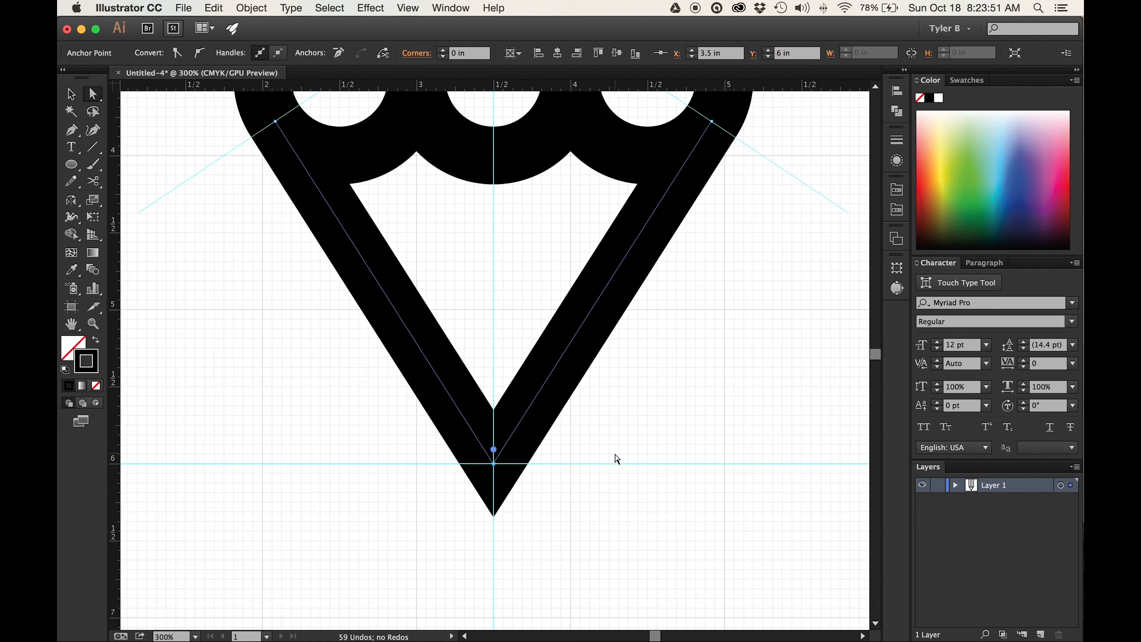
{"action": "left_click", "coordinate": [179, 269]}
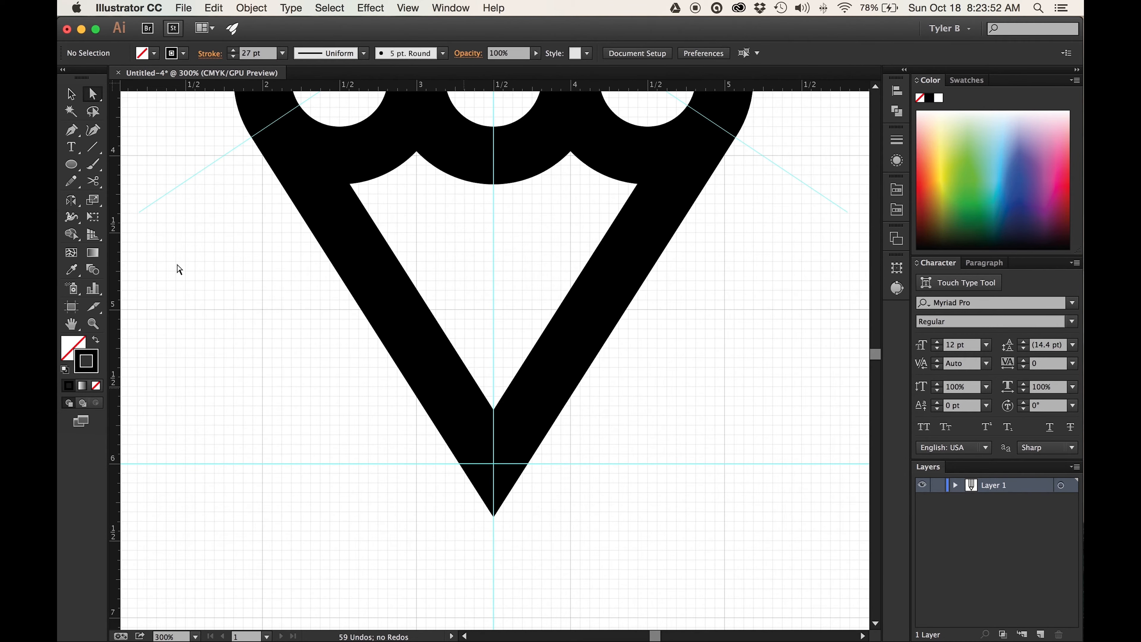
{"action": "left_click", "coordinate": [73, 165]}
{"action": "left_click_drag", "start_coordinate": [493, 463], "coordinate": [646, 399]}
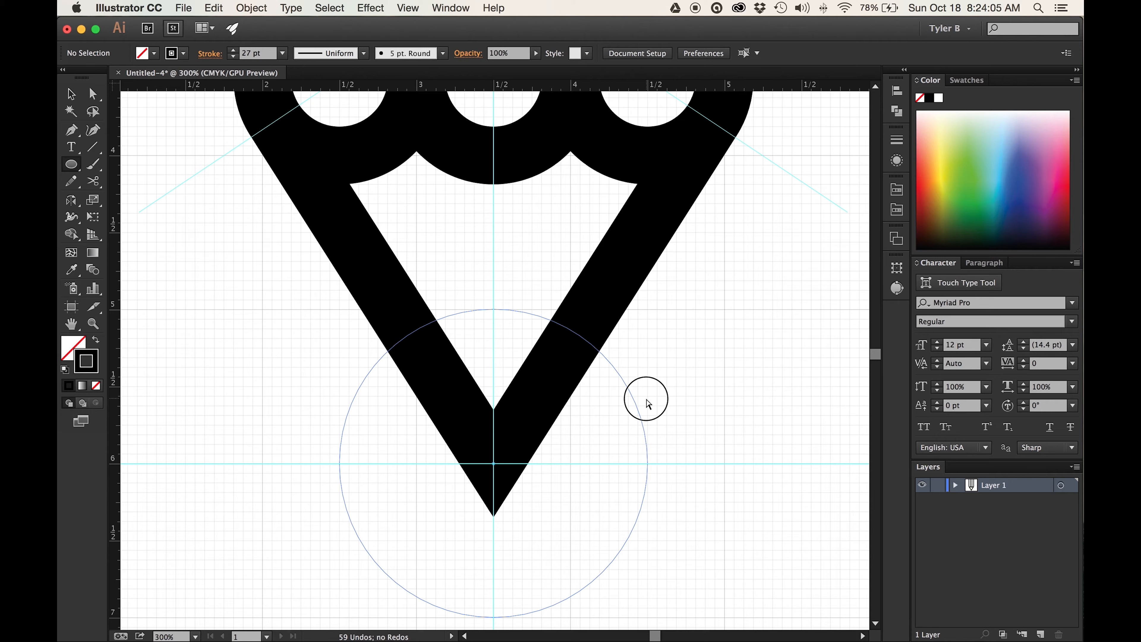
{"action": "left_click_drag", "start_coordinate": [646, 400], "coordinate": [647, 400]}
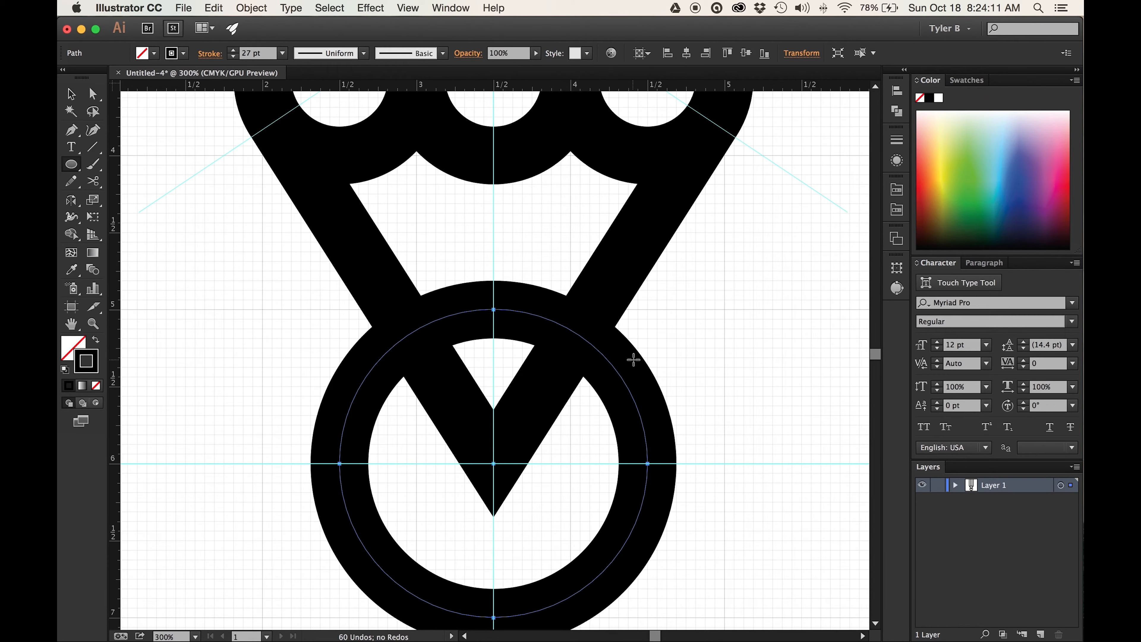
- Try drawing a second, small circle about 0.5 in across to the right of the V, and undo it
{"action": "scroll", "coordinate": [632, 291], "scroll_direction": "right", "scroll_amount": 3}
{"action": "scroll", "coordinate": [632, 291], "scroll_direction": "down", "scroll_amount": 2}
{"action": "mouse_move", "coordinate": [670, 286]}
{"action": "left_mouse_down"}
{"action": "mouse_move", "coordinate": [861, 505]}
{"action": "mouse_move", "coordinate": [682, 378]}
{"action": "mouse_move", "coordinate": [711, 378]}
{"action": "mouse_move", "coordinate": [640, 282]}
{"action": "mouse_move", "coordinate": [835, 484]}
{"action": "mouse_move", "coordinate": [714, 313]}
{"action": "mouse_move", "coordinate": [808, 416]}
{"action": "mouse_move", "coordinate": [688, 281]}
{"action": "left_mouse_up"}
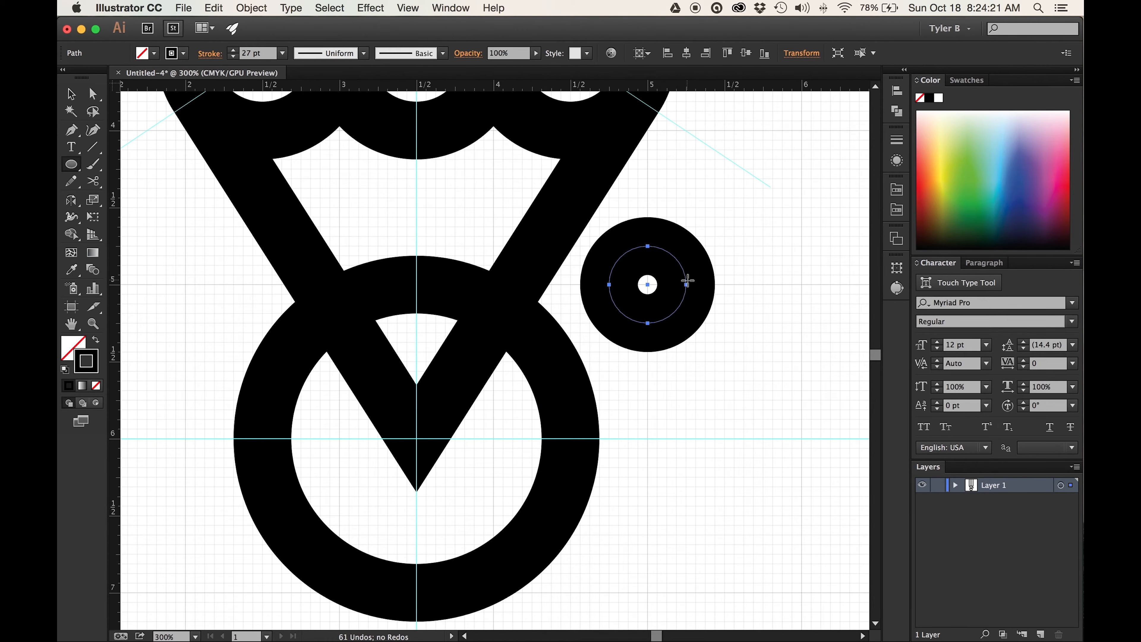
{"action": "key", "text": "super+z"}
- Select the large circle around the V's tip and switch to Outline view
{"action": "left_click", "coordinate": [71, 95]}
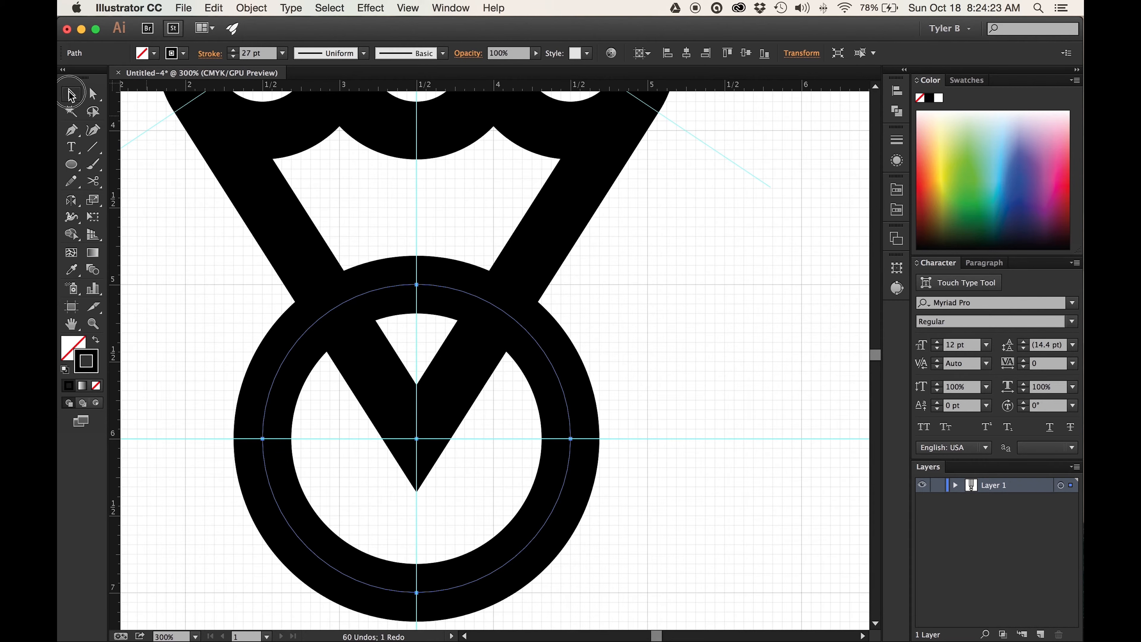
{"action": "scroll", "coordinate": [595, 341], "scroll_direction": "up", "scroll_amount": 2}
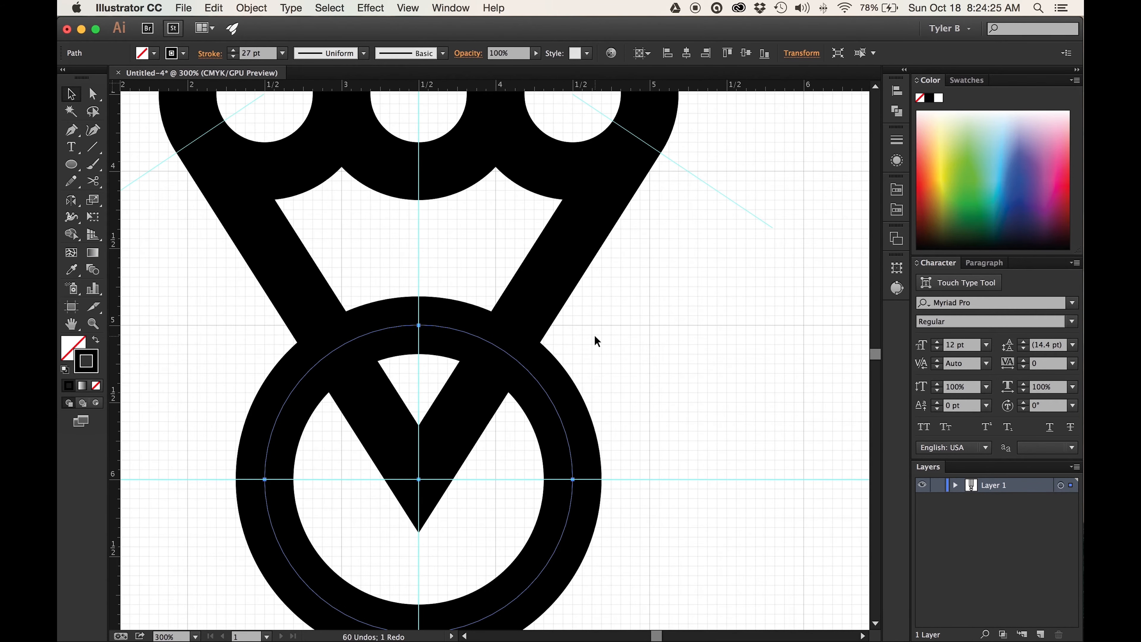
{"action": "scroll", "coordinate": [595, 340], "scroll_direction": "left", "scroll_amount": 5}
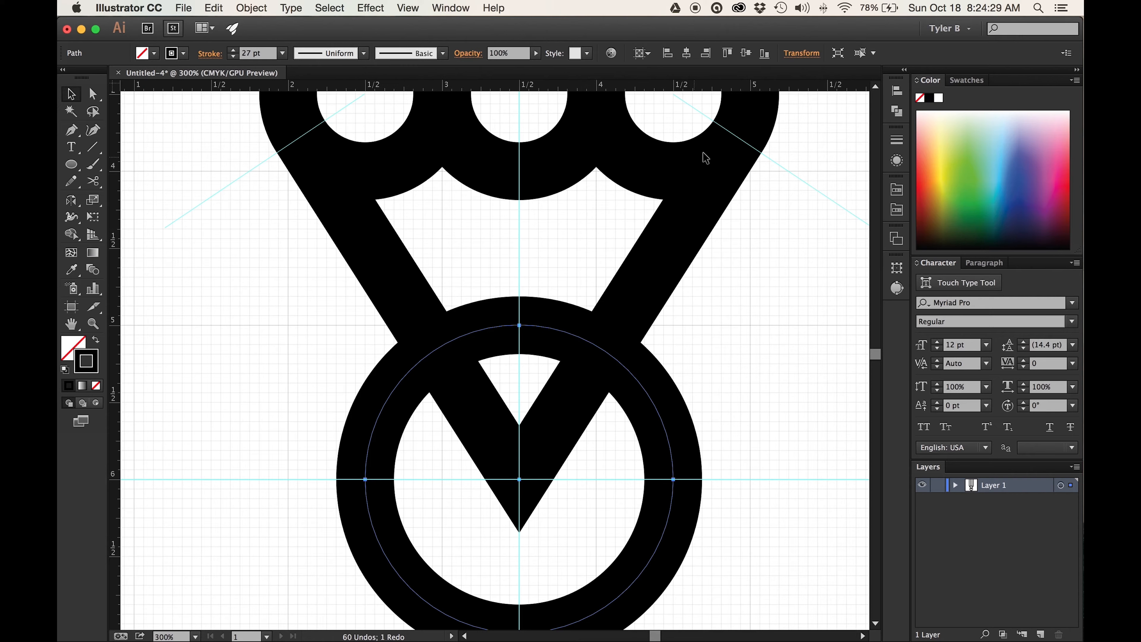
{"action": "left_click", "coordinate": [690, 108]}
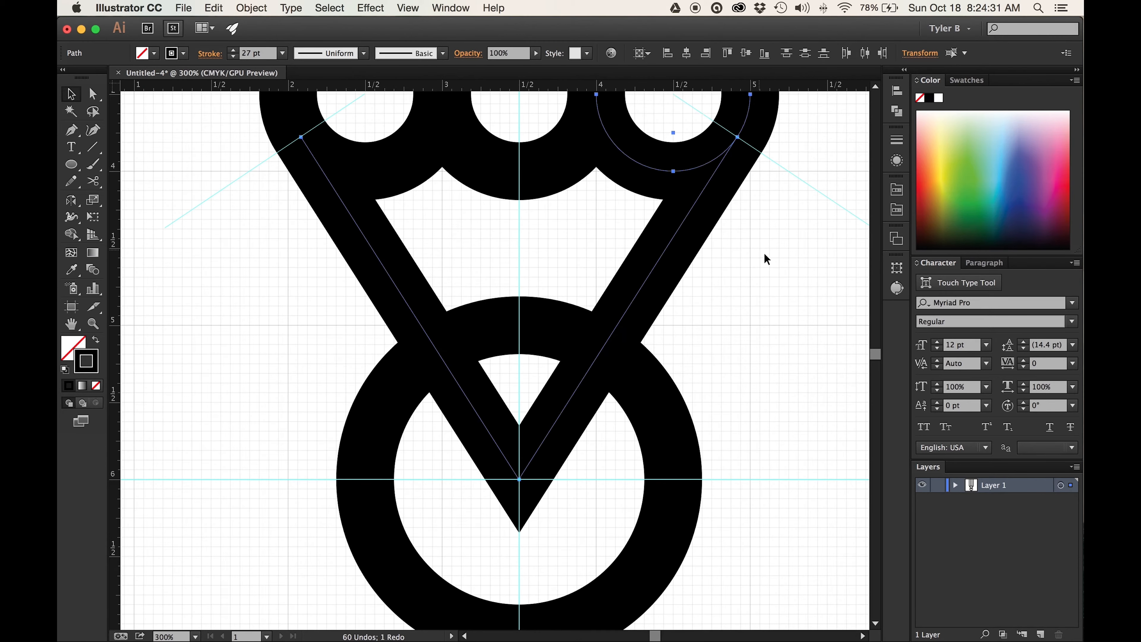
{"action": "left_click", "coordinate": [711, 319]}
{"action": "left_click_drag", "start_coordinate": [725, 360], "coordinate": [638, 443]}
{"action": "key", "text": "super+y"}
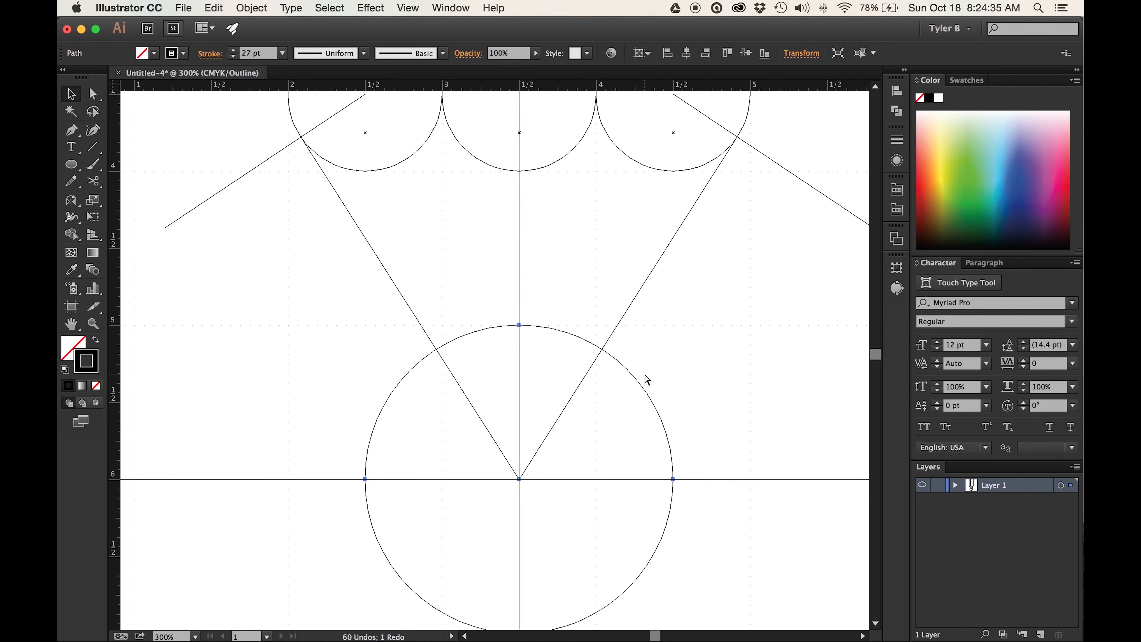
- Cut the circle at its top anchor point on the vertical centre guide with the Scissors tool
{"action": "left_click", "coordinate": [92, 183]}
{"action": "left_click", "coordinate": [162, 198]}
{"action": "scroll", "coordinate": [487, 346], "scroll_direction": "up", "scroll_amount": 2}
{"action": "scroll", "coordinate": [579, 276], "scroll_direction": "up", "scroll_amount": 1}
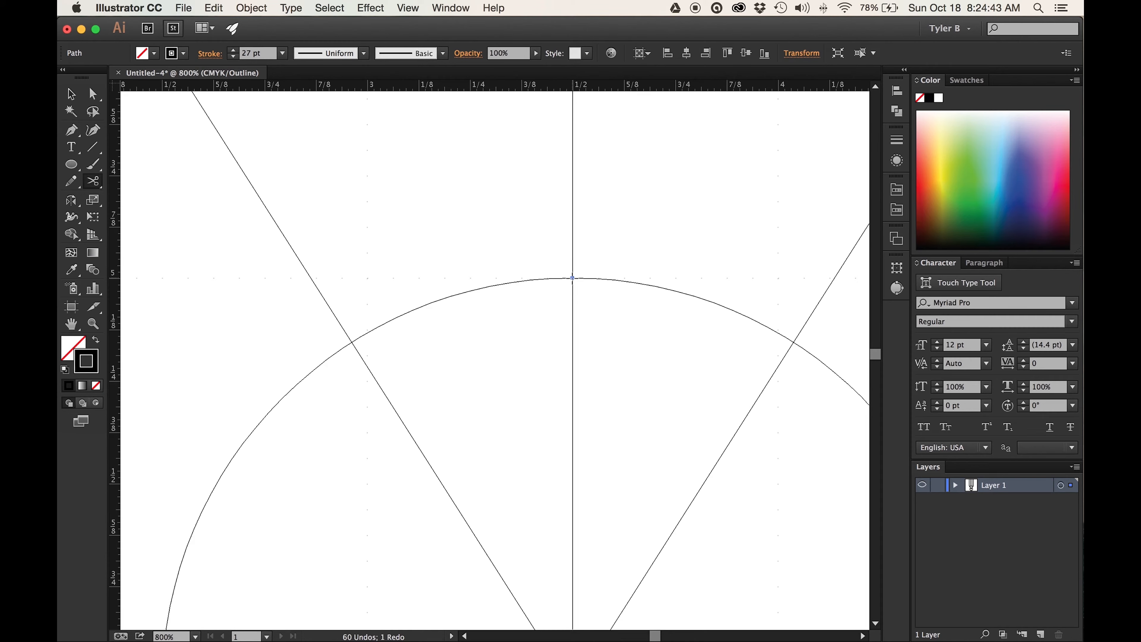
{"action": "left_click", "coordinate": [572, 278]}
{"action": "scroll", "coordinate": [604, 300], "scroll_direction": "right", "scroll_amount": 6}
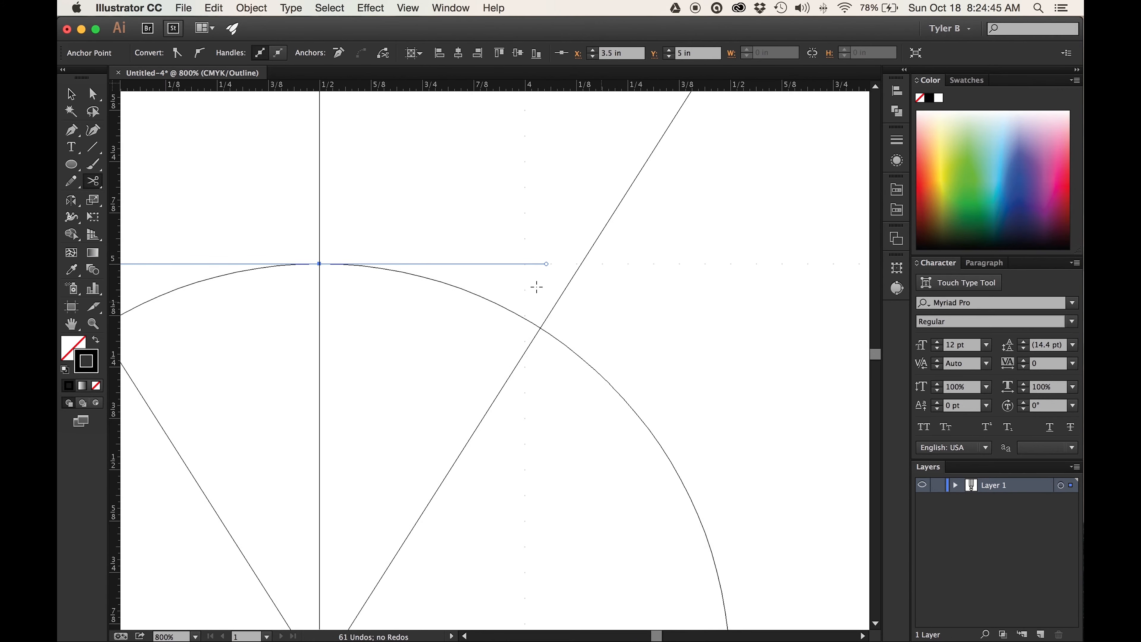
- With Snap to Grid off, cut the circle where it crosses the right diagonal and delete all but the short arc between the cuts
{"action": "left_click", "coordinate": [408, 8]}
{"action": "mouse_move", "coordinate": [515, 320]}
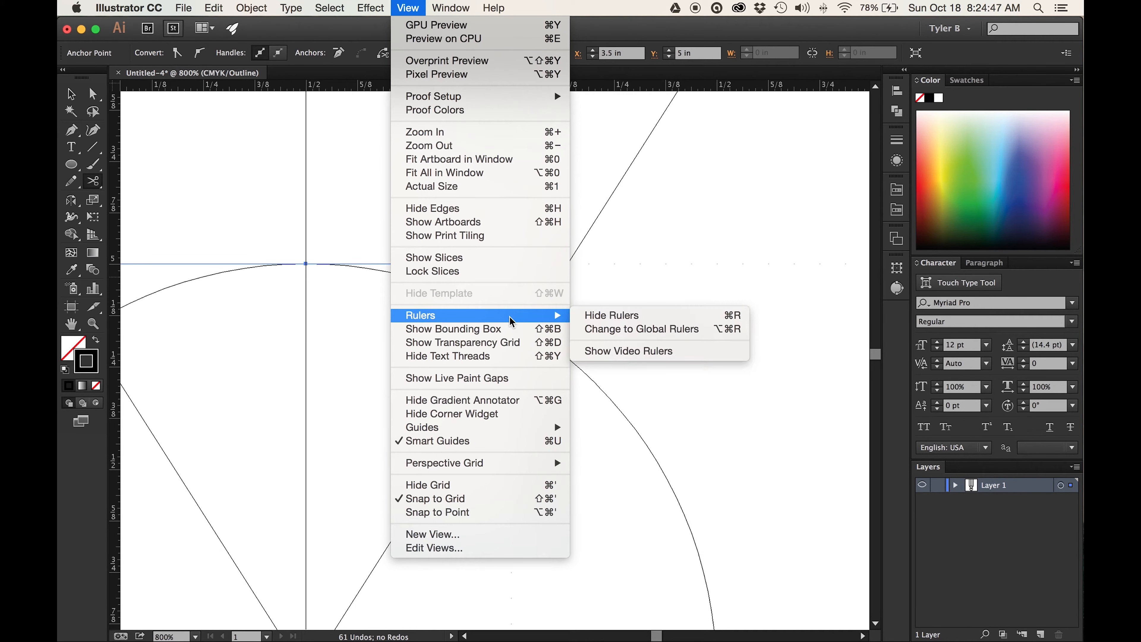
{"action": "left_click", "coordinate": [535, 499]}
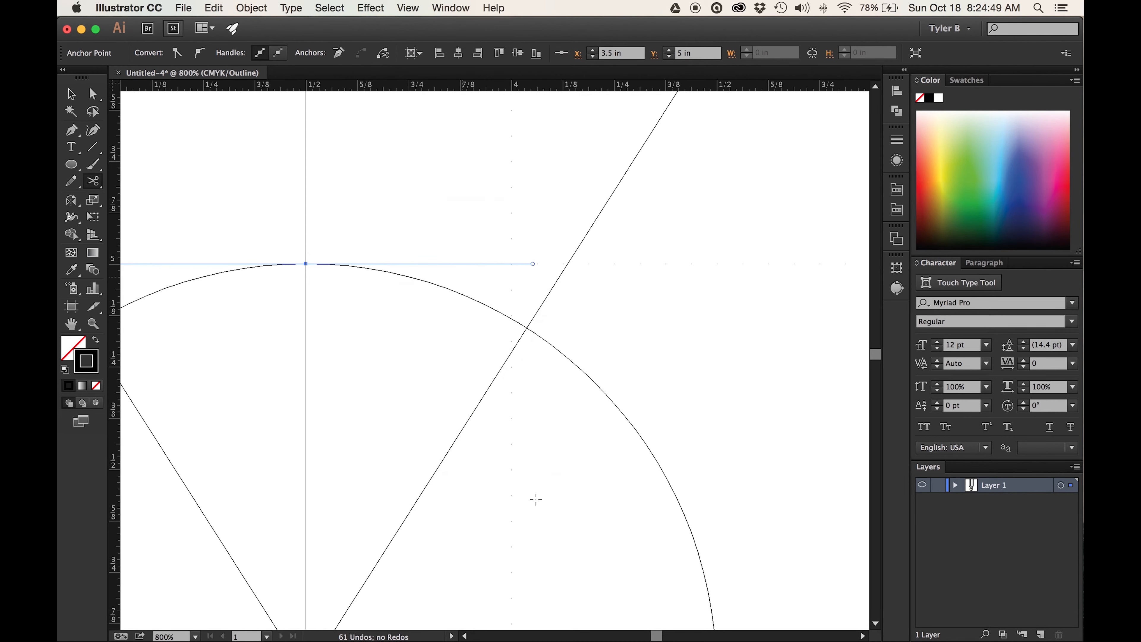
{"action": "left_click", "coordinate": [527, 328]}
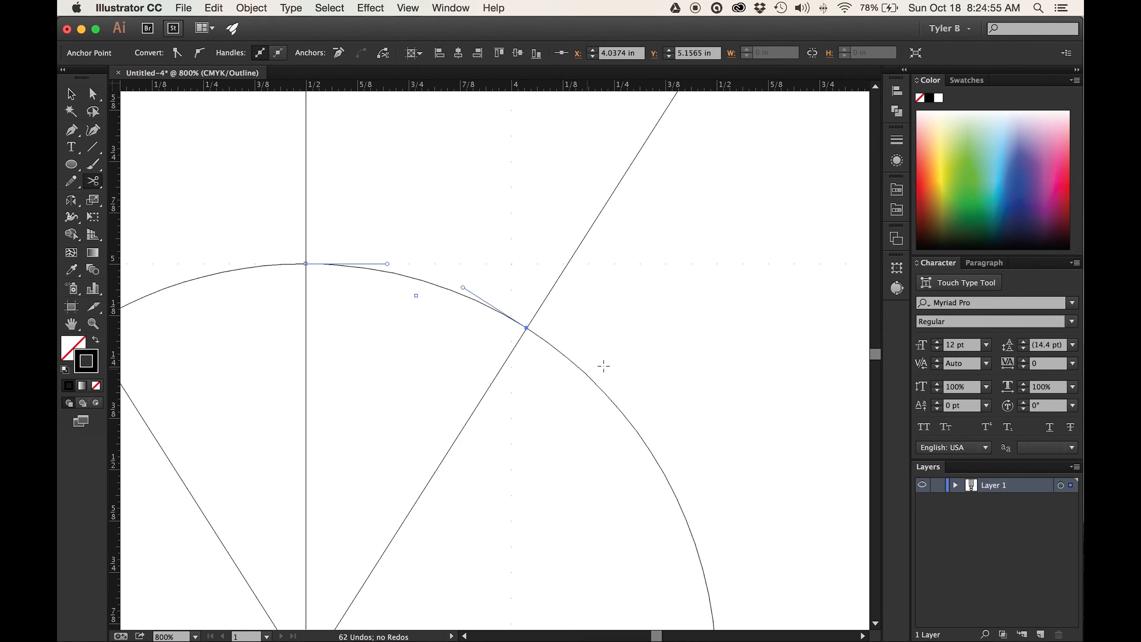
{"action": "left_click_drag", "start_coordinate": [653, 375], "coordinate": [603, 411]}
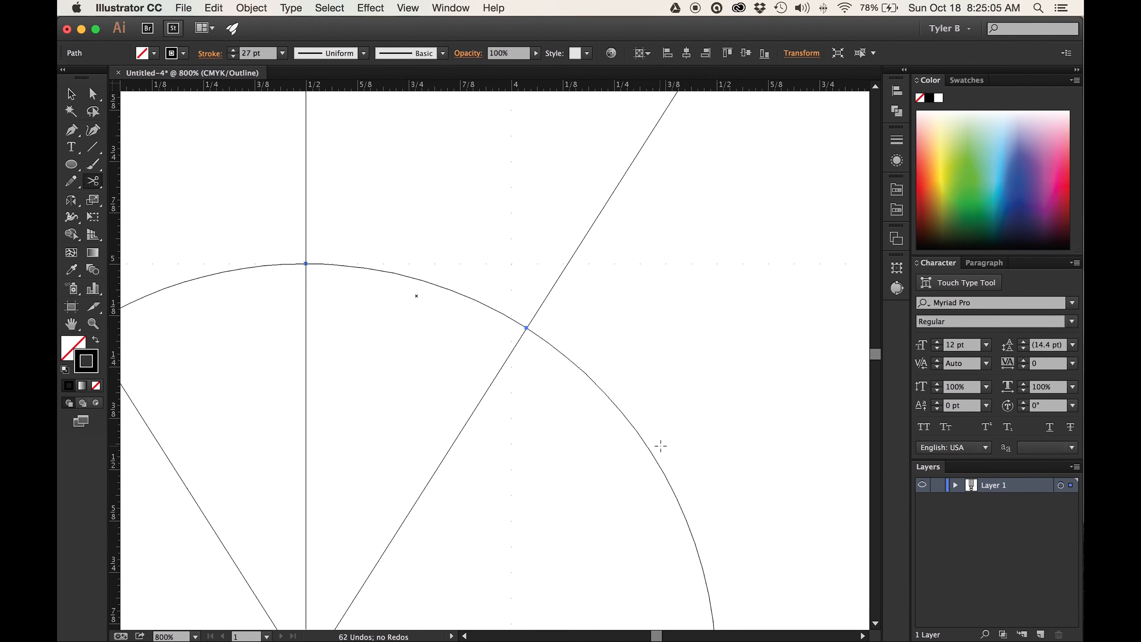
{"action": "key", "text": "Delete"}
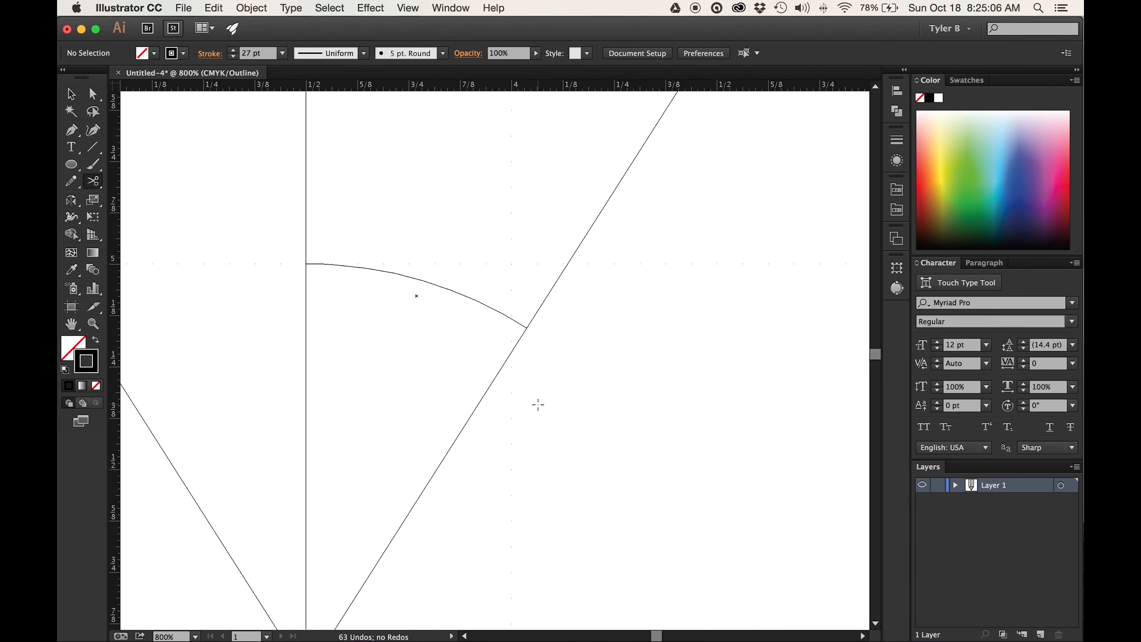
- Return to Preview, select the remaining arc and reflect a copy of it across the vertical centre guide from its top end point
{"action": "left_click", "coordinate": [70, 94]}
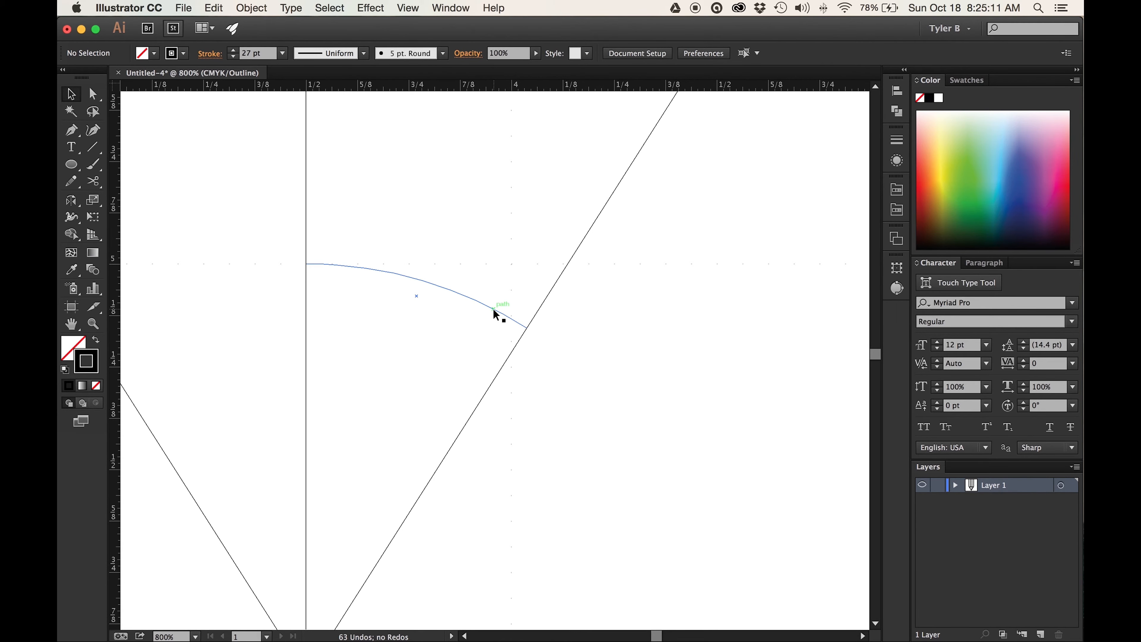
{"action": "key", "text": "super+y"}
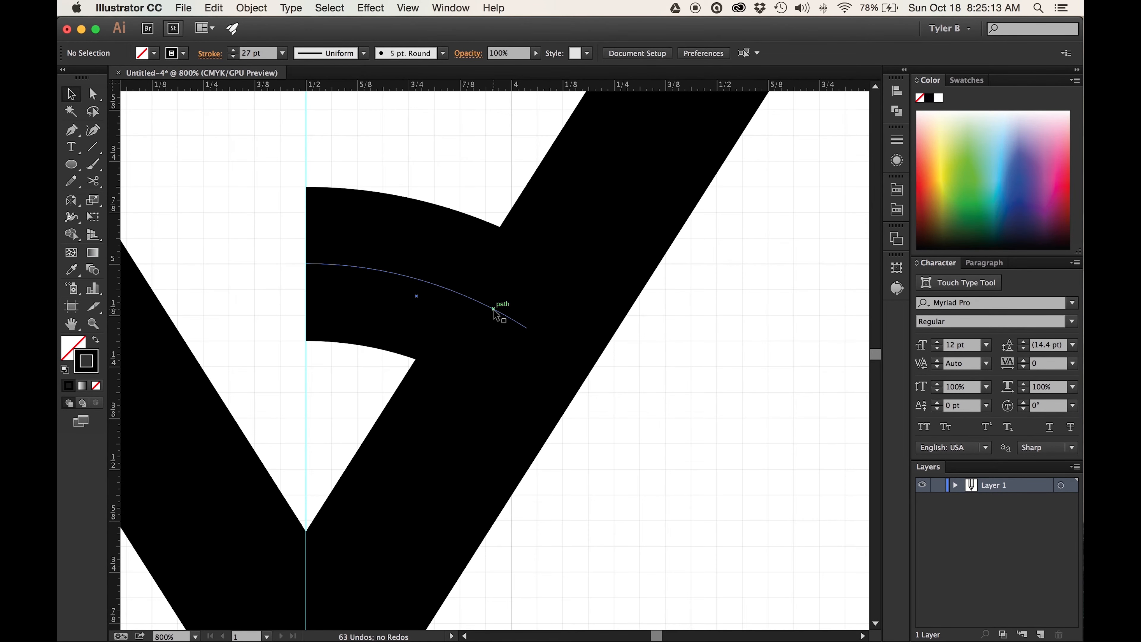
{"action": "left_click", "coordinate": [493, 311]}
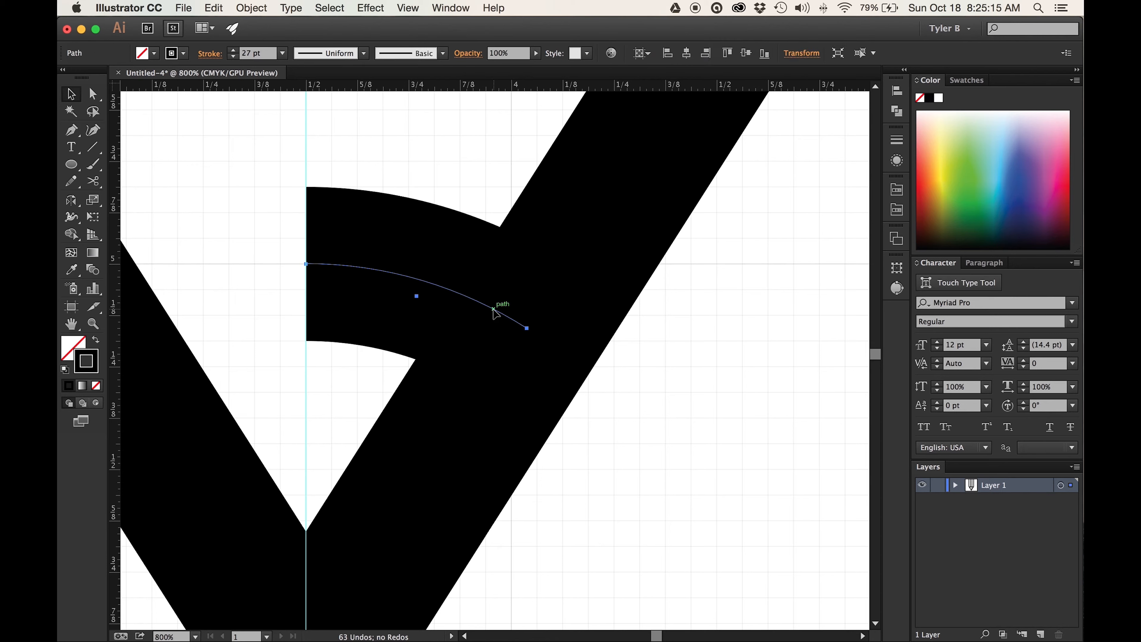
{"action": "left_click", "coordinate": [71, 201]}
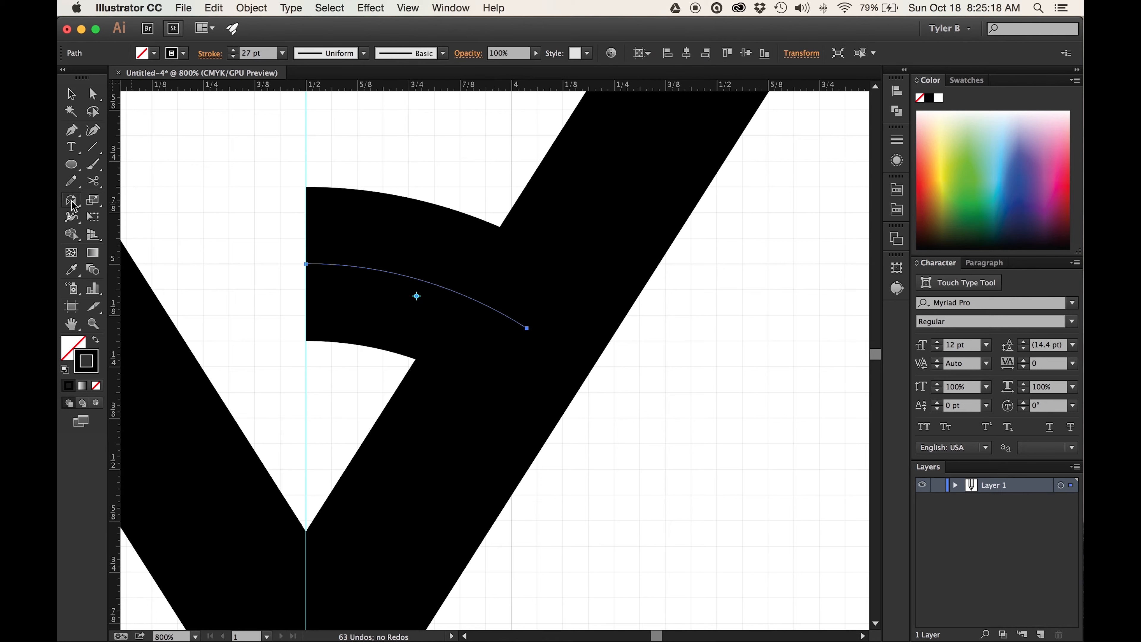
{"action": "left_click", "coordinate": [306, 264]}
{"action": "left_click_drag", "start_coordinate": [340, 265], "coordinate": [211, 273]}
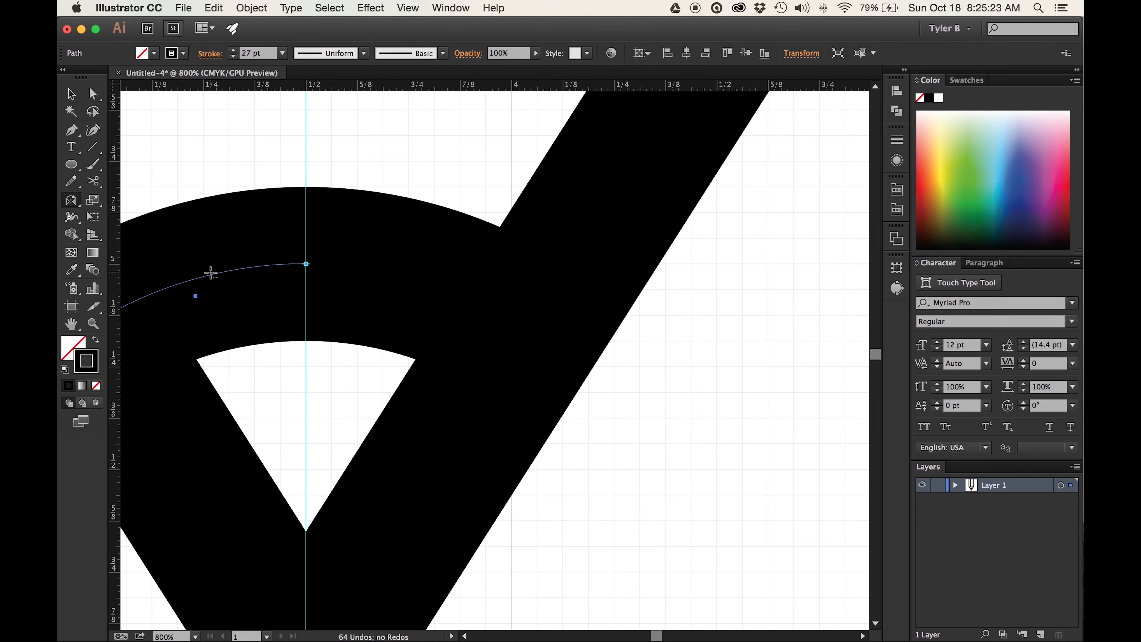
- Directly select the two arcs' end points where they meet on the centre guide and join them into one arc
{"action": "left_click", "coordinate": [71, 94]}
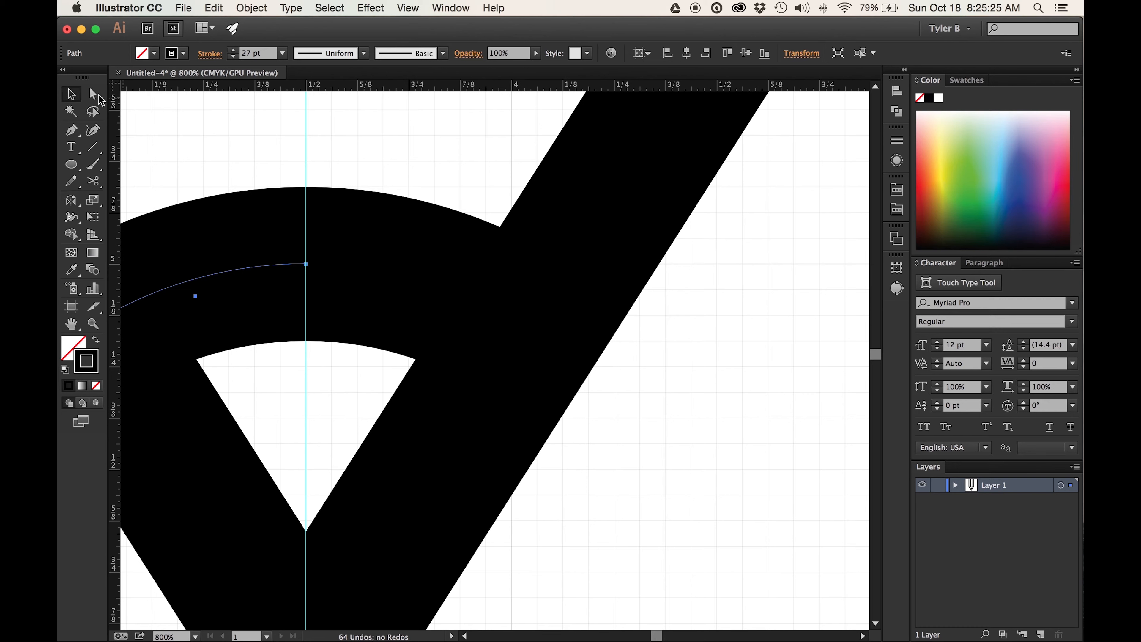
{"action": "left_click", "coordinate": [93, 94]}
{"action": "left_click_drag", "start_coordinate": [364, 160], "coordinate": [286, 283]}
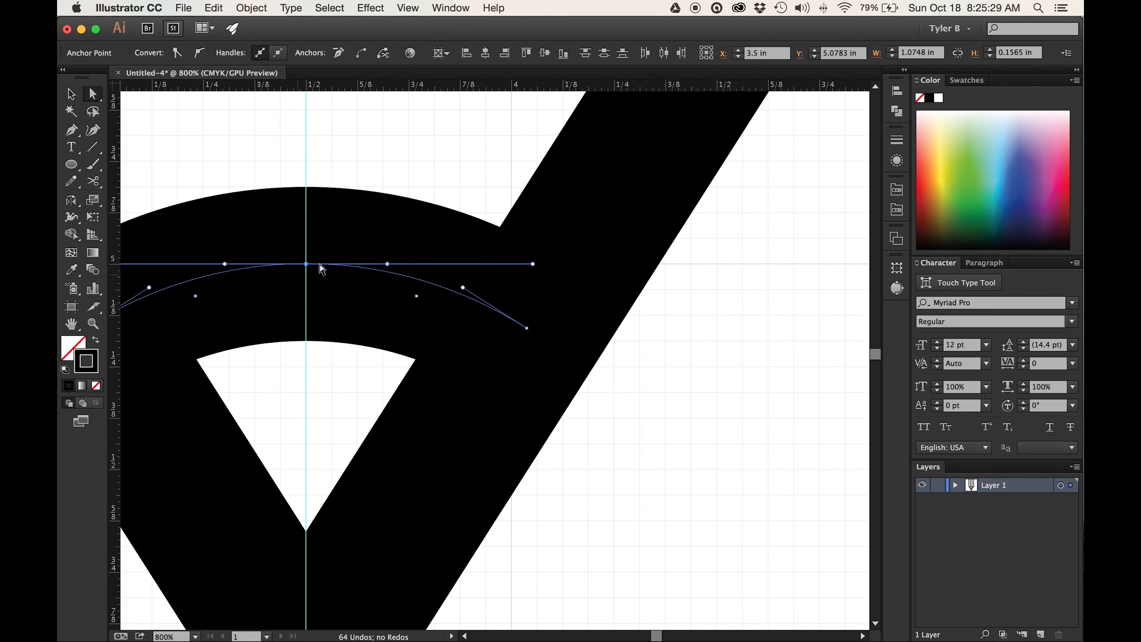
{"action": "key", "text": "super+j"}
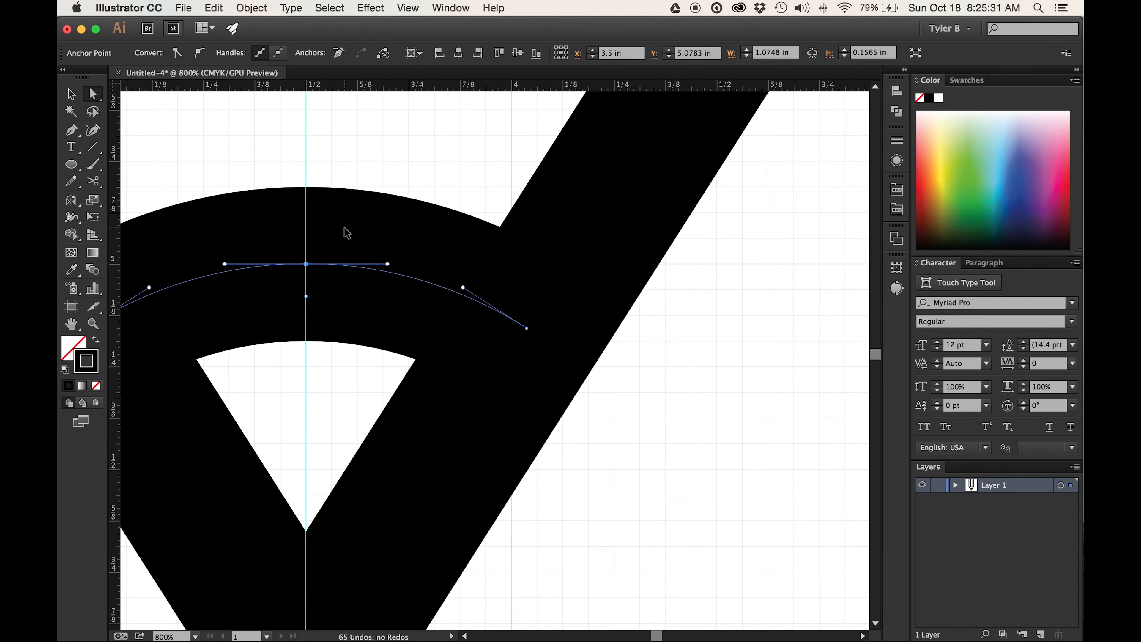
- Turn on Snap to Grid and draw a 3 in wide, 1 in high ellipse above the vertical lines, spanning the two outer lines
{"action": "key", "text": "super+minus"}
{"action": "key", "text": "super+minus"}
{"action": "key", "text": "super+minus"}
{"action": "key", "text": "super+minus"}
{"action": "key", "text": "super+minus"}
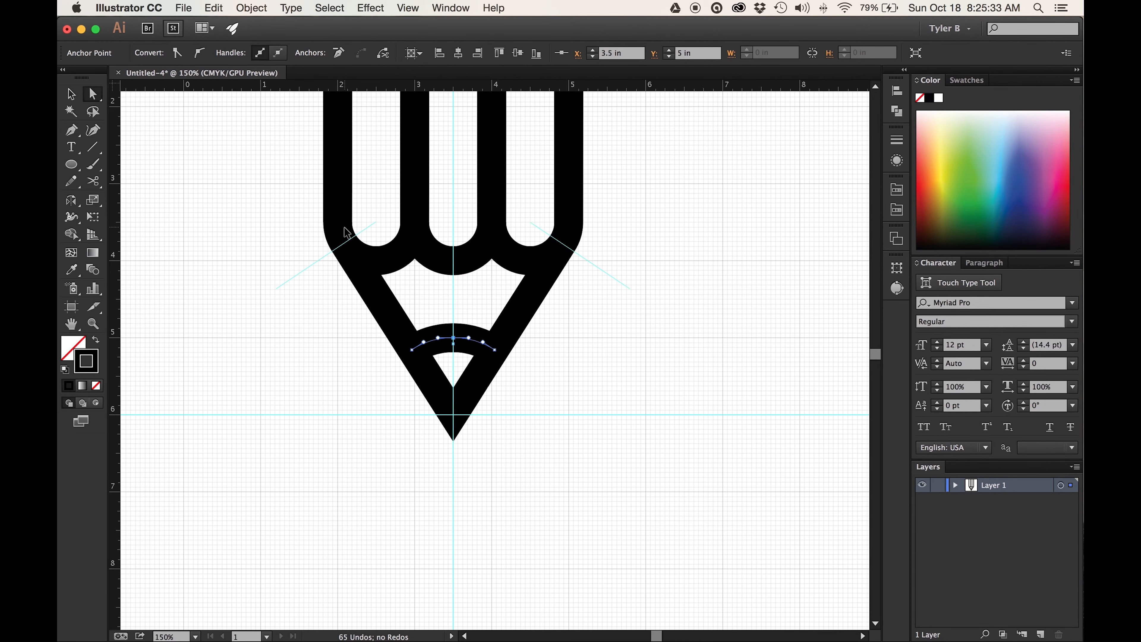
{"action": "scroll", "coordinate": [588, 274], "scroll_direction": "up", "scroll_amount": 10}
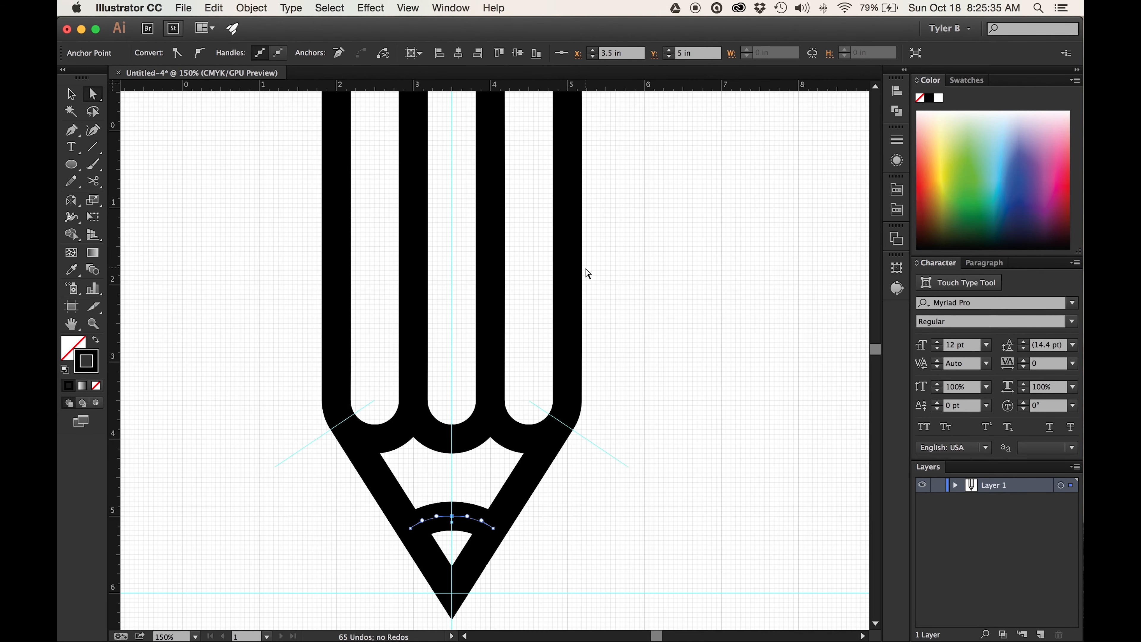
{"action": "scroll", "coordinate": [588, 274], "scroll_direction": "up", "scroll_amount": 5}
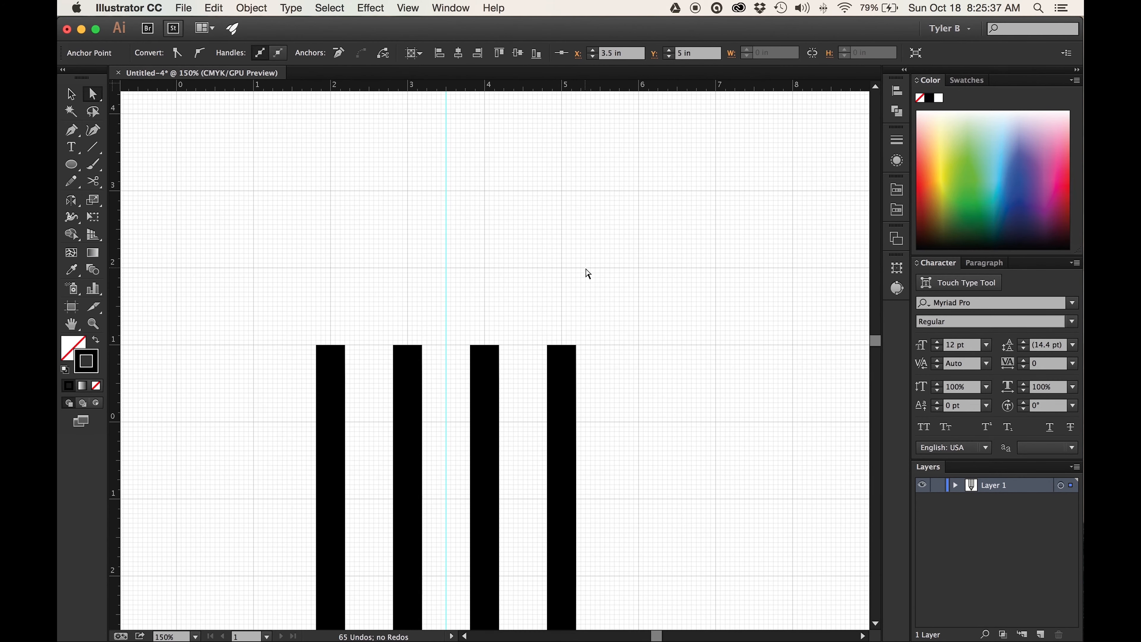
{"action": "left_click", "coordinate": [64, 165]}
{"action": "left_click", "coordinate": [413, 7]}
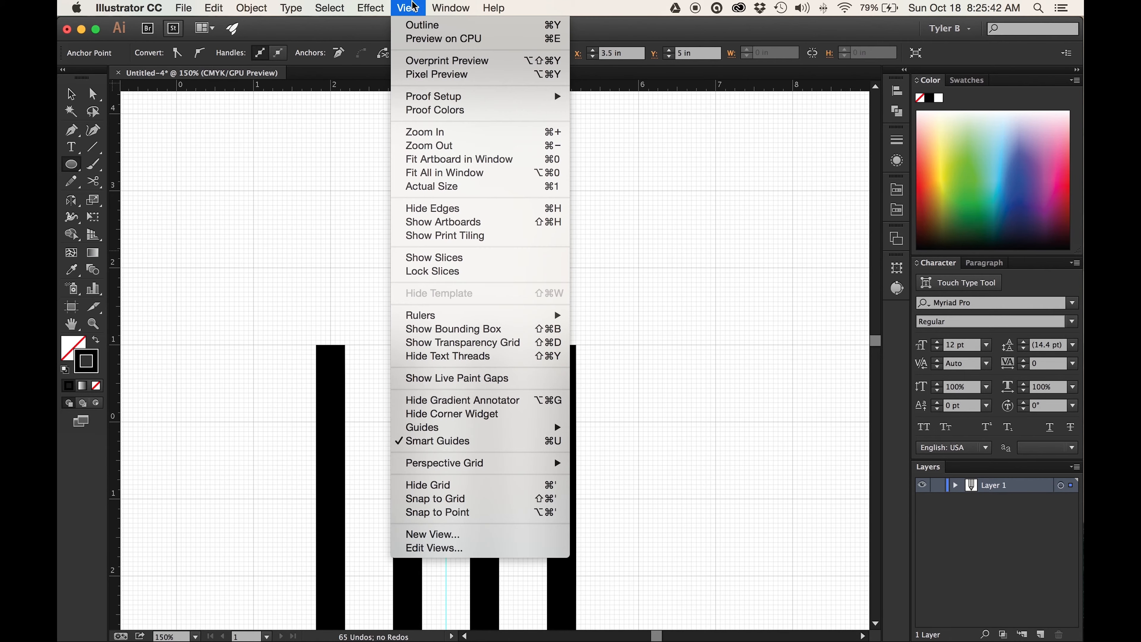
{"action": "left_click", "coordinate": [529, 500]}
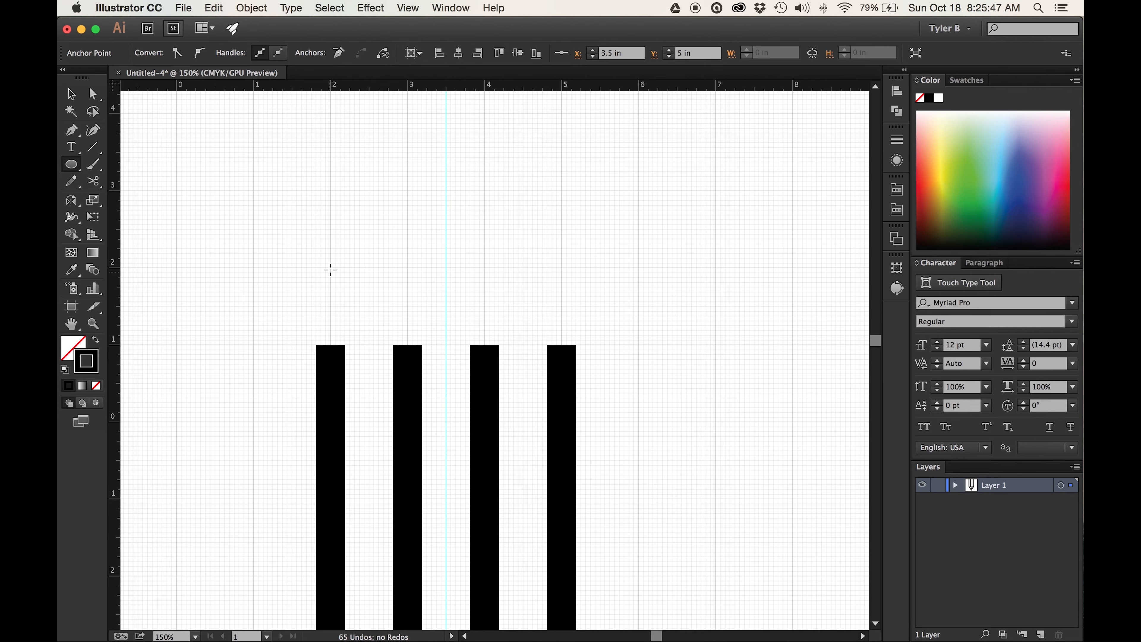
{"action": "mouse_move", "coordinate": [330, 267]}
{"action": "left_mouse_down"}
{"action": "mouse_move", "coordinate": [412, 311]}
{"action": "mouse_move", "coordinate": [563, 323]}
{"action": "mouse_move", "coordinate": [562, 345]}
{"action": "left_mouse_up"}
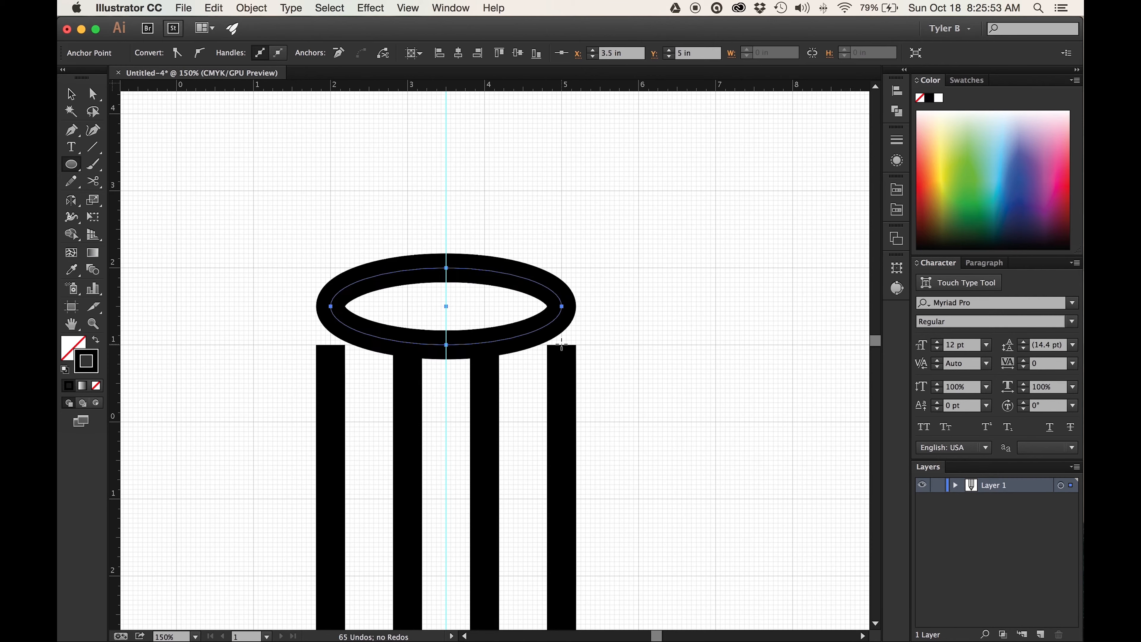
- Set the ellipse's height to 0.75 in, keeping its 3 in width
{"action": "left_click", "coordinate": [897, 268]}
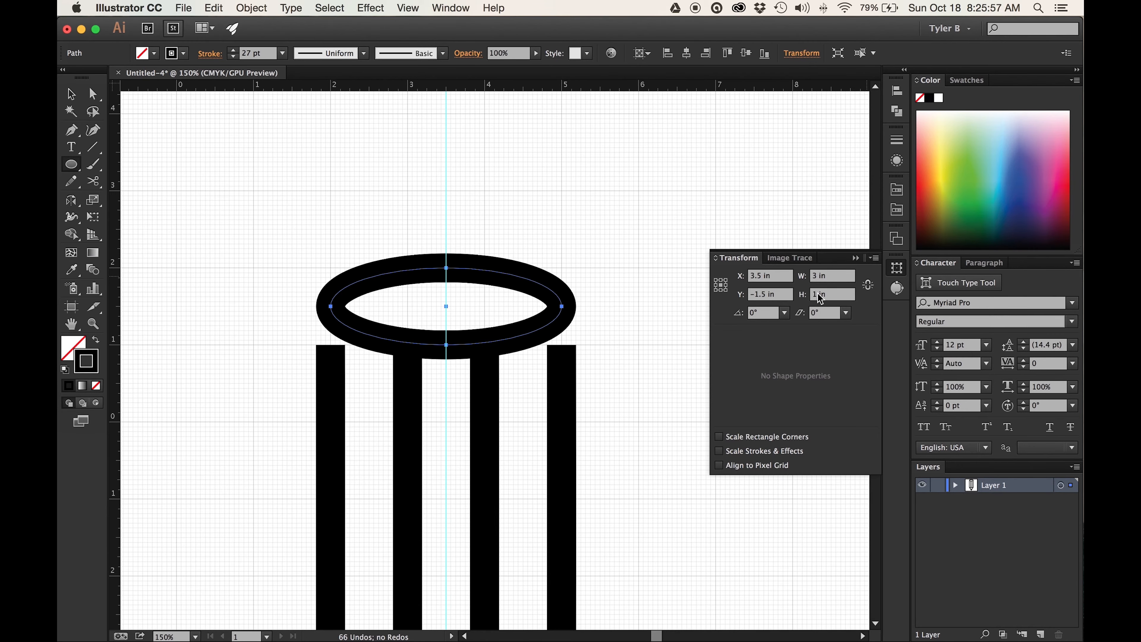
{"action": "left_click", "coordinate": [840, 295]}
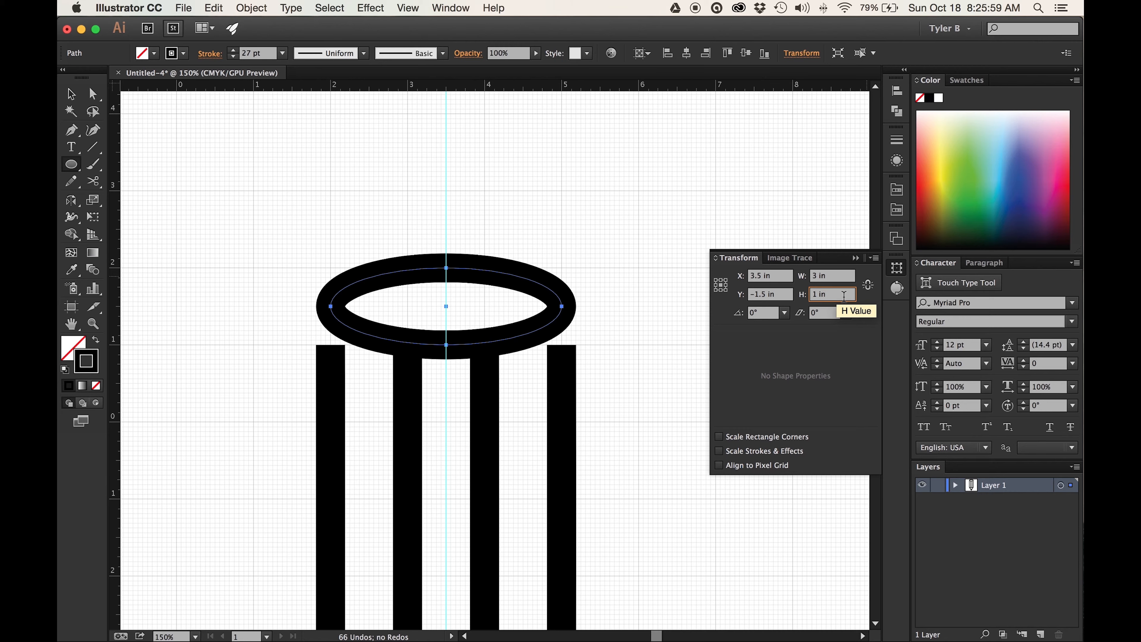
{"action": "key", "text": "Down"}
{"action": "key", "text": "Down"}
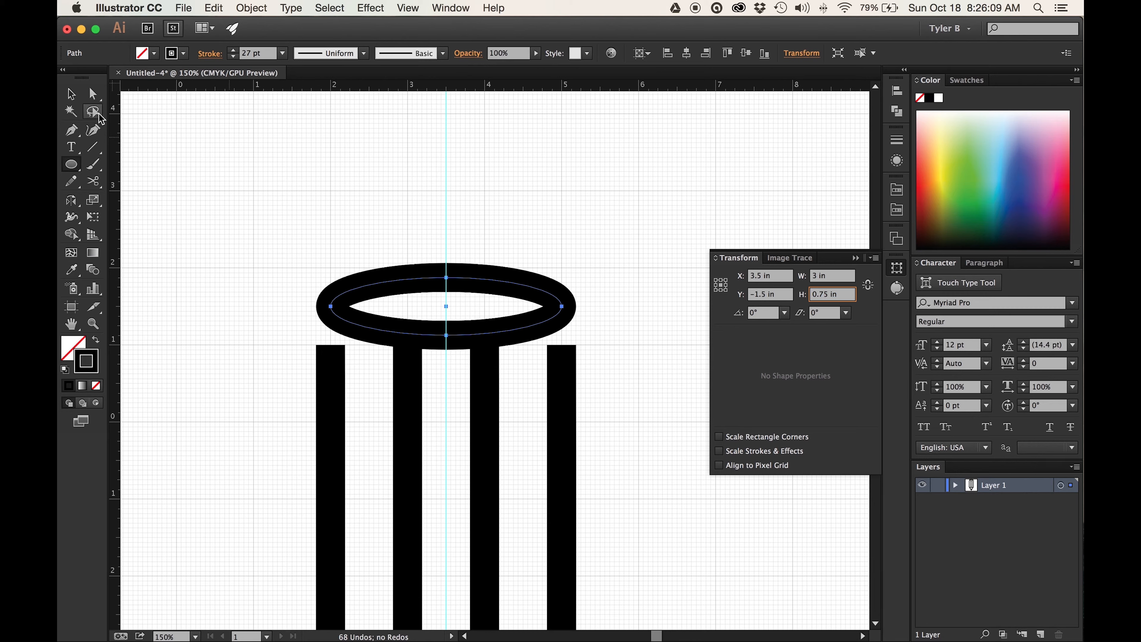
- Extend the top ends of both outer vertical lines up to the ellipse's side anchor points at Y -1.5 in
{"action": "left_click", "coordinate": [92, 94]}
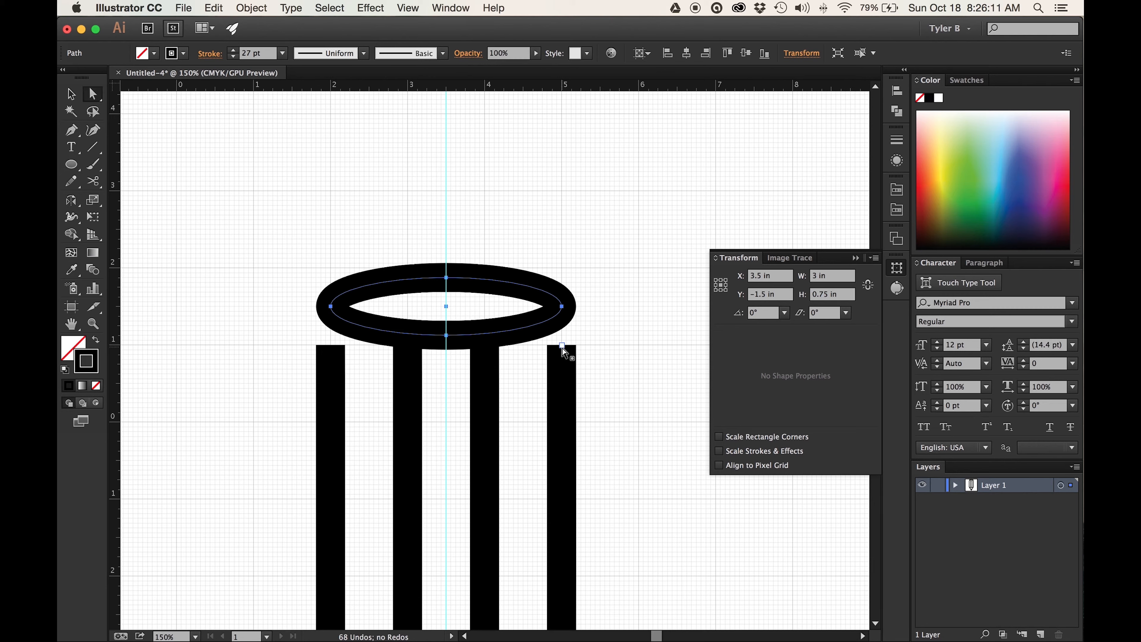
{"action": "left_click_drag", "start_coordinate": [562, 348], "coordinate": [563, 307]}
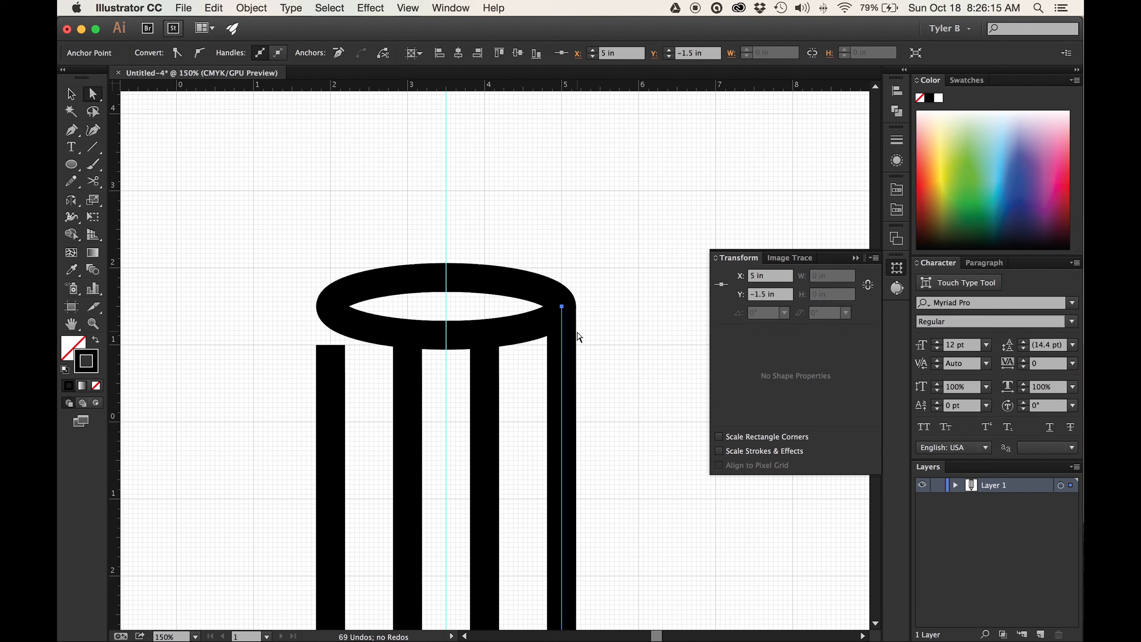
{"action": "left_click", "coordinate": [316, 343]}
{"action": "left_click_drag", "start_coordinate": [344, 368], "coordinate": [344, 369]}
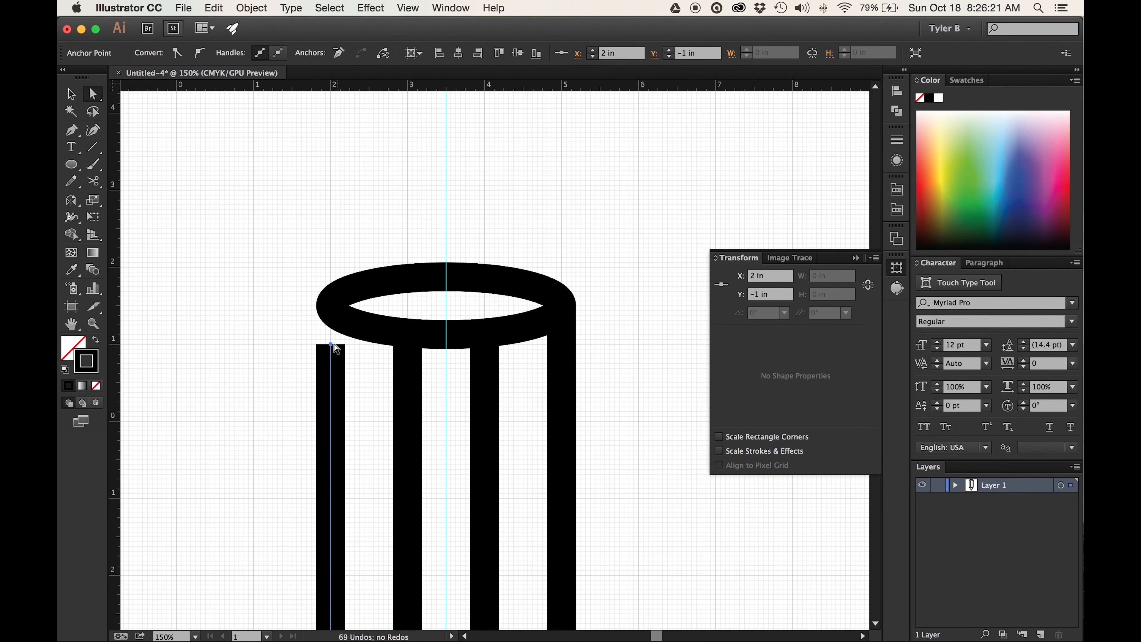
{"action": "scroll", "coordinate": [332, 347], "scroll_direction": "down", "scroll_amount": 10}
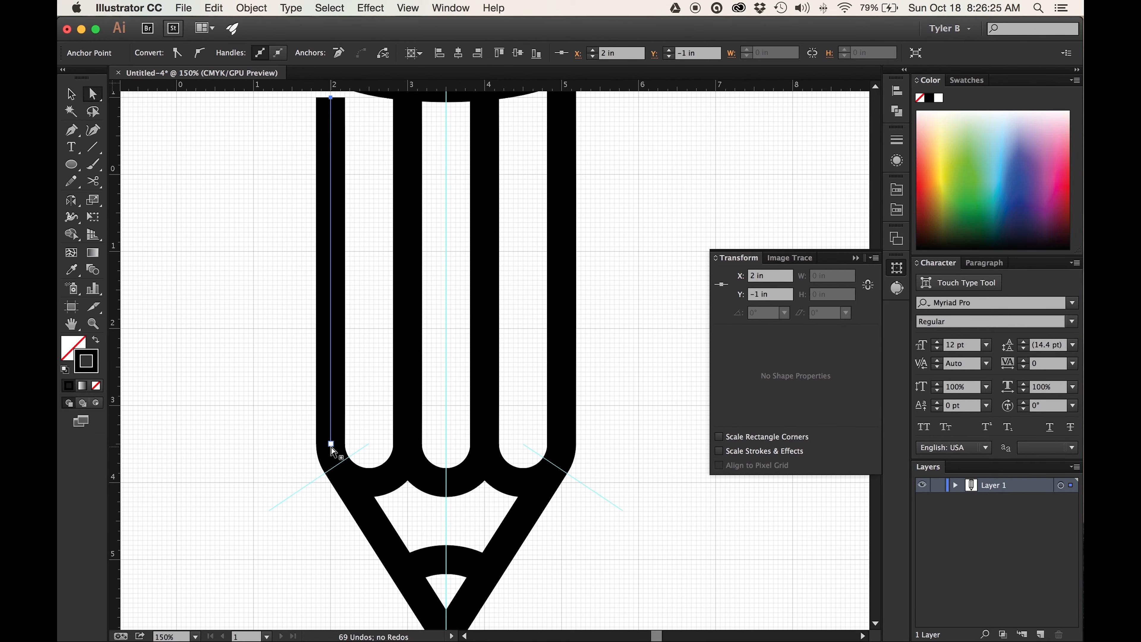
{"action": "scroll", "coordinate": [333, 450], "scroll_direction": "up", "scroll_amount": 6}
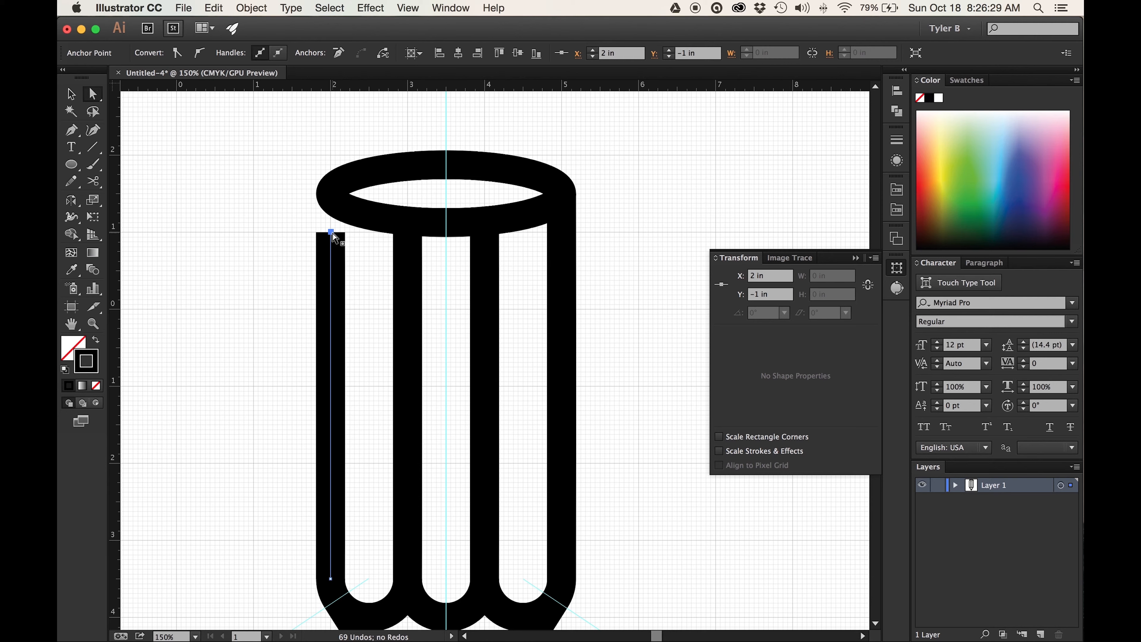
{"action": "left_click_drag", "start_coordinate": [331, 234], "coordinate": [348, 195]}
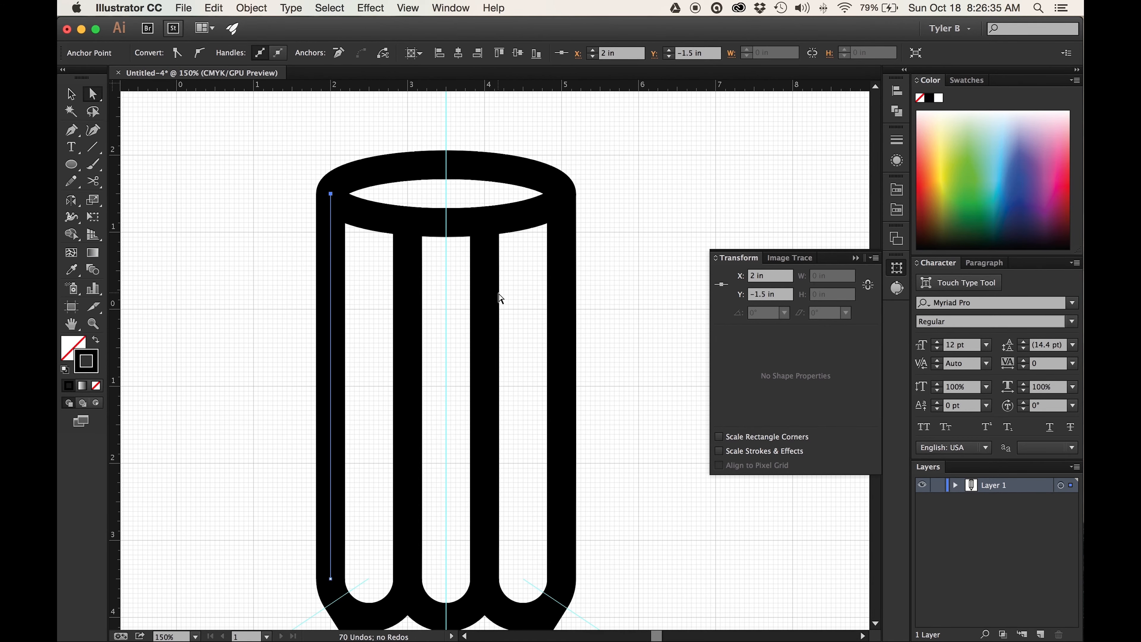
- Copy the ellipse straight up twice along the centre guide, placing the copies at Y -2 in and Y -3.5 in
{"action": "scroll", "coordinate": [512, 292], "scroll_direction": "down", "scroll_amount": 3}
{"action": "scroll", "coordinate": [514, 294], "scroll_direction": "down", "scroll_amount": 4}
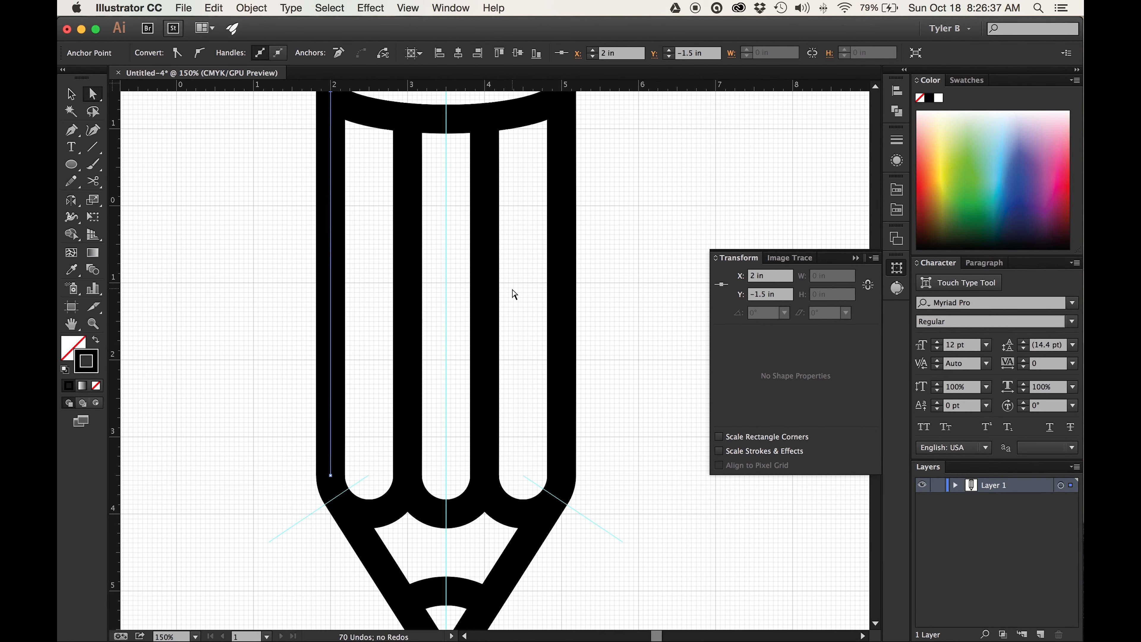
{"action": "scroll", "coordinate": [514, 294], "scroll_direction": "up", "scroll_amount": 5}
{"action": "scroll", "coordinate": [515, 294], "scroll_direction": "up", "scroll_amount": 3}
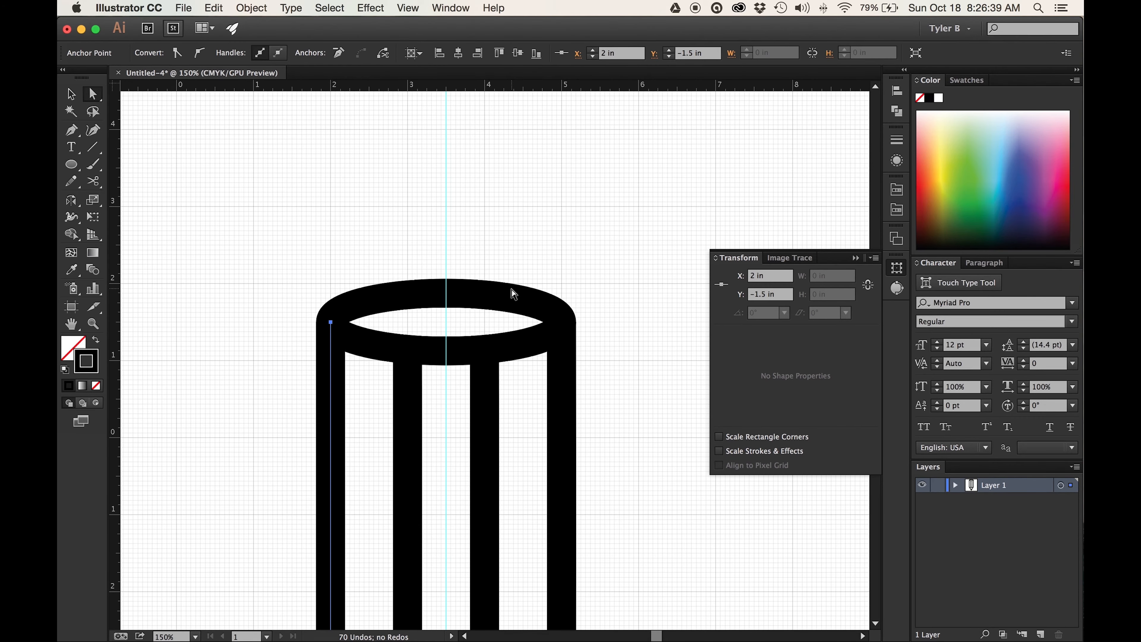
{"action": "left_click", "coordinate": [72, 91]}
{"action": "left_click_drag", "start_coordinate": [531, 234], "coordinate": [444, 305]}
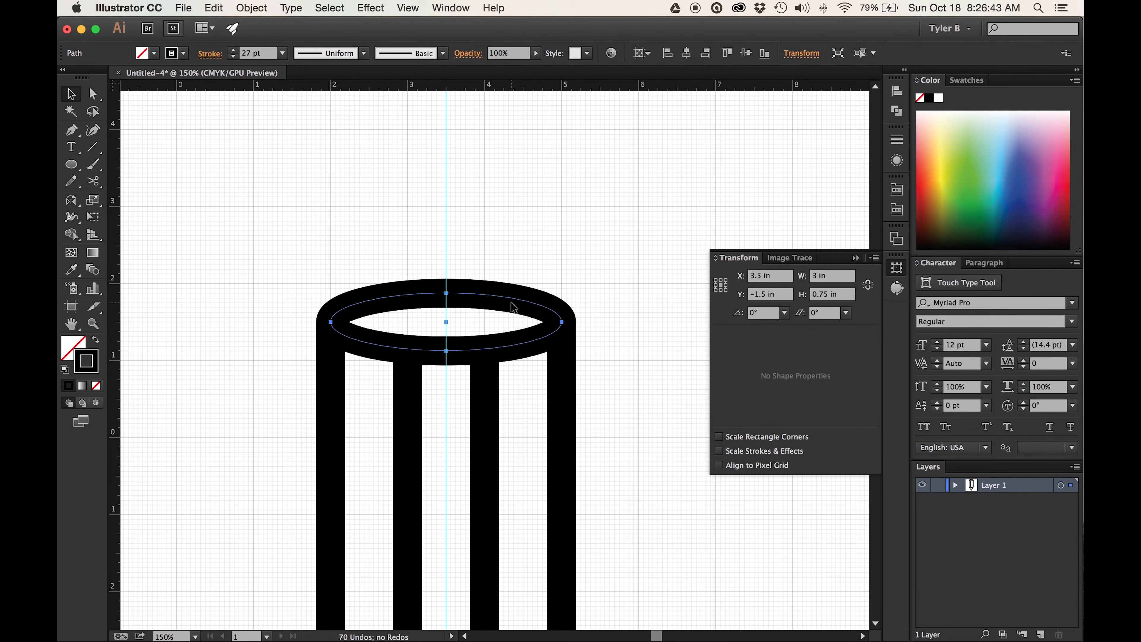
{"action": "left_click_drag", "start_coordinate": [512, 301], "coordinate": [520, 262]}
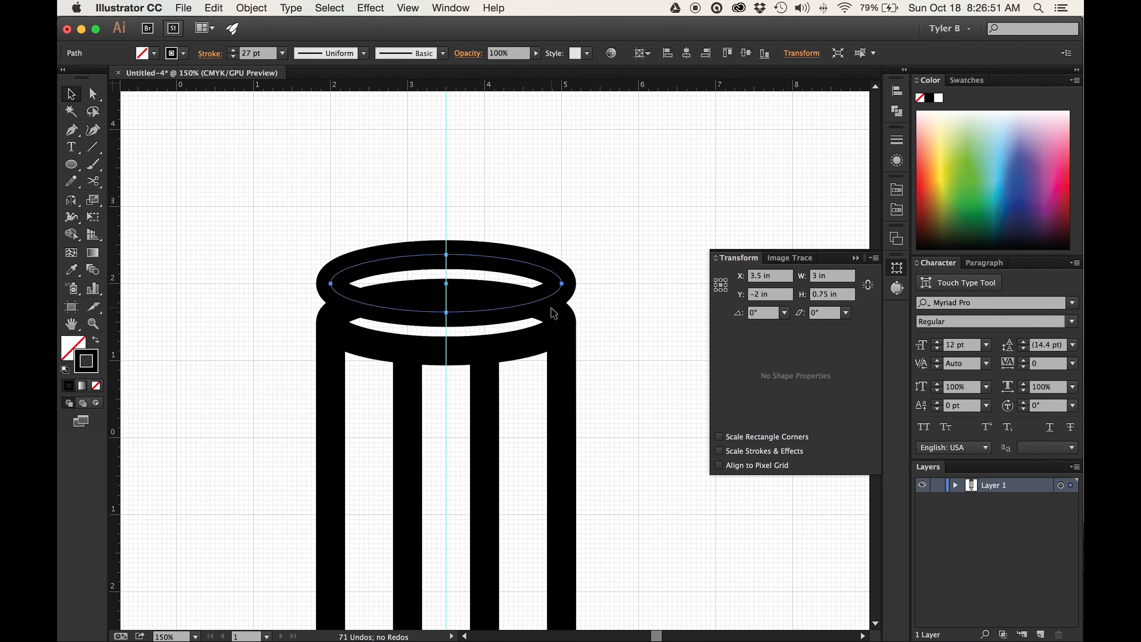
{"action": "left_click_drag", "start_coordinate": [561, 284], "coordinate": [571, 180]}
- Select the two upper ellipses and nudge them up together until the middle one's lower edge meets the bottom ellipse's upper edge
{"action": "key", "text": "super+minus"}
{"action": "key", "text": "super+minus"}
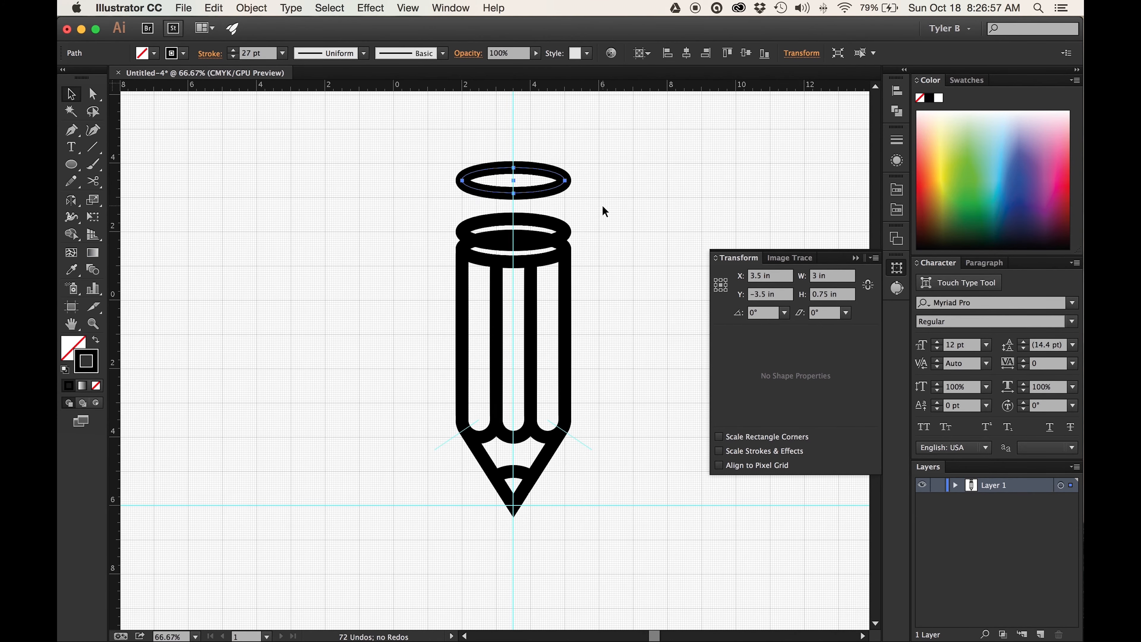
{"action": "key", "text": "super+equal"}
{"action": "key", "text": "super+equal"}
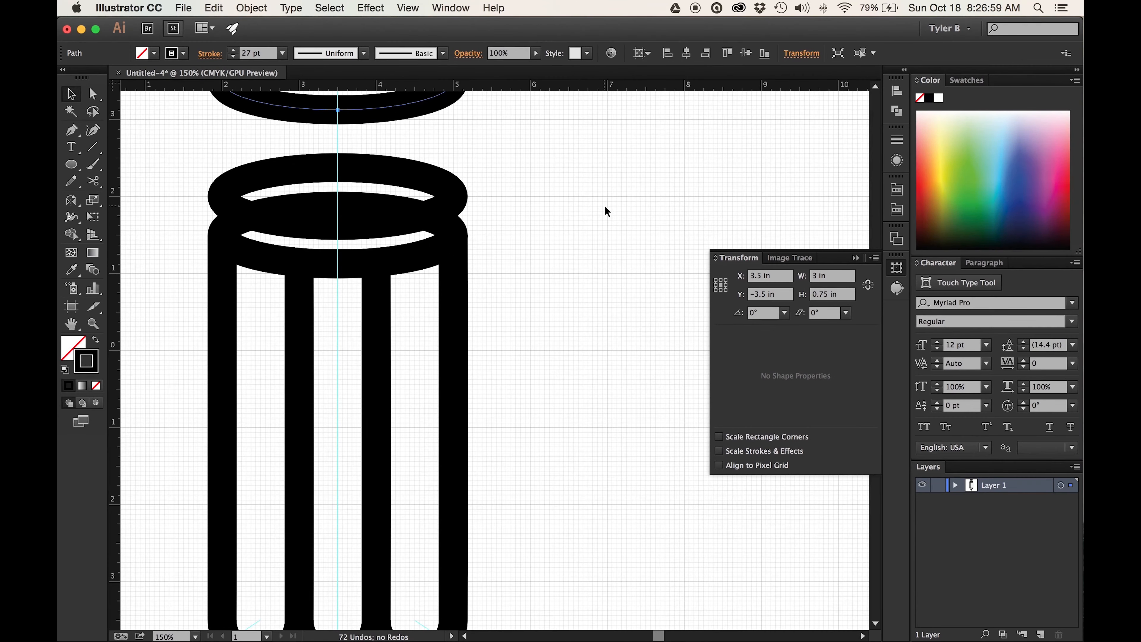
{"action": "scroll", "coordinate": [604, 204], "scroll_direction": "up", "scroll_amount": 5}
{"action": "scroll", "coordinate": [607, 207], "scroll_direction": "left", "scroll_amount": 8}
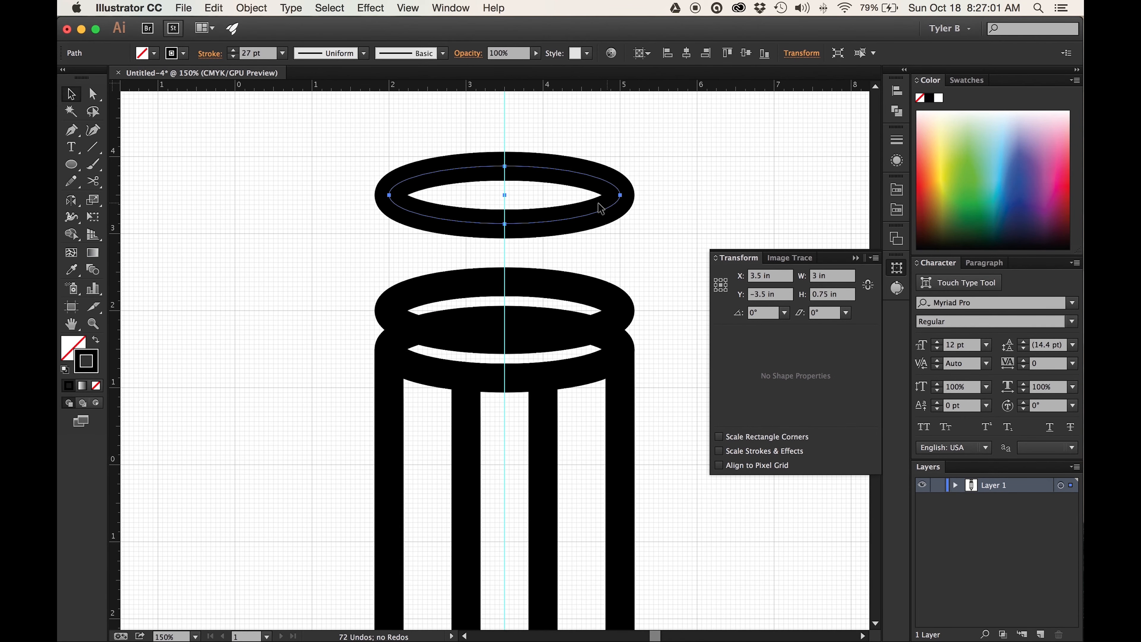
{"action": "key", "text": "super+shift+a"}
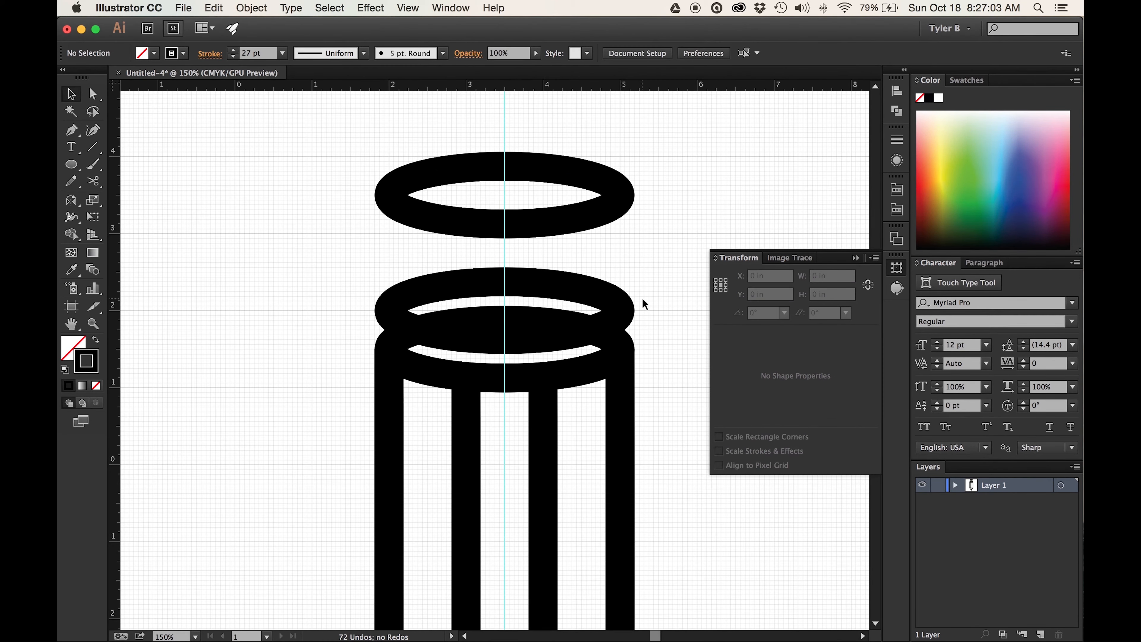
{"action": "left_click", "coordinate": [608, 347]}
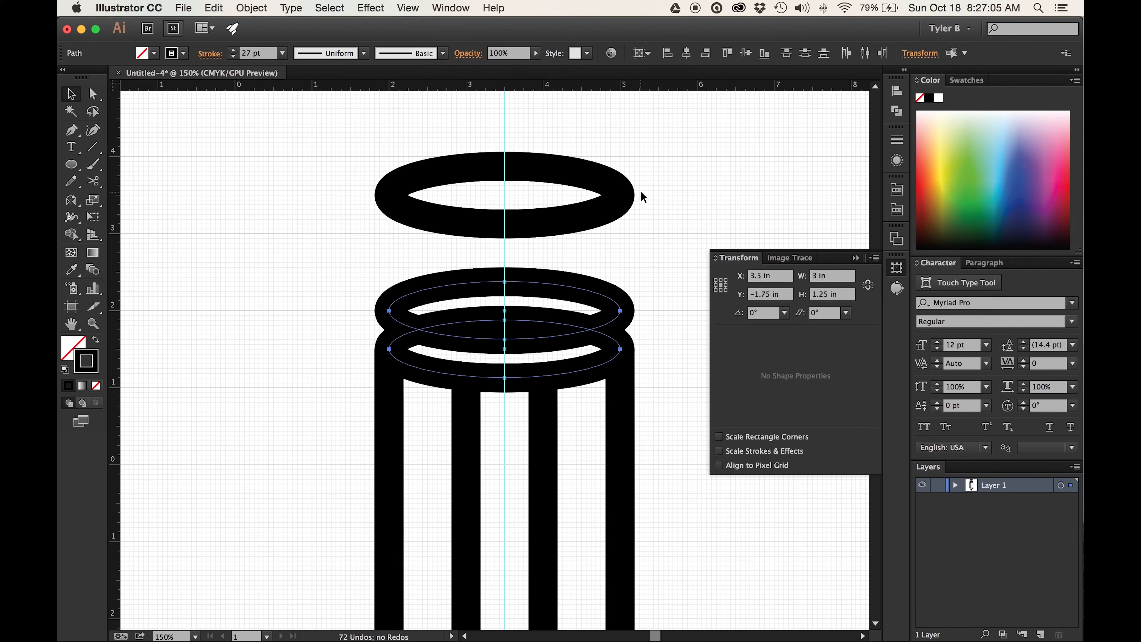
{"action": "left_click_drag", "start_coordinate": [646, 164], "coordinate": [601, 316]}
{"action": "key", "text": "Up"}
{"action": "key", "text": "Up"}
{"action": "key", "text": "Up"}
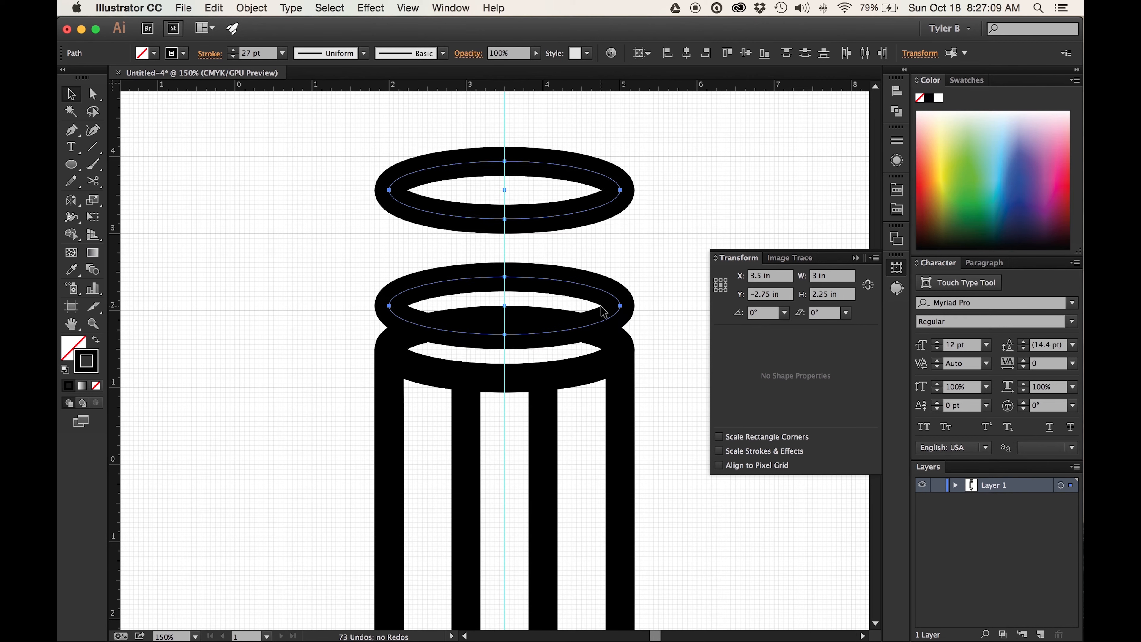
{"action": "key", "text": "Up"}
- Select only the topmost ellipse and nudge it up to Y -4 in
{"action": "left_click_drag", "start_coordinate": [644, 276], "coordinate": [563, 352]}
{"action": "left_click_drag", "start_coordinate": [658, 158], "coordinate": [570, 204]}
{"action": "key", "text": "Up"}
{"action": "key", "text": "Up"}
{"action": "key", "text": "Up"}
{"action": "key", "text": "Up"}
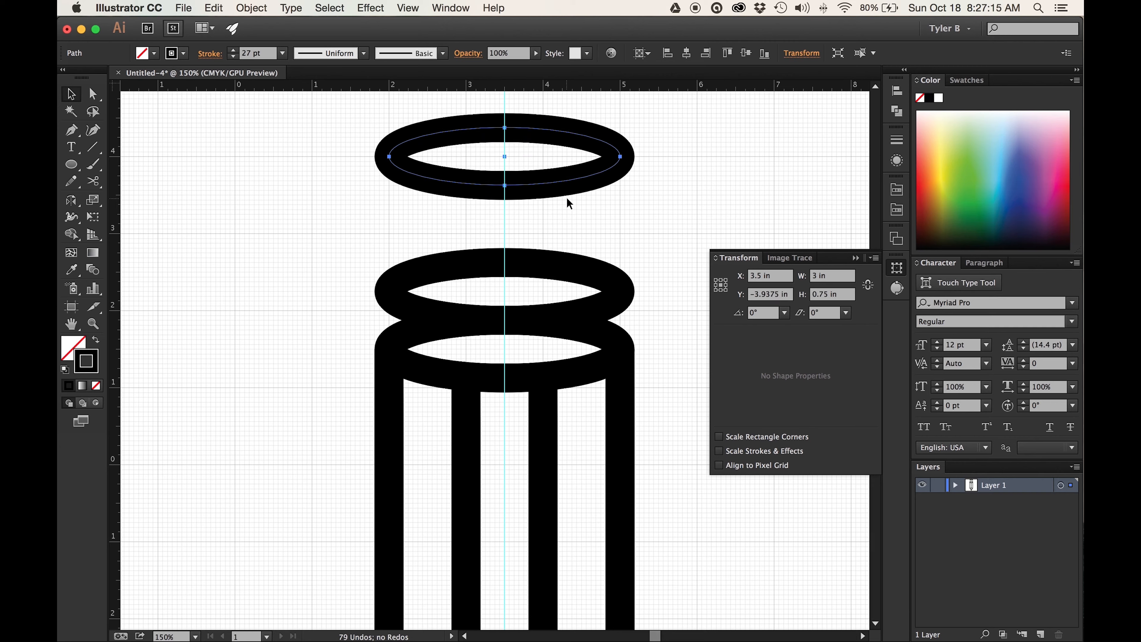
- Draw a 2.5 in vertical line on each side, connecting the topmost ellipse's side anchors to those of the bottom ellipse
{"action": "left_click", "coordinate": [93, 147]}
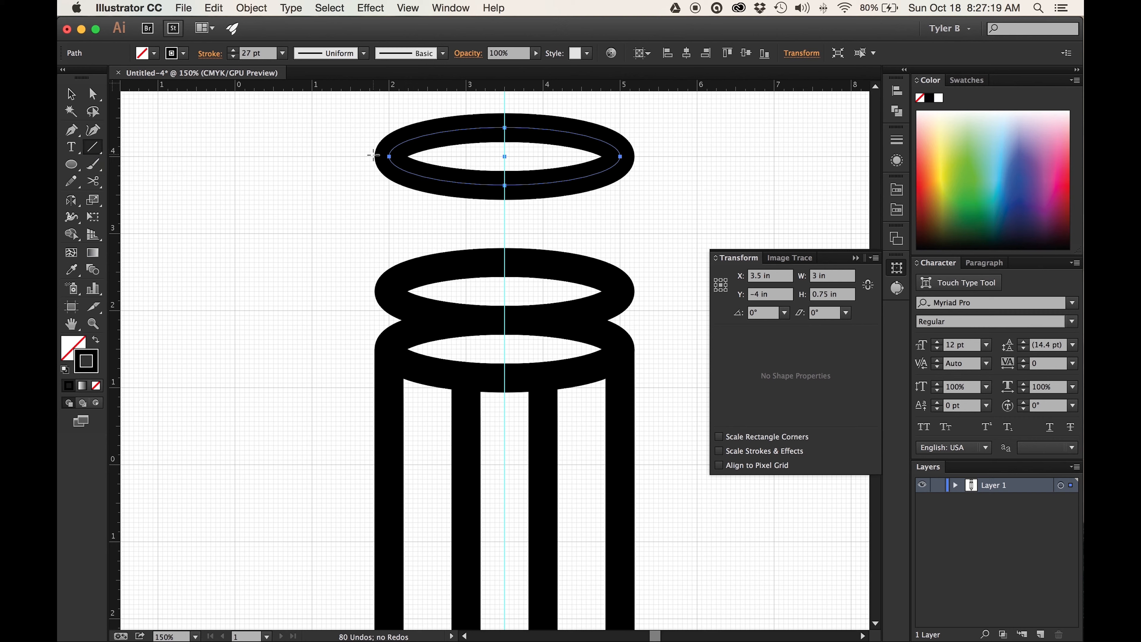
{"action": "left_click_drag", "start_coordinate": [389, 156], "coordinate": [389, 349]}
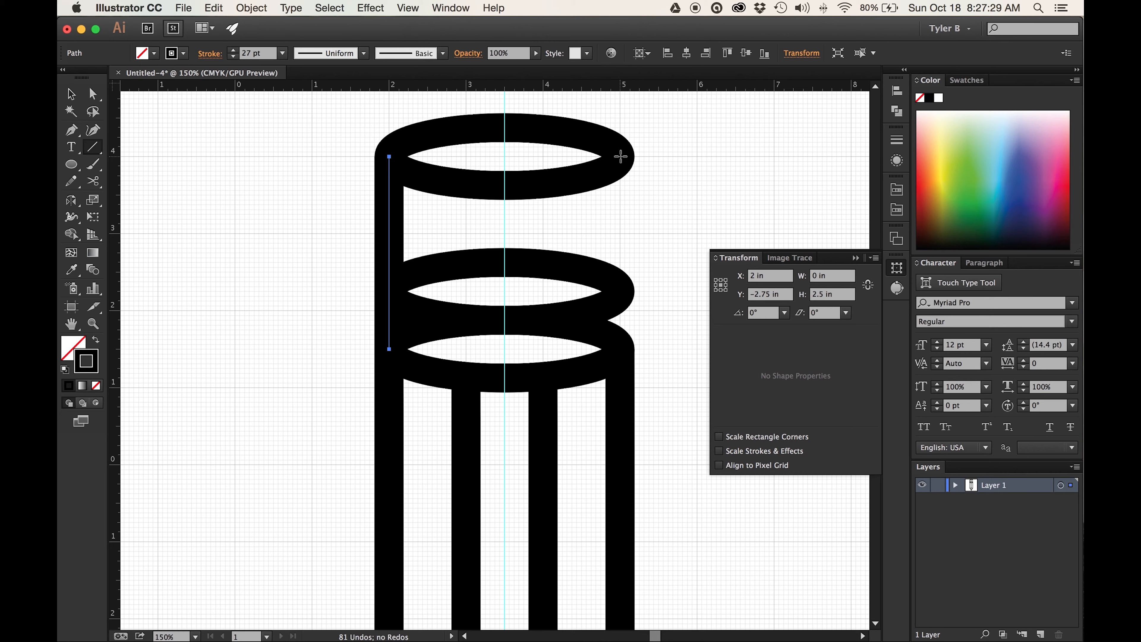
{"action": "left_click_drag", "start_coordinate": [620, 157], "coordinate": [620, 349]}
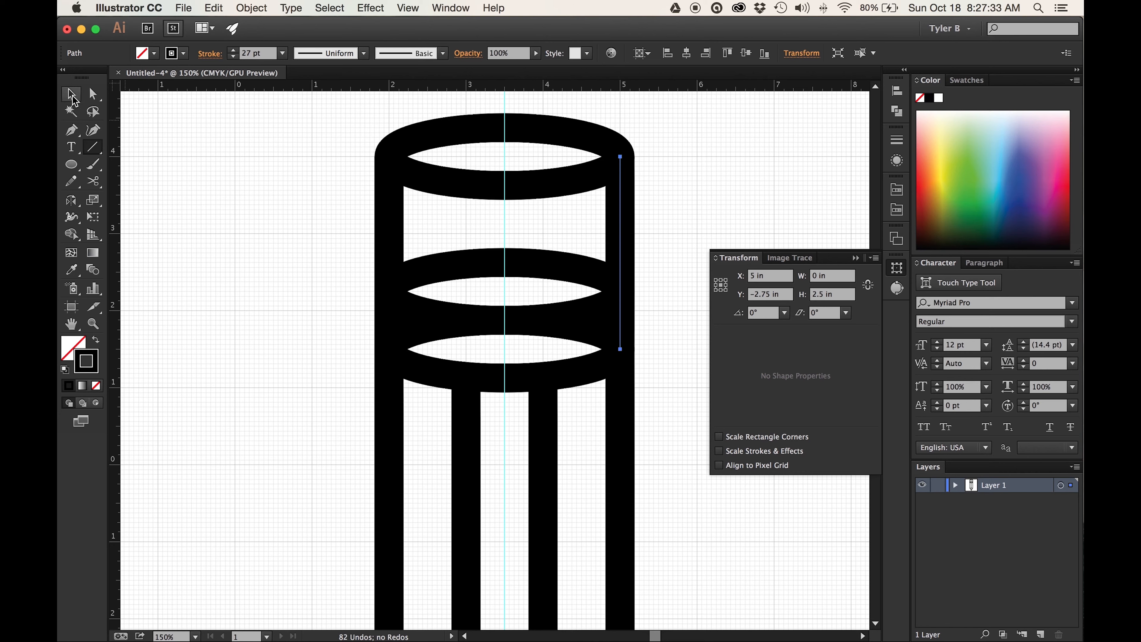
- Cut the bottom ellipse at its two side anchor points with the Scissors tool and delete its upper half
{"action": "left_click", "coordinate": [72, 95]}
{"action": "left_click", "coordinate": [92, 181]}
{"action": "left_click", "coordinate": [389, 349]}
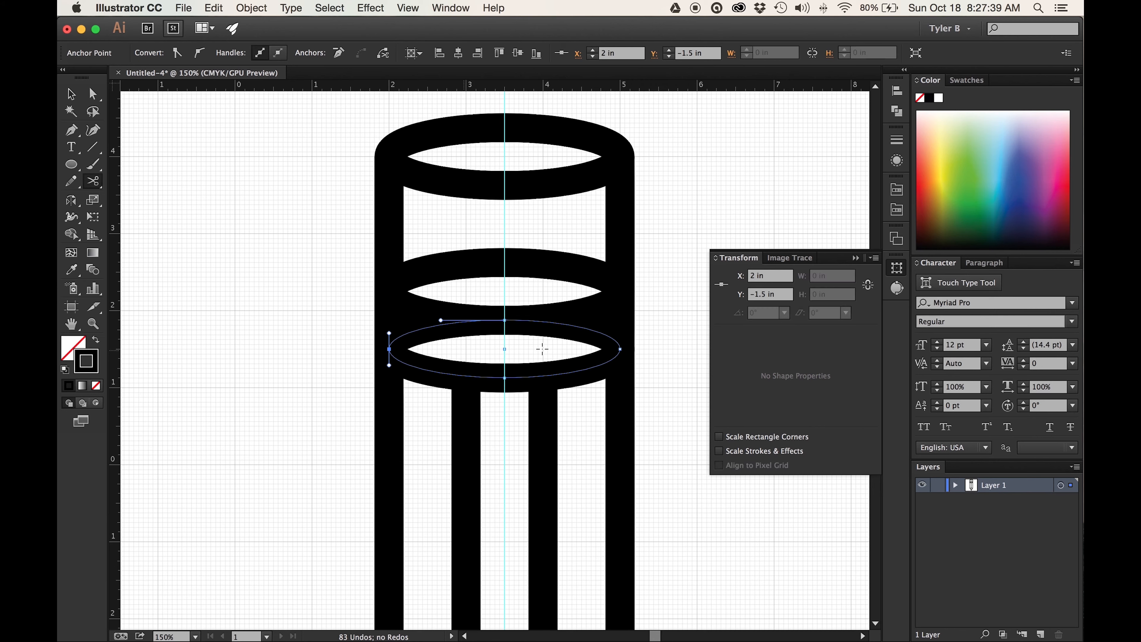
{"action": "left_click", "coordinate": [620, 347]}
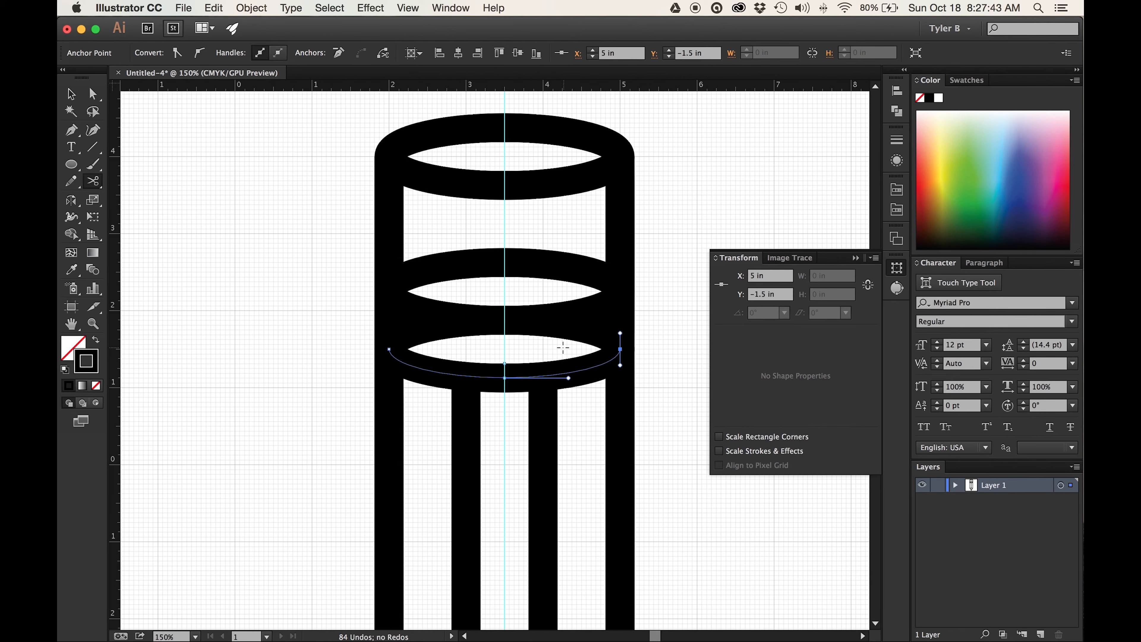
{"action": "left_click_drag", "start_coordinate": [543, 349], "coordinate": [592, 328]}
{"action": "left_click_drag", "start_coordinate": [591, 328], "coordinate": [594, 328]}
{"action": "key", "text": "Delete"}
- Cut the middle ellipse at its two side anchor points and delete its upper half
{"action": "left_click", "coordinate": [620, 292]}
{"action": "left_click", "coordinate": [389, 291]}
{"action": "left_click_drag", "start_coordinate": [543, 288], "coordinate": [589, 256]}
{"action": "key", "text": "Delete"}
{"action": "scroll", "coordinate": [491, 252], "scroll_direction": "up", "scroll_amount": 3}
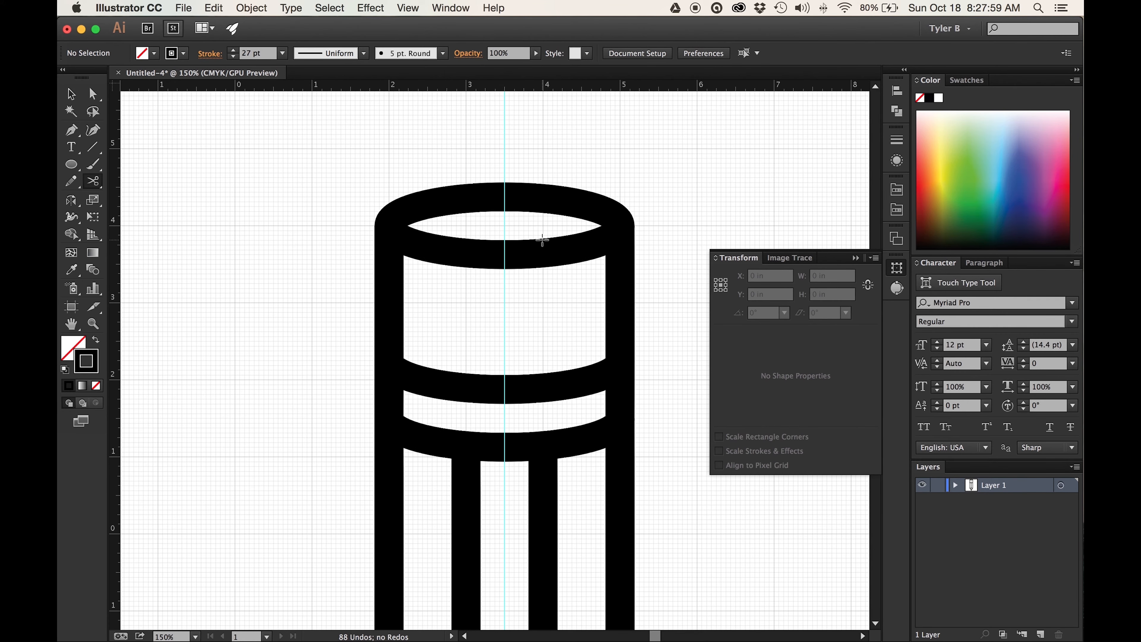
- Hide the guides and the grid to show the whole pencil on a plain background
{"action": "key", "text": "super+minus"}
{"action": "key", "text": "super+minus"}
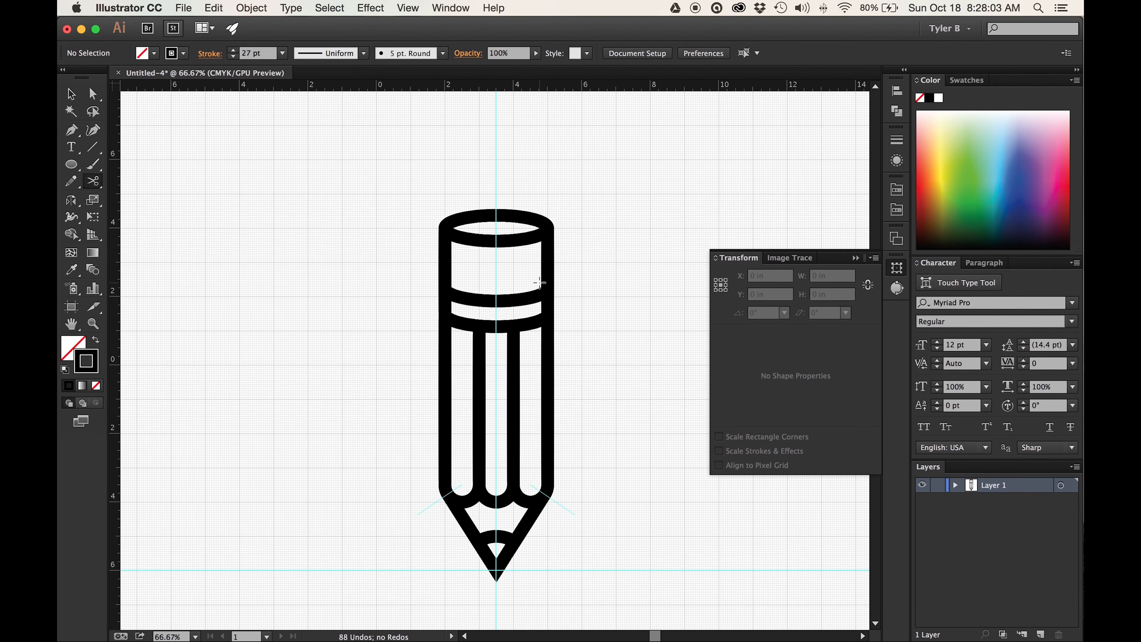
{"action": "scroll", "coordinate": [609, 306], "scroll_direction": "down", "scroll_amount": 3}
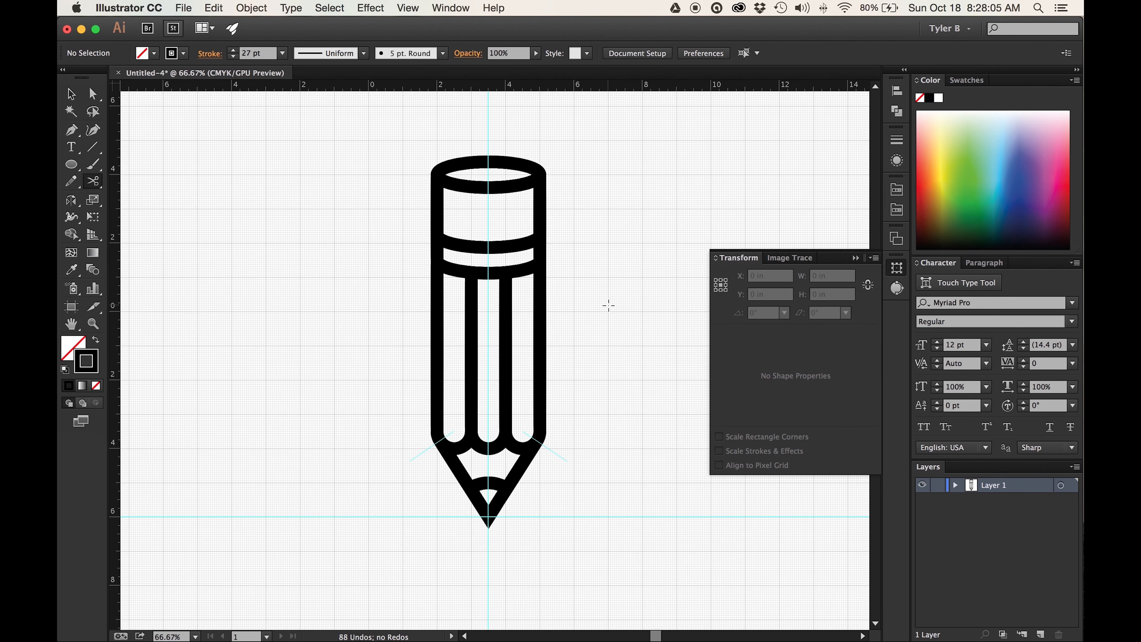
{"action": "key", "text": "super+semicolon"}
{"action": "key", "text": "super+quotedbl"}
{"action": "scroll", "coordinate": [608, 305], "scroll_direction": "right", "scroll_amount": 2}
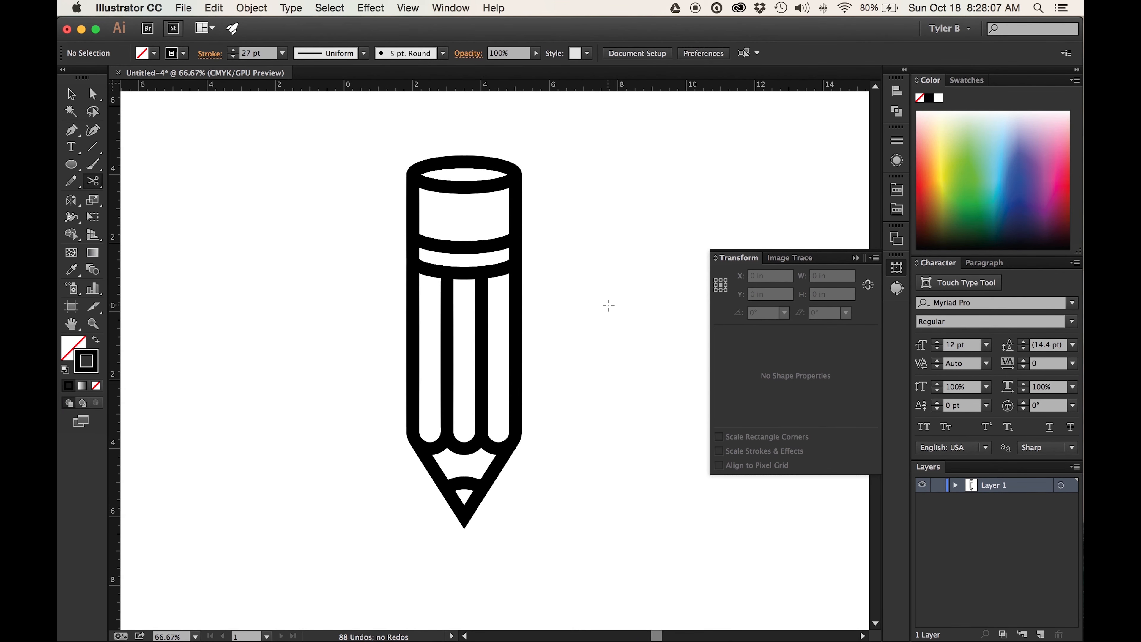
{"action": "scroll", "coordinate": [609, 305], "scroll_direction": "up", "scroll_amount": 1}
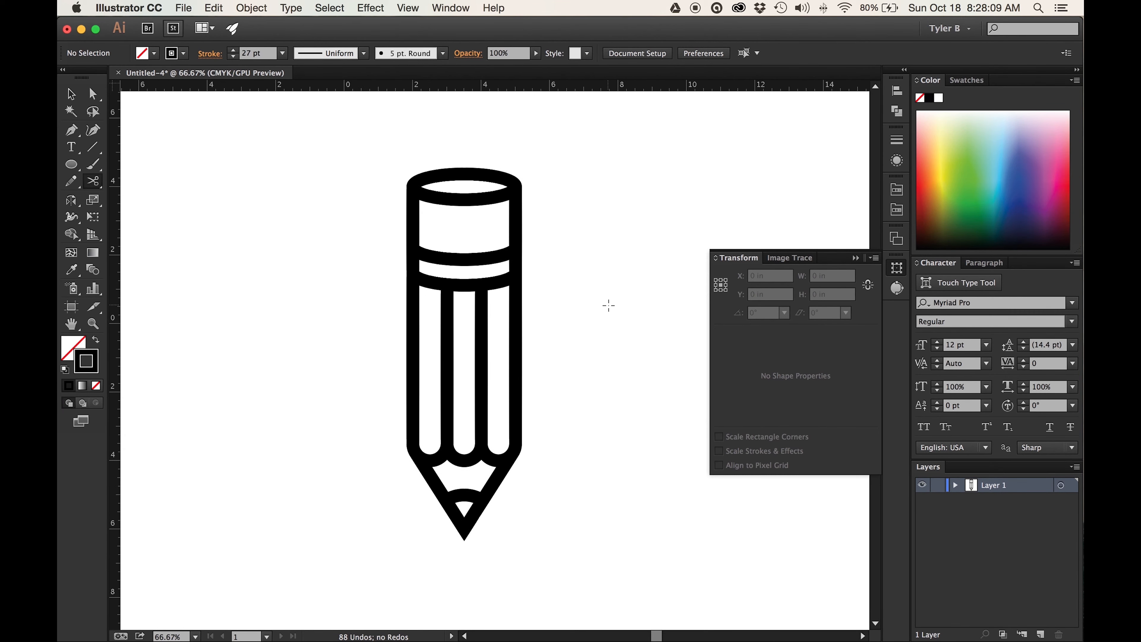